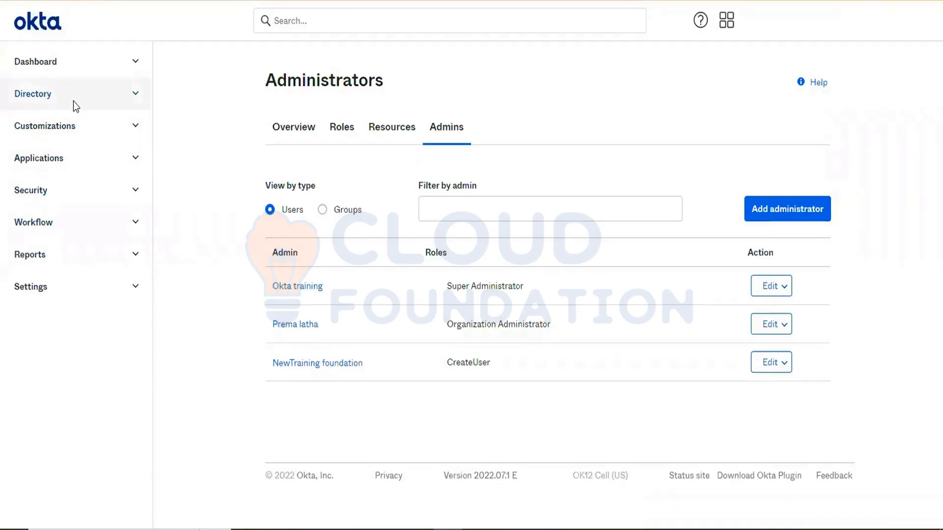
{"action": "left_click", "coordinate": [41, 106]}
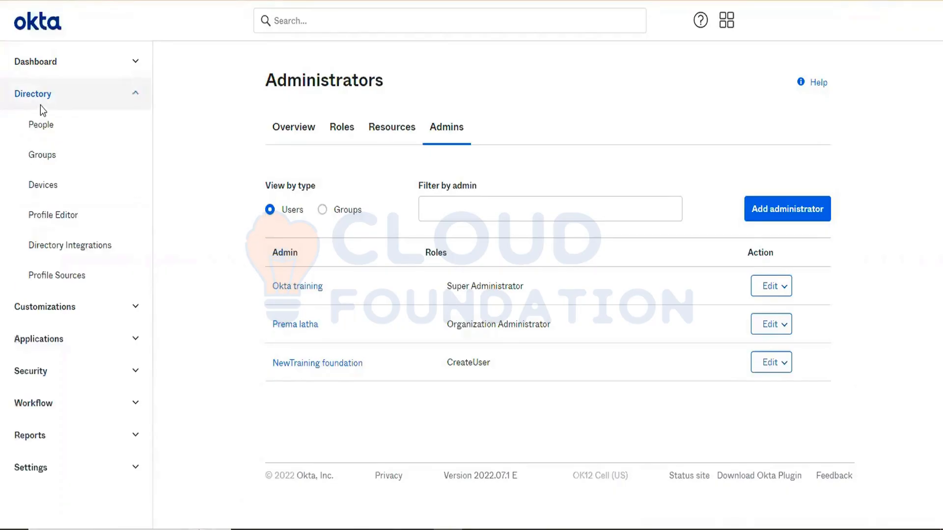
{"action": "left_click", "coordinate": [40, 105]}
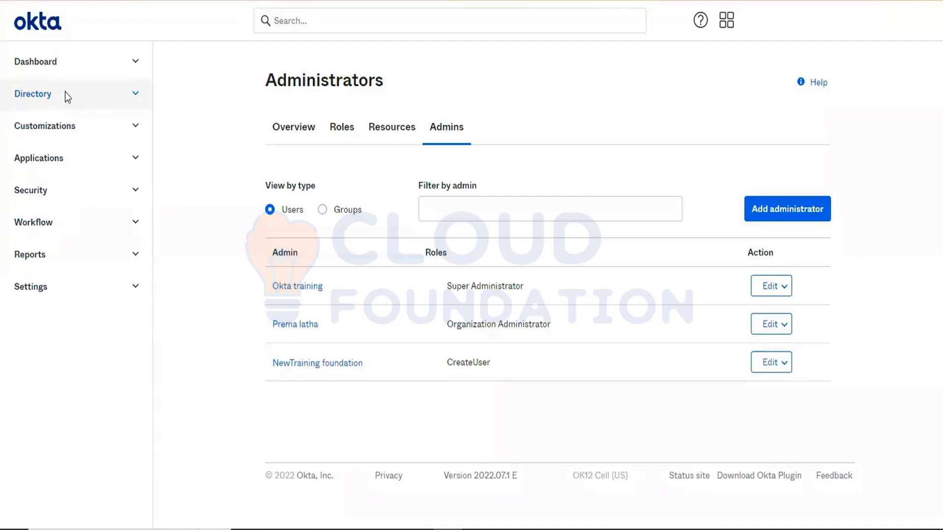
{"action": "left_click", "coordinate": [53, 164]}
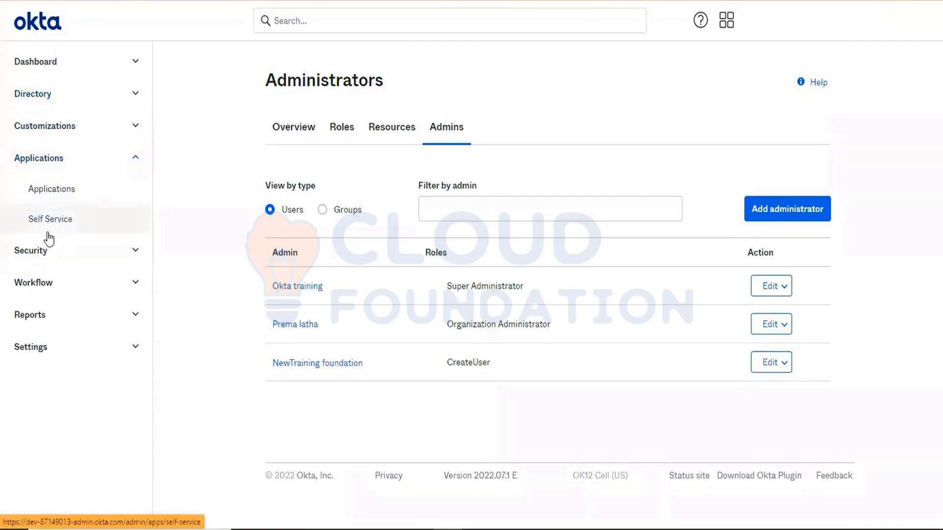
{"action": "left_click", "coordinate": [70, 167]}
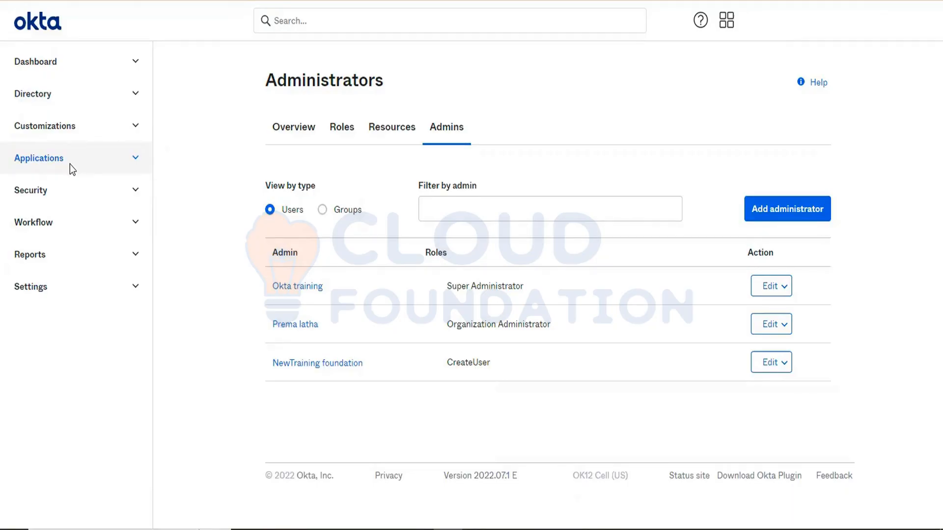
{"action": "left_click", "coordinate": [65, 133]}
{"action": "left_click", "coordinate": [77, 127]}
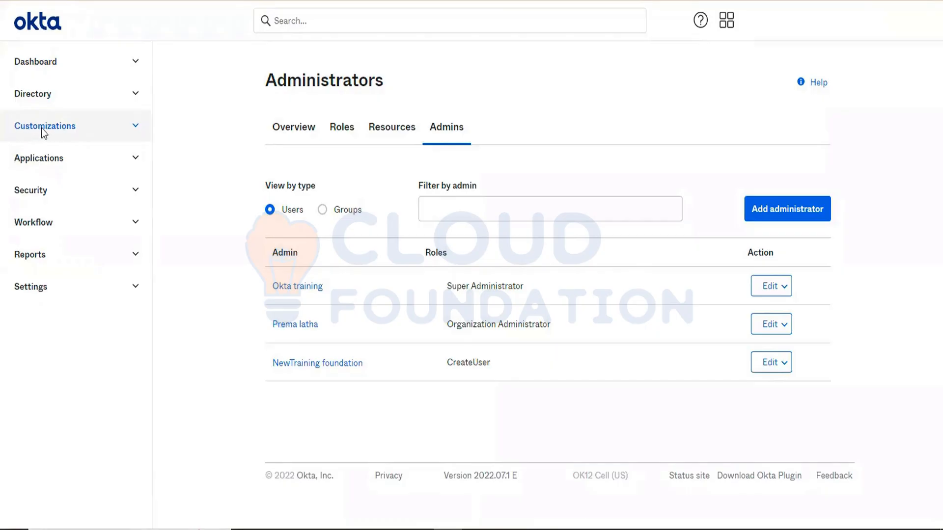
{"action": "left_click", "coordinate": [50, 289]}
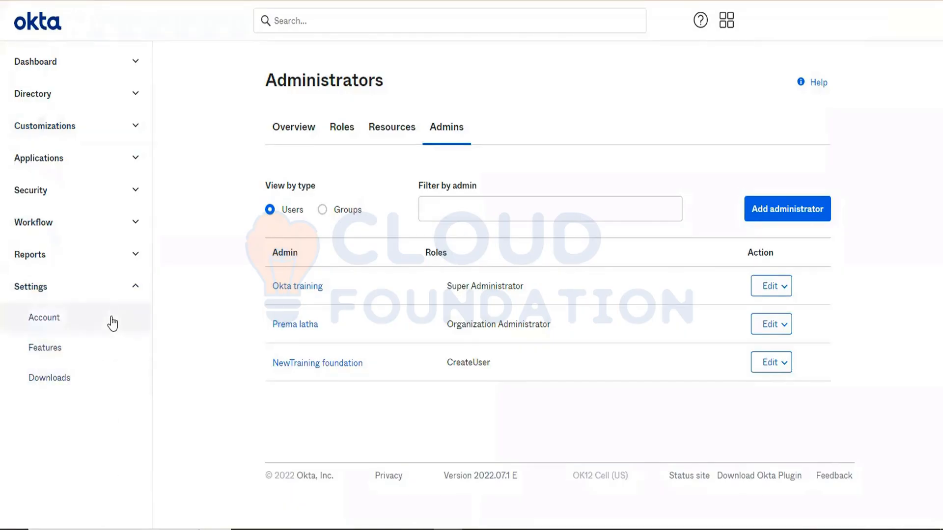
{"action": "left_click", "coordinate": [90, 294]}
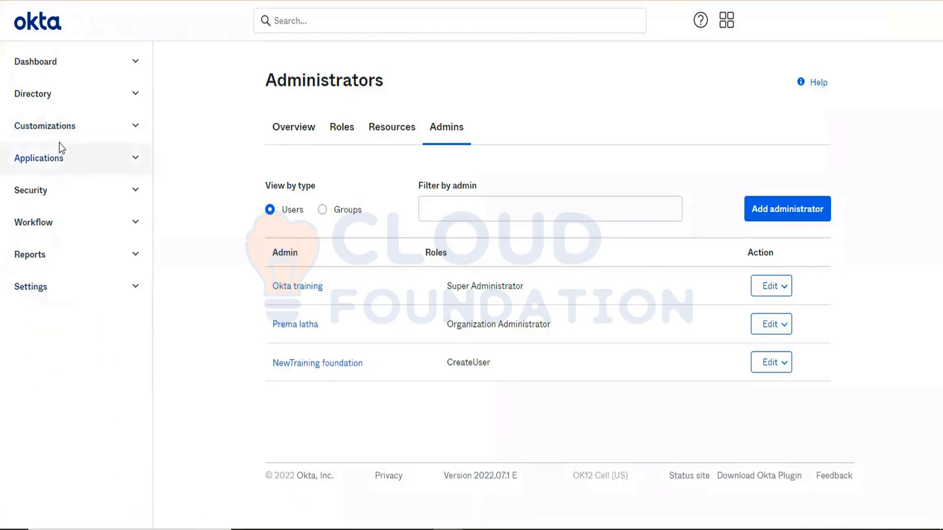
Open the Domain customization page and paste its address into a new Notepad++ document.
{"action": "left_click", "coordinate": [56, 129]}
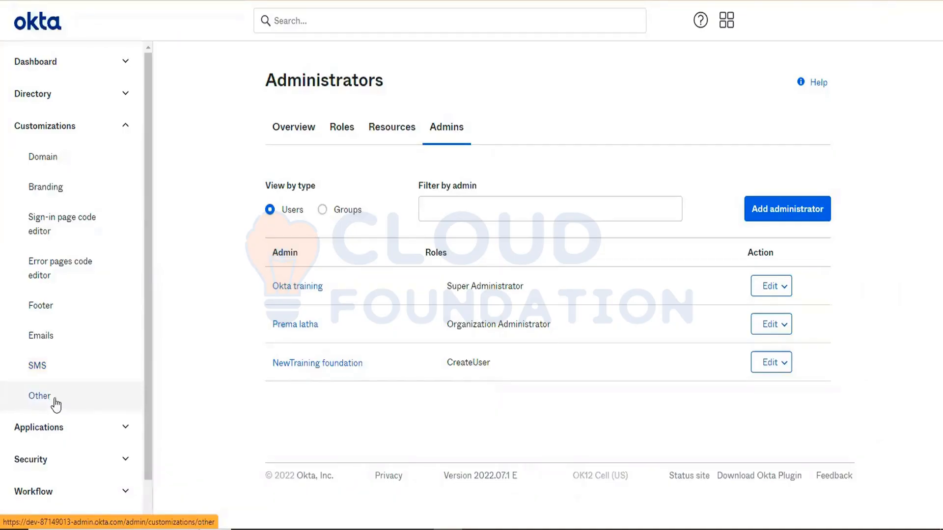
{"action": "left_click", "coordinate": [57, 172]}
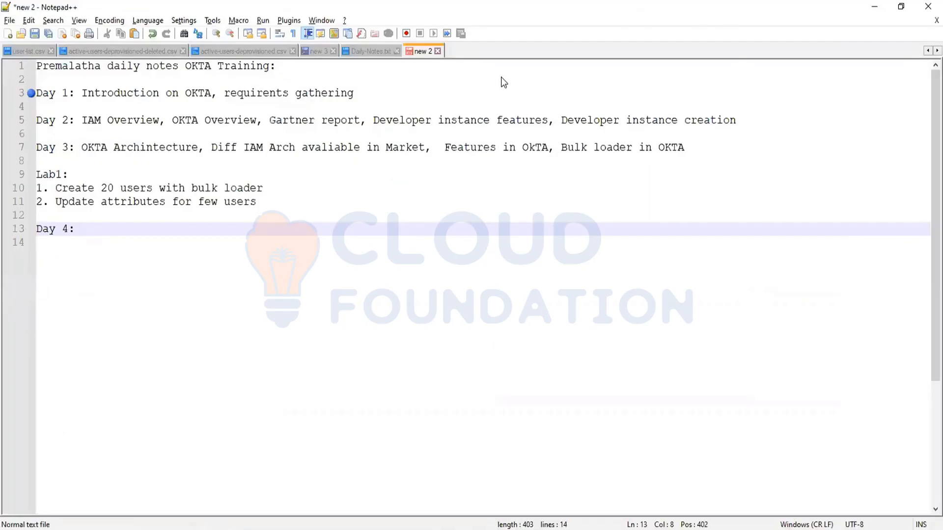
{"action": "double_click", "coordinate": [500, 53]}
{"action": "type", "text": "https://dev-87149013-admin.okta.com/admin/customizations/domain"}
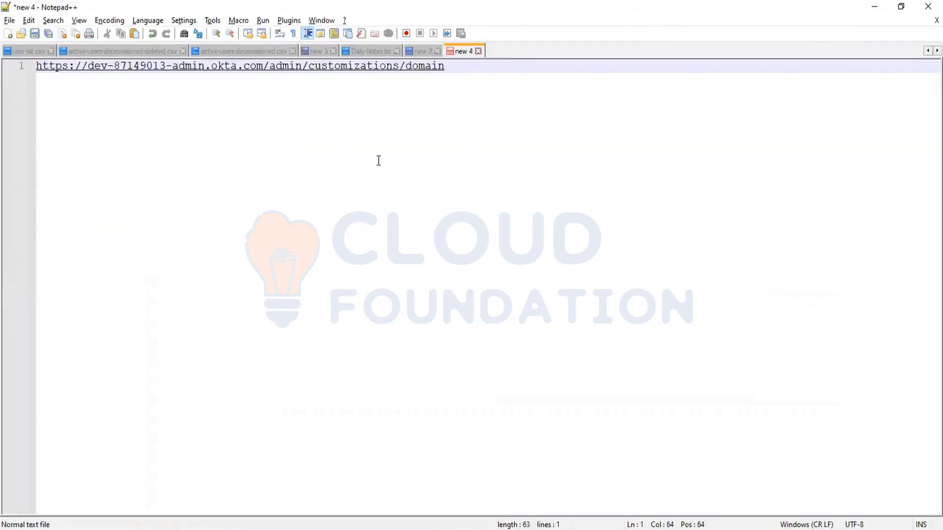
{"action": "scroll", "coordinate": [379, 160], "scroll_direction": "up", "scroll_amount": 3}
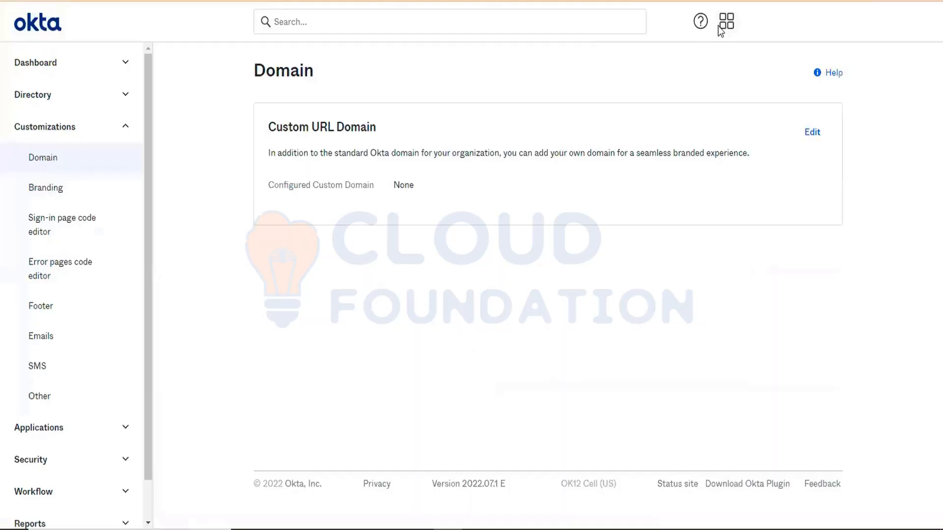
Open the end user dashboard from the Okta apps and paste its address on line 3 of the Notepad++ document.
{"action": "left_click", "coordinate": [726, 21]}
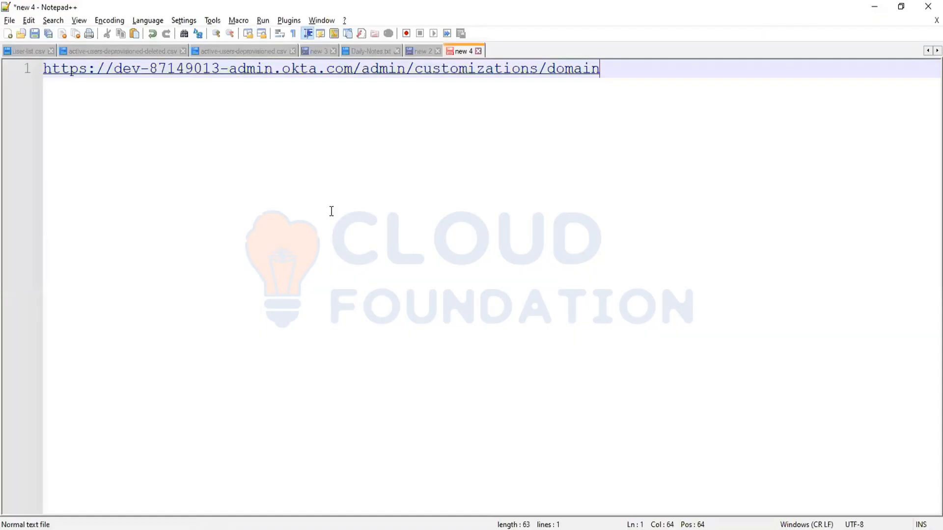
{"action": "key", "text": "Return"}
{"action": "key", "text": "Return"}
{"action": "type", "text": "https://dev-87149013.okta.com/app/UserHome?fromAdmin=true"}
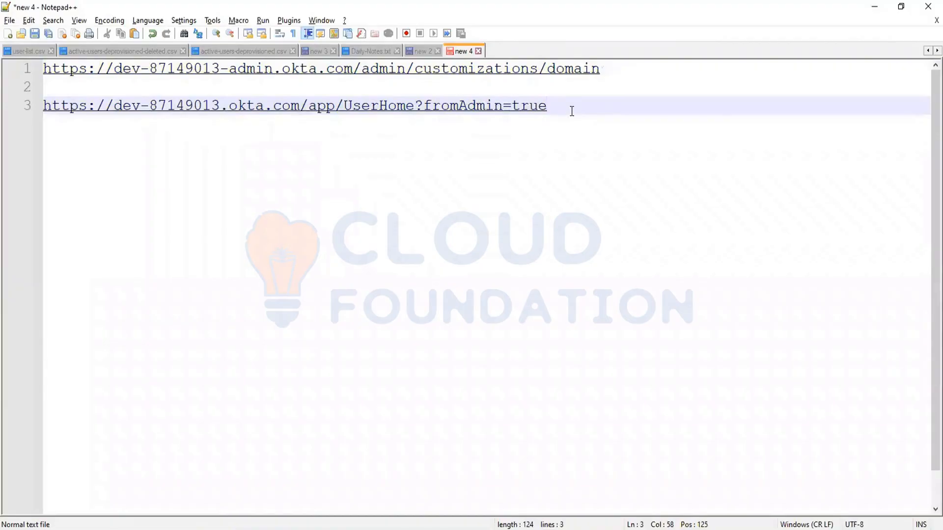
Trim the end user dashboard address on line 3 so that it ends at okta.com.
{"action": "key", "text": "BackSpace"}
{"action": "key", "text": "BackSpace"}
{"action": "key", "text": "BackSpace"}
{"action": "key", "text": "BackSpace"}
{"action": "key", "text": "BackSpace"}
{"action": "key", "text": "BackSpace"}
{"action": "key", "text": "BackSpace"}
{"action": "key", "text": "BackSpace"}
{"action": "key", "text": "BackSpace"}
{"action": "key", "text": "BackSpace"}
{"action": "key", "text": "BackSpace"}
{"action": "key", "text": "BackSpace"}
{"action": "key", "text": "BackSpace"}
{"action": "key", "text": "BackSpace"}
{"action": "key", "text": "BackSpace"}
{"action": "key", "text": "BackSpace"}
{"action": "key", "text": "BackSpace"}
{"action": "key", "text": "BackSpace"}
{"action": "key", "text": "BackSpace"}
{"action": "key", "text": "BackSpace"}
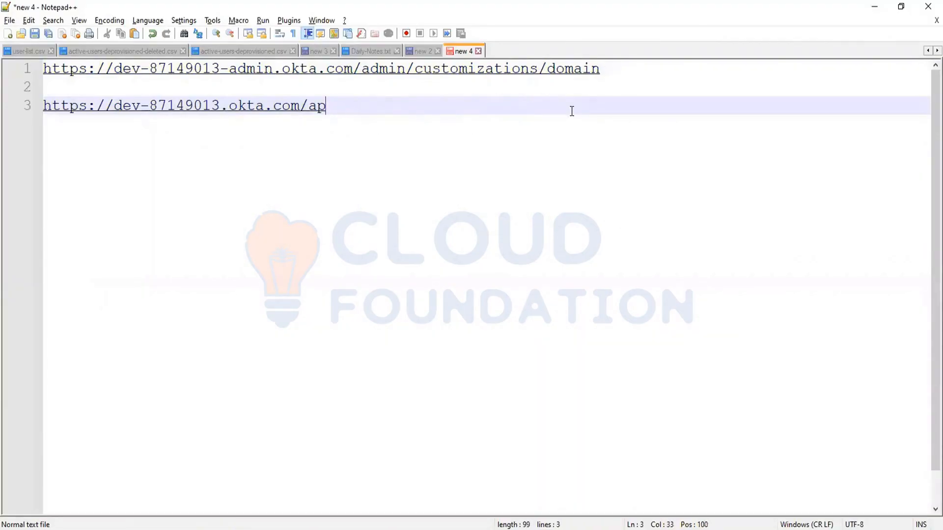
{"action": "key", "text": "BackSpace"}
Highlight the developer subdomain before .okta.com in the address on line 3.
{"action": "key", "text": "Left"}
{"action": "key", "text": "Left"}
{"action": "key", "text": "Left"}
{"action": "key", "text": "Left"}
{"action": "key", "text": "Left"}
{"action": "key", "text": "Left"}
{"action": "key", "text": "Left"}
{"action": "key", "text": "Left"}
{"action": "key", "text": "Left"}
{"action": "key", "text": "shift+Left"}
{"action": "key", "text": "shift+Left"}
{"action": "key", "text": "shift+Left"}
{"action": "left_click_drag", "start_coordinate": [172, 113], "coordinate": [117, 111]}
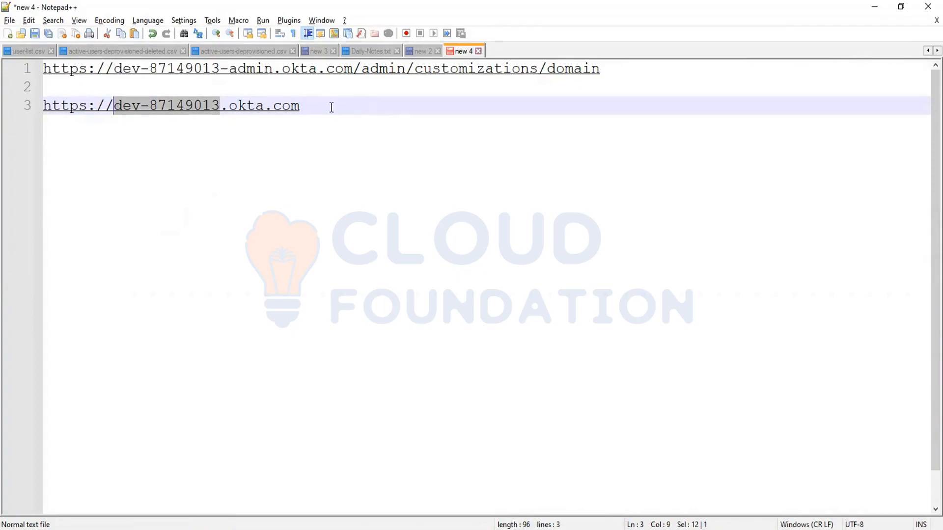
Copy the whole address on line 3 and paste the copy on line 6.
{"action": "left_click_drag", "start_coordinate": [331, 105], "coordinate": [43, 105]}
{"action": "key", "text": "ctrl+c"}
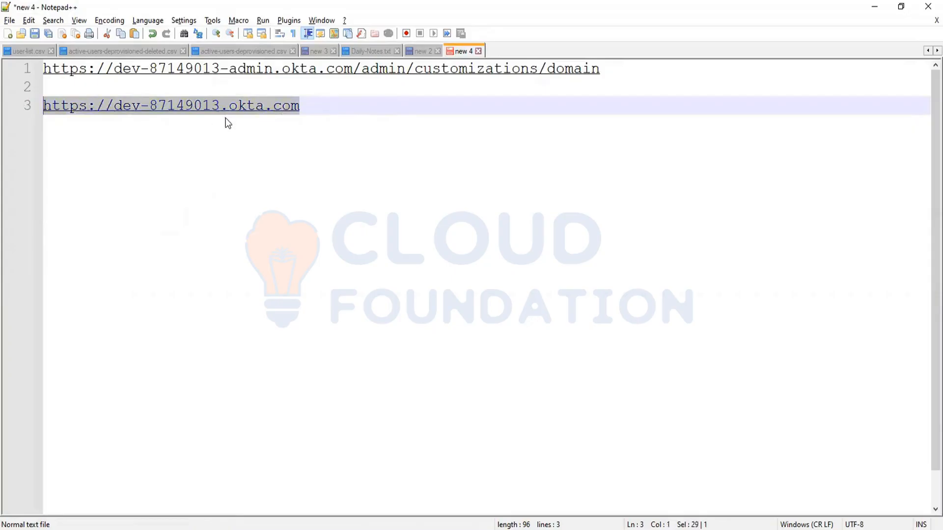
{"action": "left_click", "coordinate": [350, 105]}
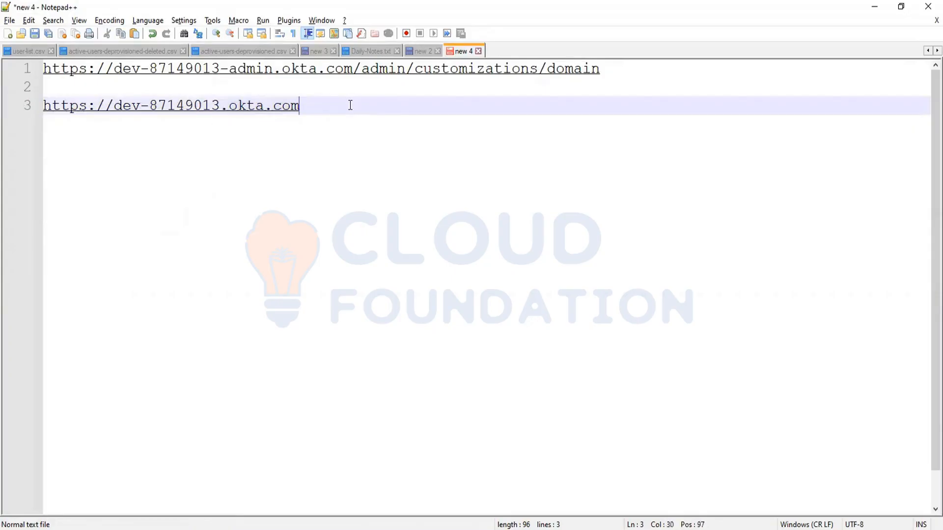
{"action": "key", "text": "Return"}
{"action": "key", "text": "Return"}
{"action": "key", "text": "Return"}
{"action": "key", "text": "ctrl+v"}
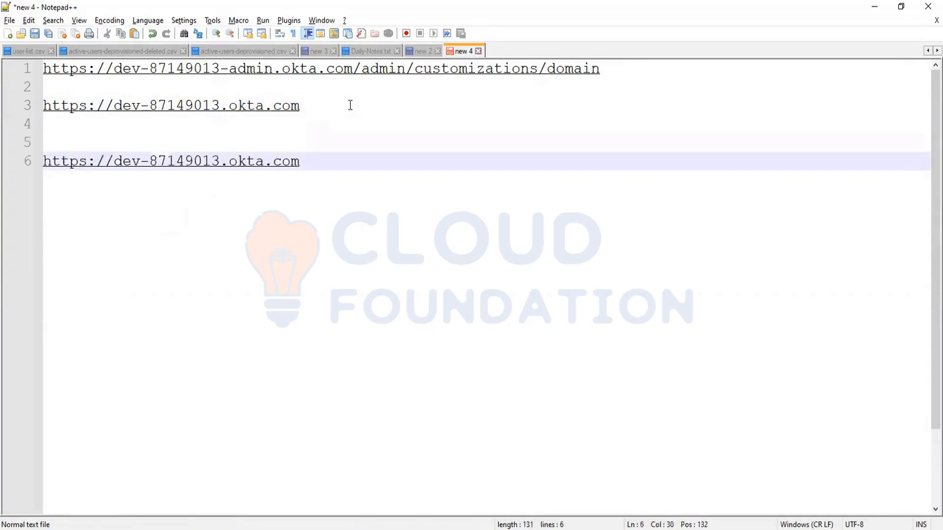
{"action": "key", "text": "Left"}
{"action": "key", "text": "Left"}
{"action": "key", "text": "Left"}
{"action": "key", "text": "Left"}
{"action": "key", "text": "Left"}
{"action": "key", "text": "Left"}
{"action": "key", "text": "Left"}
{"action": "key", "text": "Left"}
{"action": "key", "text": "Left"}
{"action": "key", "text": "BackSpace"}
{"action": "key", "text": "BackSpace"}
{"action": "key", "text": "BackSpace"}
{"action": "key", "text": "BackSpace"}
{"action": "key", "text": "BackSpace"}
{"action": "key", "text": "BackSpace"}
{"action": "key", "text": "BackSpace"}
{"action": "key", "text": "BackSpace"}
{"action": "key", "text": "BackSpace"}
{"action": "key", "text": "BackSpace"}
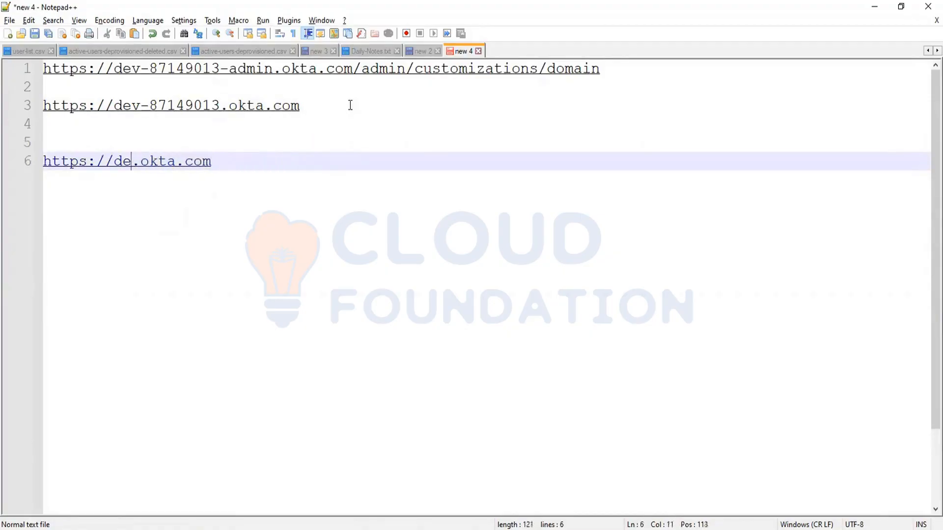
{"action": "key", "text": "BackSpace"}
{"action": "key", "text": "BackSpace"}
{"action": "type", "text": "cogni"}
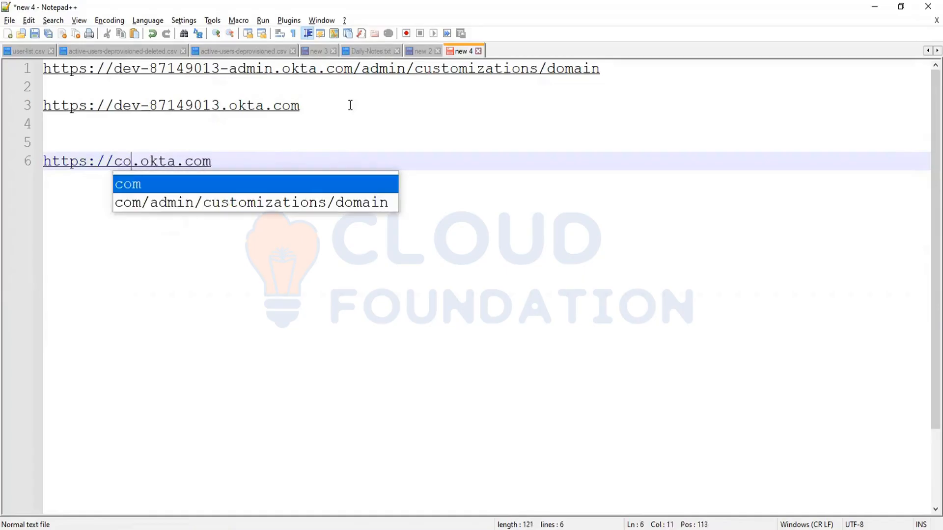
{"action": "type", "text": "zant"}
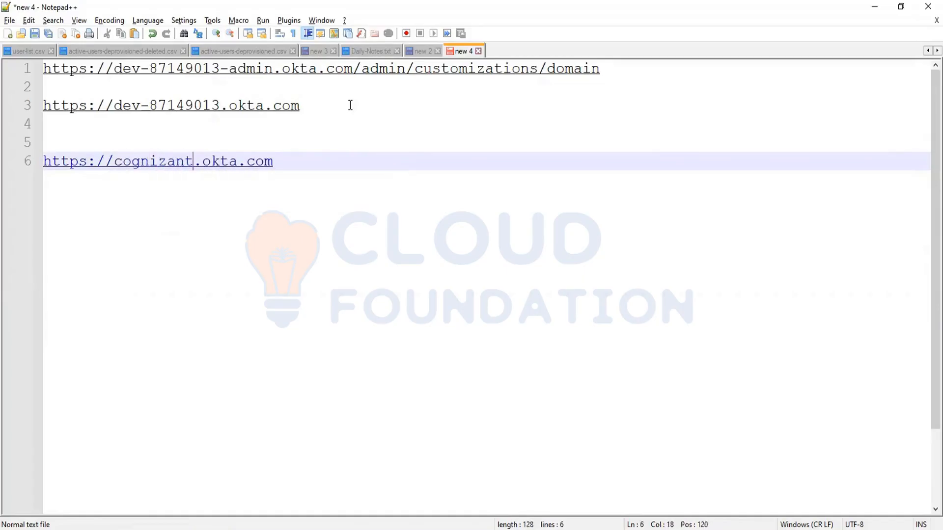
Paste another copy of the developer Okta address on line 8, below the cognizant address.
{"action": "left_click", "coordinate": [344, 173]}
{"action": "key", "text": "Return"}
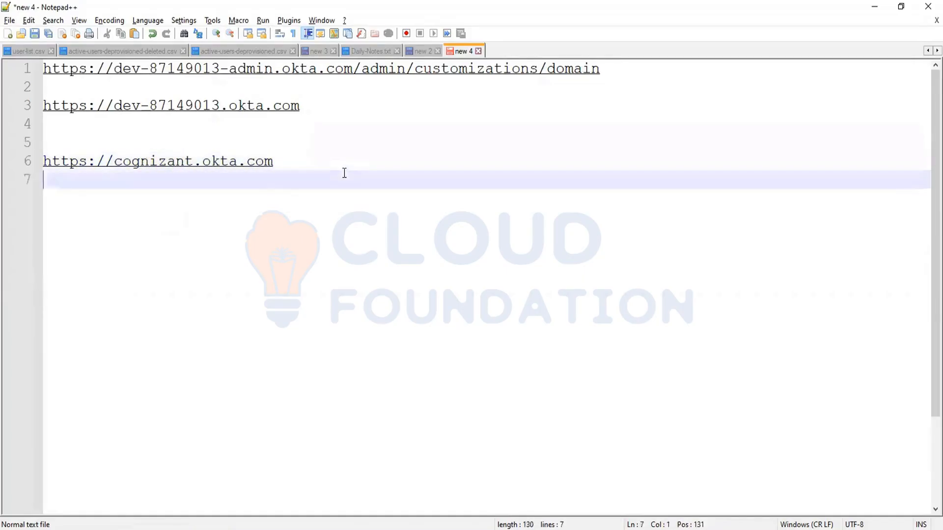
{"action": "key", "text": "Return"}
{"action": "type", "text": "https://dev-87149013.okta.com"}
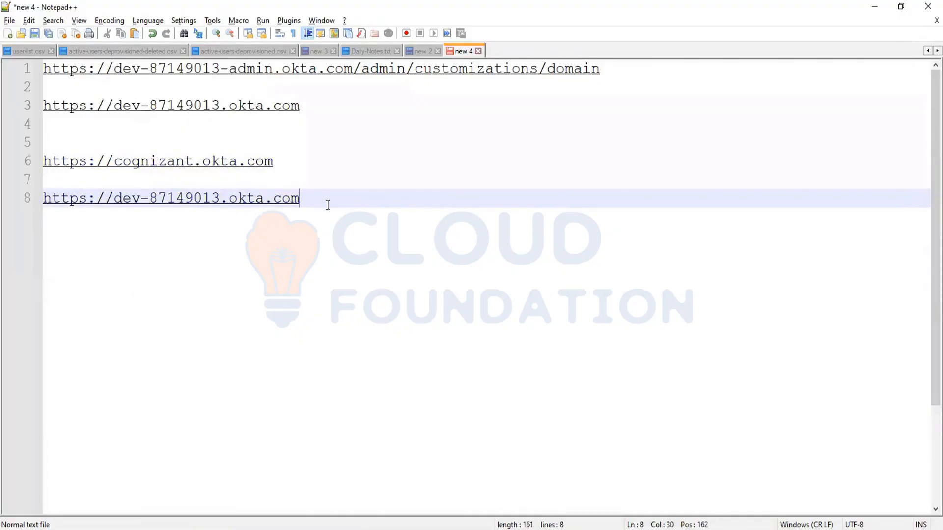
{"action": "key", "text": "Left"}
{"action": "key", "text": "Left"}
{"action": "key", "text": "Left"}
{"action": "key", "text": "Left"}
{"action": "key", "text": "Left"}
{"action": "key", "text": "Left"}
{"action": "key", "text": "Left"}
{"action": "key", "text": "Left"}
{"action": "key", "text": "Left"}
{"action": "key", "text": "BackSpace"}
{"action": "key", "text": "BackSpace"}
{"action": "key", "text": "BackSpace"}
{"action": "key", "text": "BackSpace"}
{"action": "key", "text": "BackSpace"}
{"action": "key", "text": "BackSpace"}
{"action": "key", "text": "BackSpace"}
{"action": "key", "text": "BackSpace"}
{"action": "key", "text": "BackSpace"}
{"action": "key", "text": "BackSpace"}
{"action": "key", "text": "BackSpace"}
{"action": "key", "text": "BackSpace"}
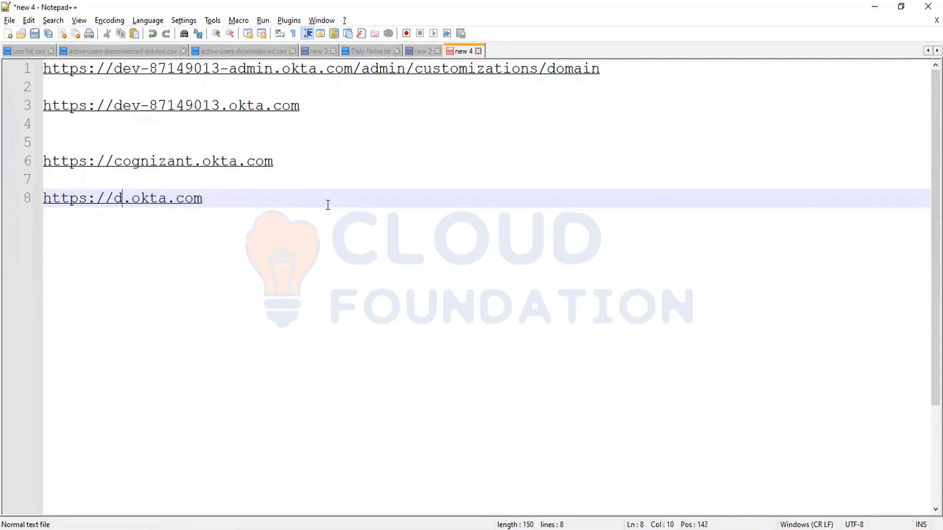
{"action": "type", "text": "Google"}
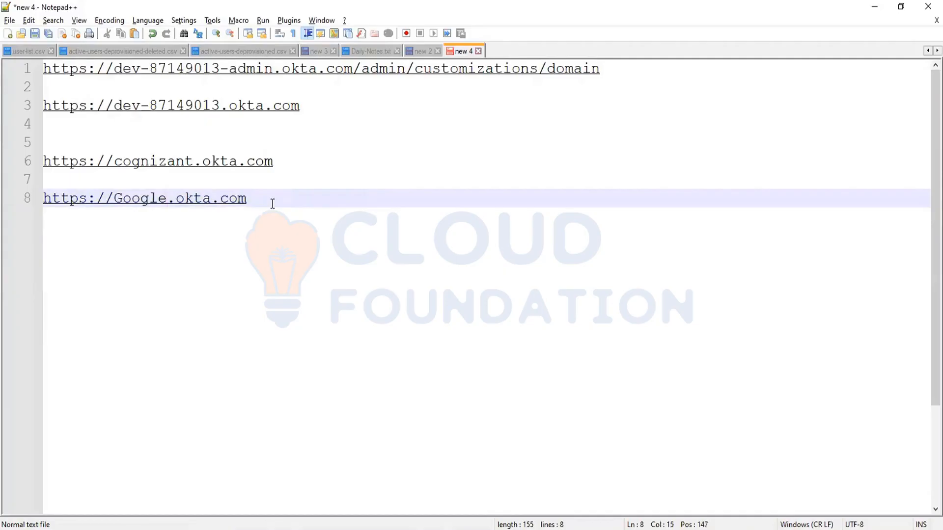
{"action": "key", "text": "Return"}
{"action": "key", "text": "Return"}
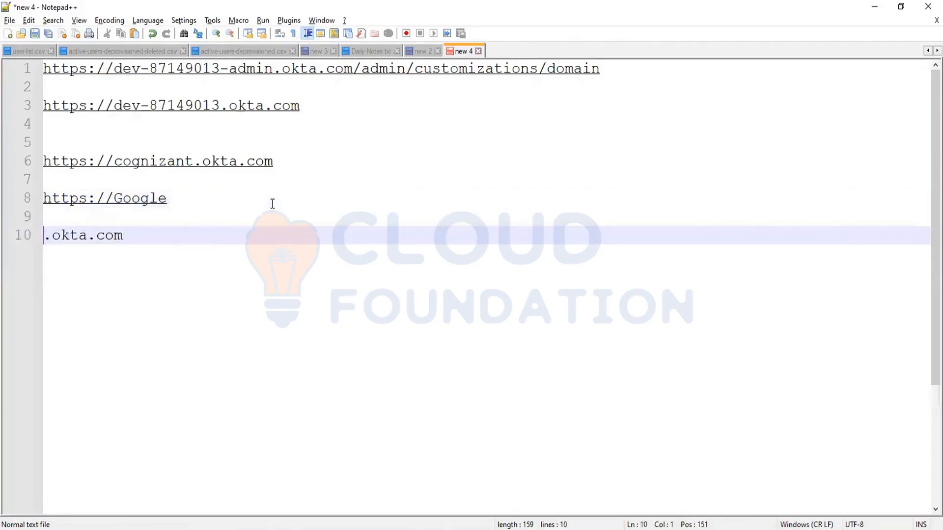
{"action": "key", "text": "BackSpace"}
{"action": "key", "text": "BackSpace"}
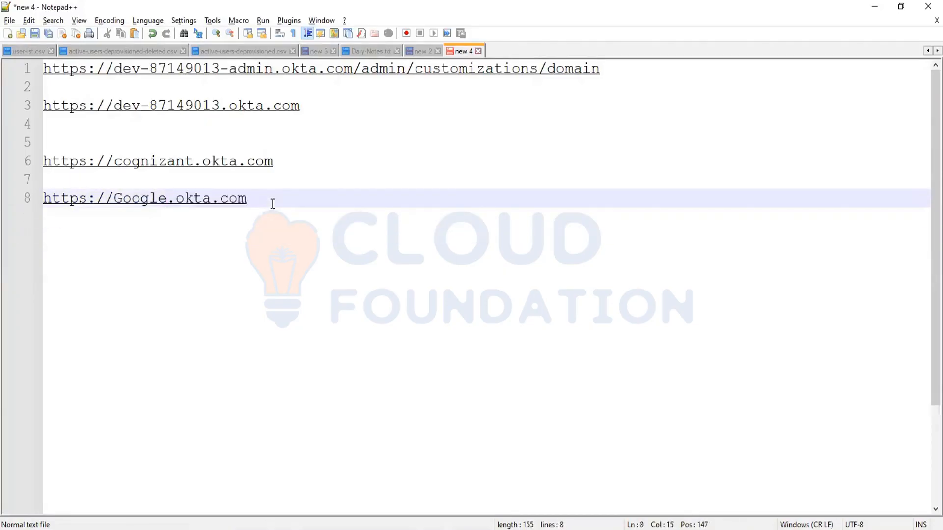
Add two line breaks after the end of the Google address on line 8.
{"action": "key", "text": "Right"}
{"action": "key", "text": "Right"}
{"action": "key", "text": "Right"}
{"action": "key", "text": "Right"}
{"action": "key", "text": "Right"}
{"action": "key", "text": "Right"}
{"action": "key", "text": "Right"}
{"action": "key", "text": "Right"}
{"action": "key", "text": "Right"}
{"action": "key", "text": "Return"}
{"action": "key", "text": "Return"}
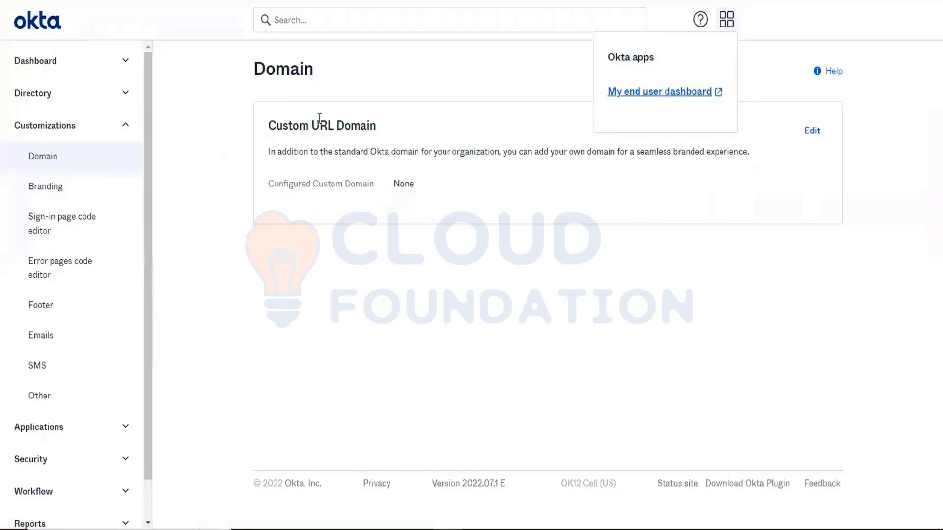
Switch back to Okta's Domain page and start the Custom URL Domain setup.
{"action": "left_click", "coordinate": [820, 130]}
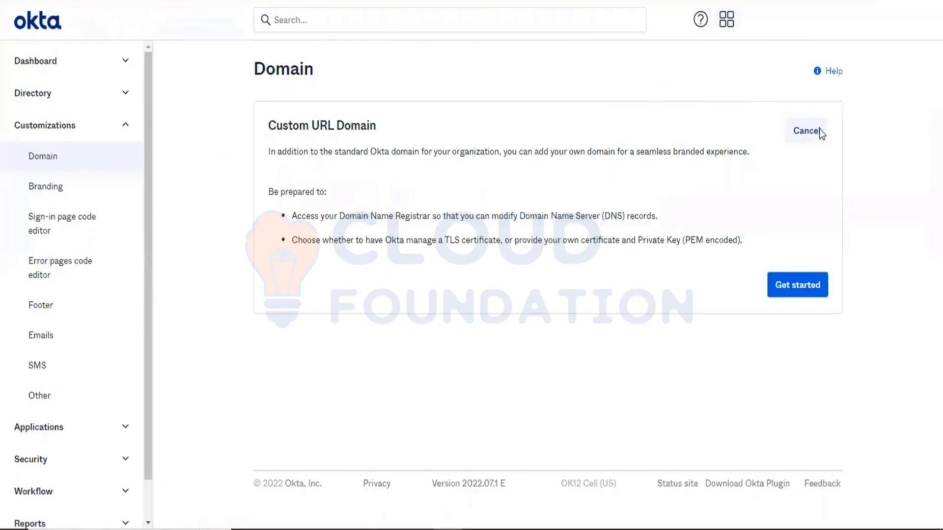
{"action": "left_click", "coordinate": [797, 285]}
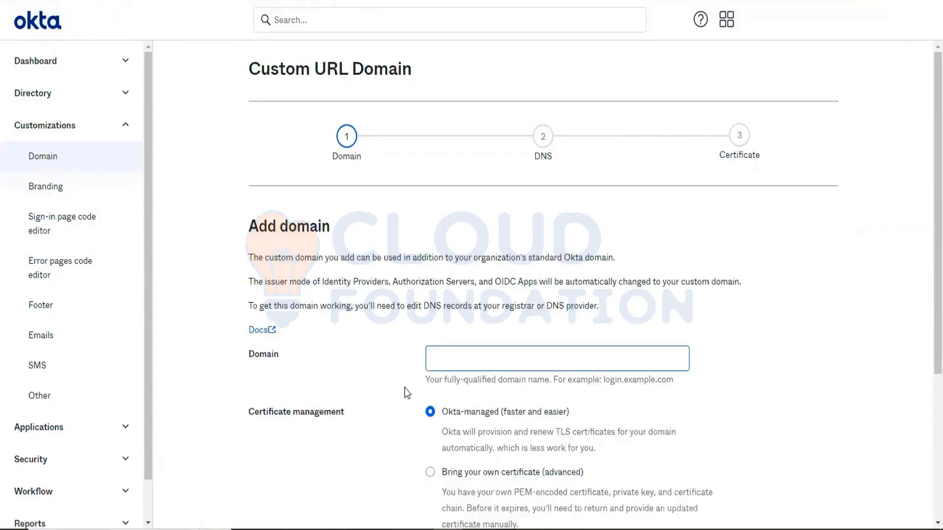
{"action": "left_click", "coordinate": [378, 342]}
{"action": "scroll", "coordinate": [373, 344], "scroll_direction": "down", "scroll_amount": 1}
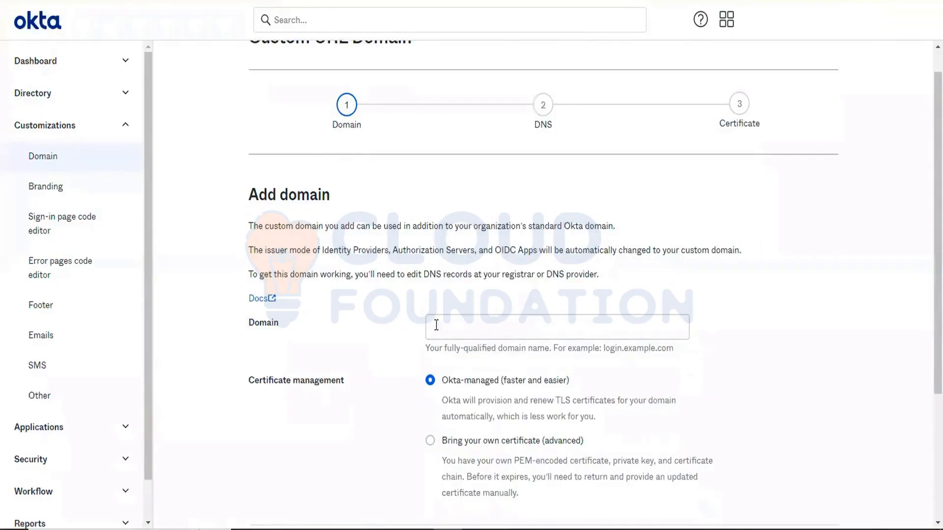
Enter the fully-qualified login domain and set certificate management to Bring your own certificate (advanced).
{"action": "left_click", "coordinate": [459, 327]}
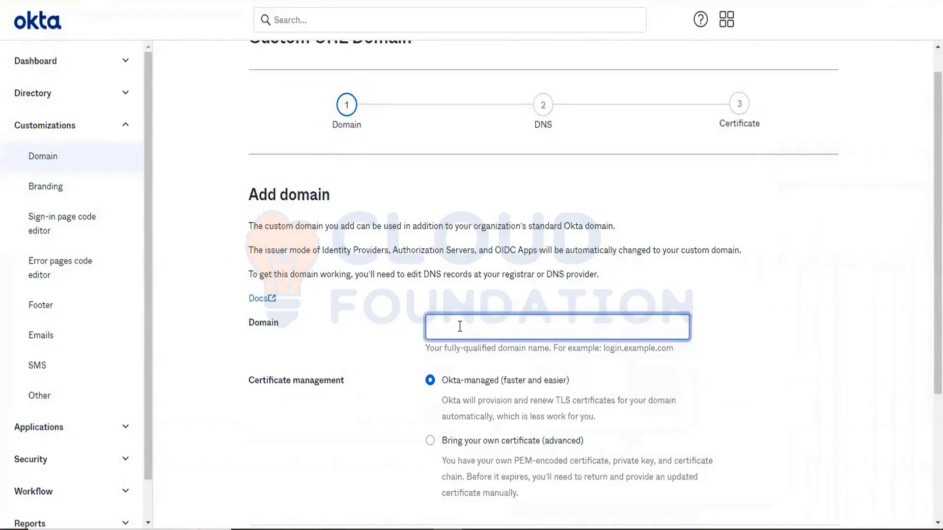
{"action": "type", "text": "login..com"}
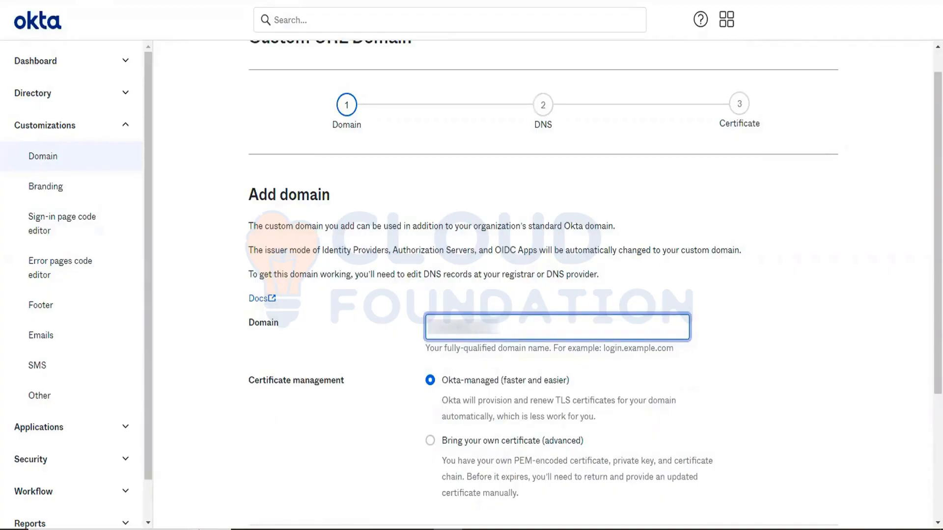
{"action": "left_click", "coordinate": [773, 378]}
{"action": "scroll", "coordinate": [771, 383], "scroll_direction": "down", "scroll_amount": 2}
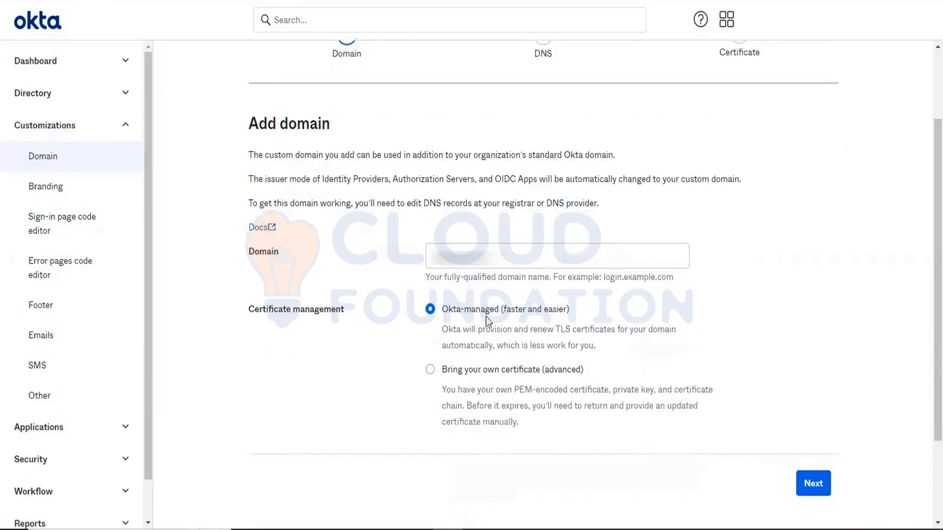
{"action": "left_click", "coordinate": [481, 373]}
View the security certificate details of the Okta admin site from the Add domain page.
{"action": "left_click", "coordinate": [73, 1]}
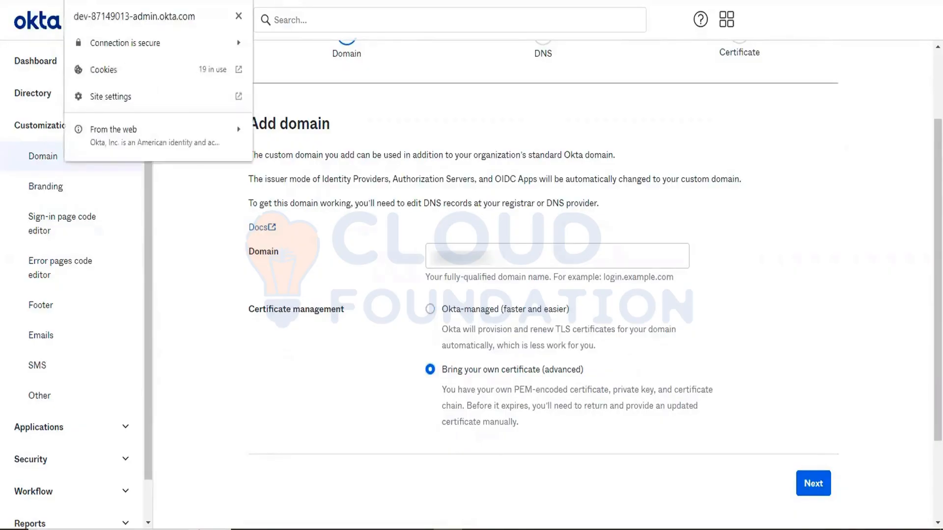
{"action": "left_click", "coordinate": [102, 49]}
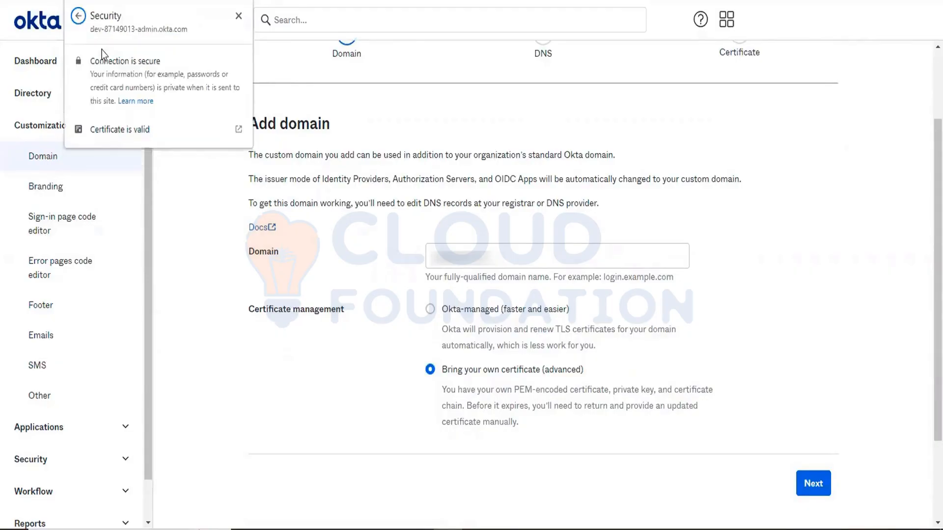
{"action": "left_click", "coordinate": [132, 134]}
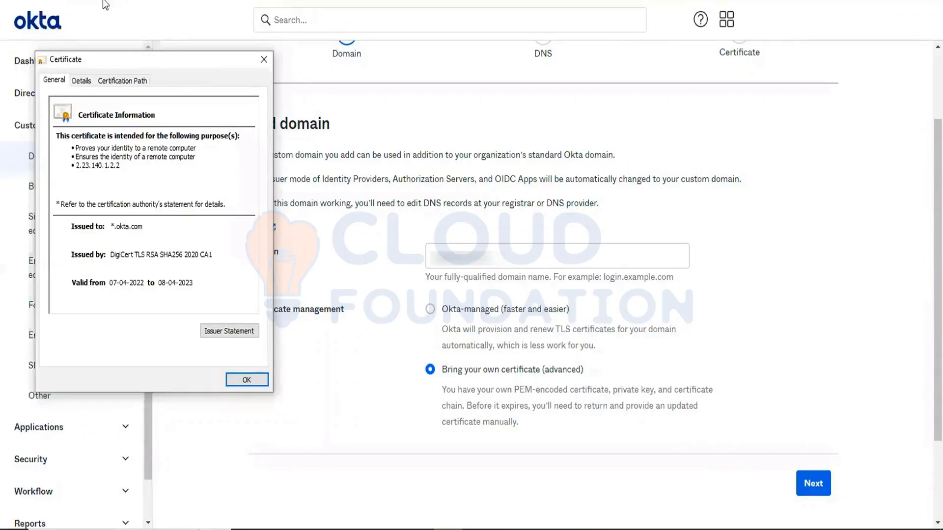
{"action": "left_click", "coordinate": [263, 60]}
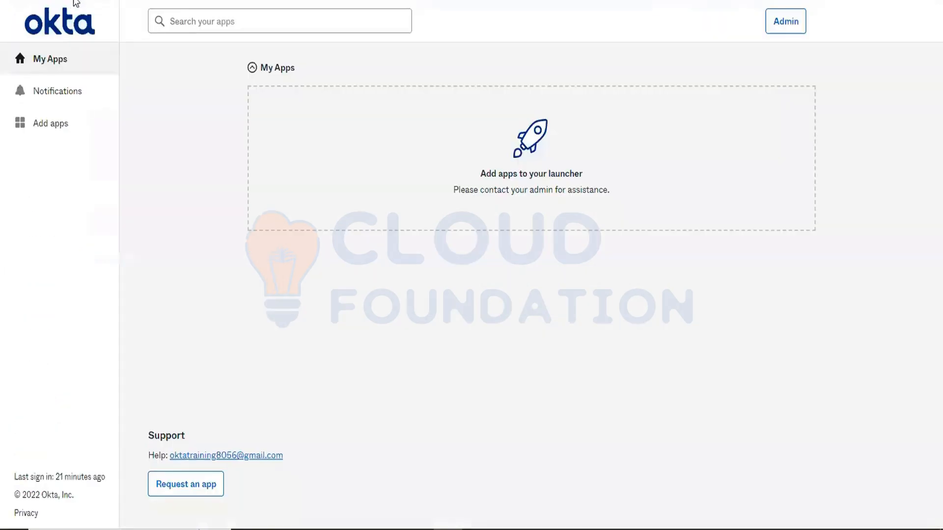
Examine the site certificate of the end-user My Apps dashboard.
{"action": "left_click", "coordinate": [81, 1]}
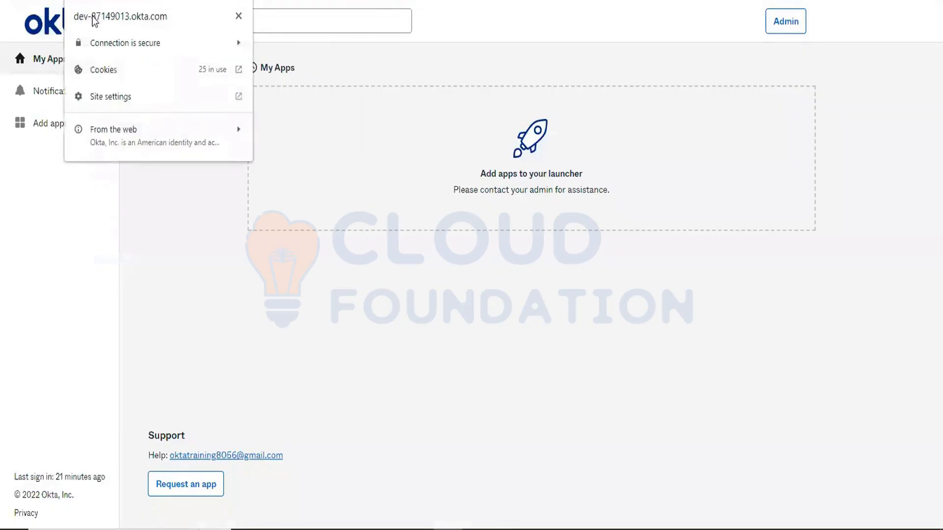
{"action": "left_click", "coordinate": [98, 41]}
{"action": "left_click", "coordinate": [123, 138]}
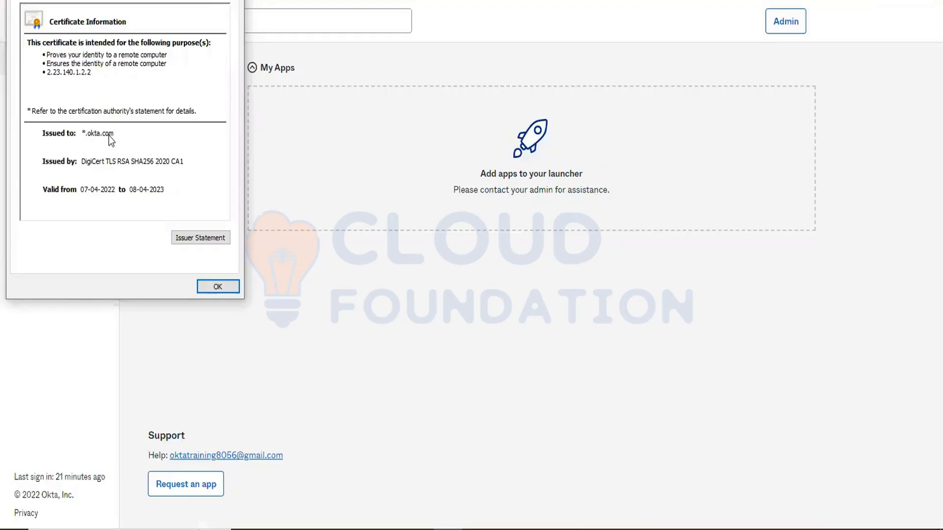
{"action": "left_click", "coordinate": [218, 287]}
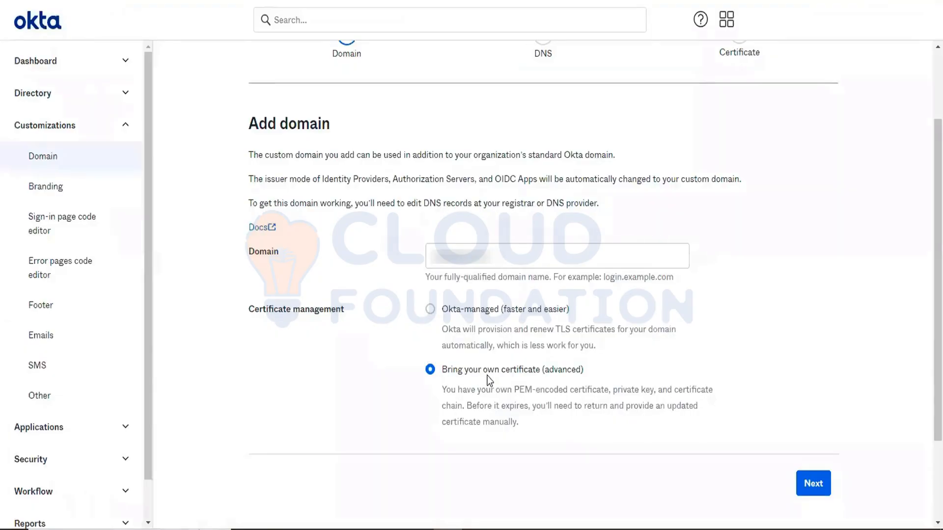
Return to the Add domain page, advance the setup to the DNS stage, and view the site's certificate there.
{"action": "left_click", "coordinate": [810, 486]}
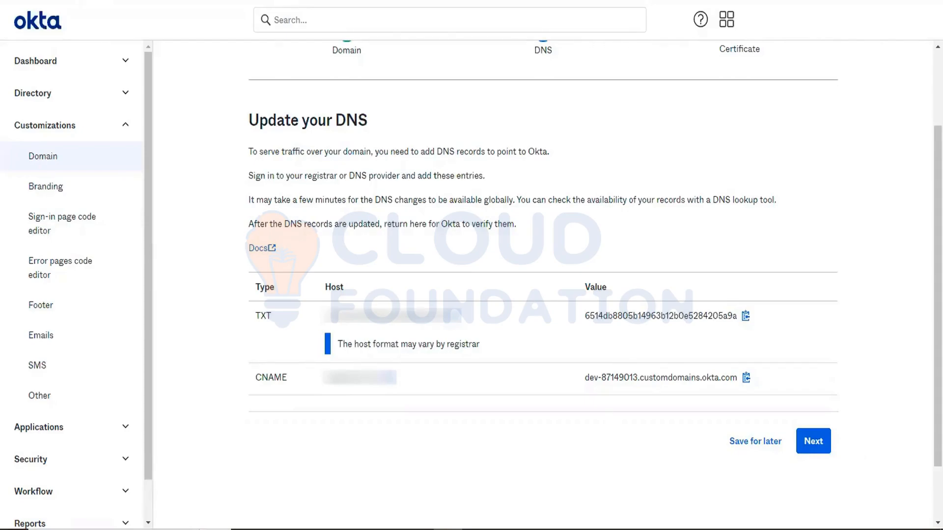
{"action": "left_click", "coordinate": [73, 0]}
{"action": "left_click", "coordinate": [117, 53]}
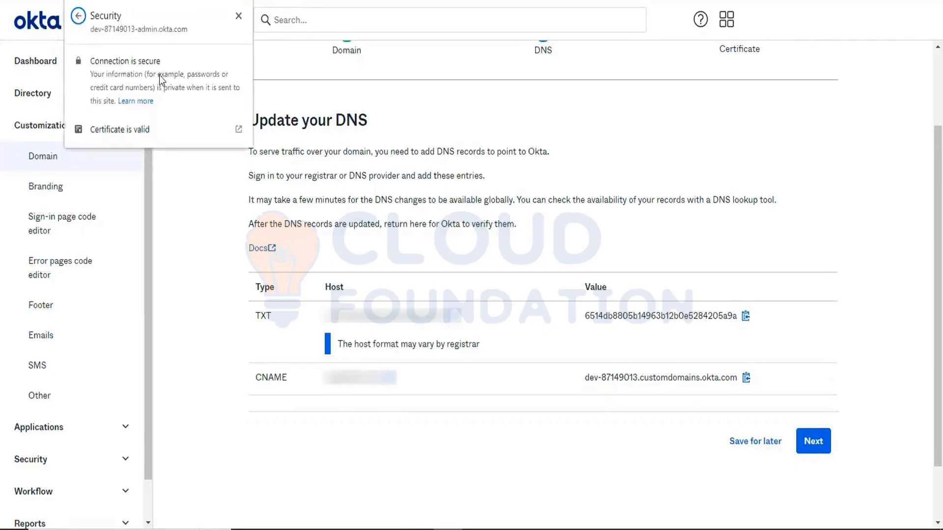
{"action": "left_click", "coordinate": [126, 127]}
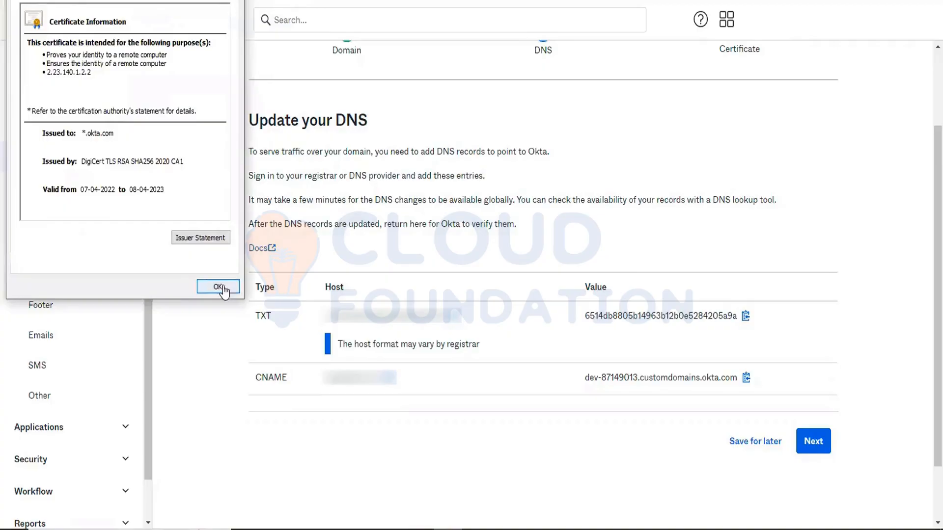
{"action": "left_click", "coordinate": [219, 287]}
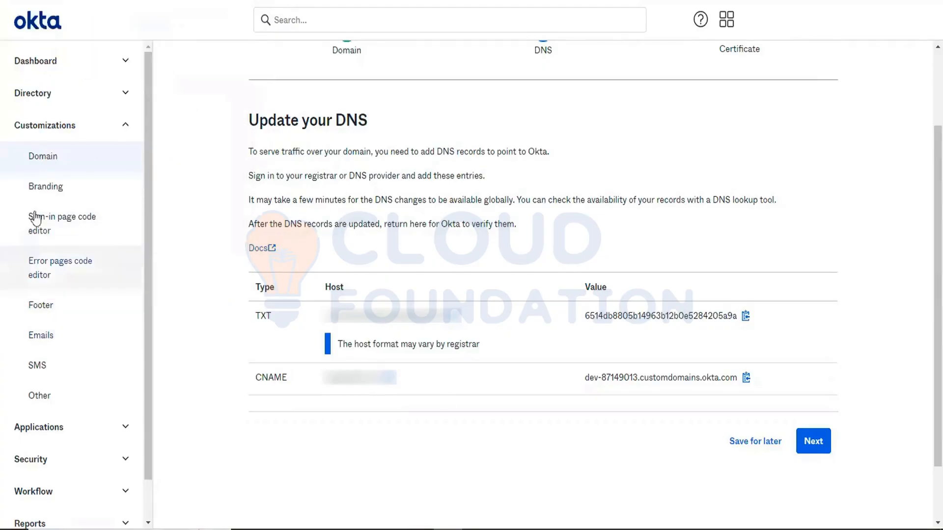
Leave the DNS setup for the Domain overview page and examine the validity of the site's certificate.
{"action": "left_click", "coordinate": [53, 164]}
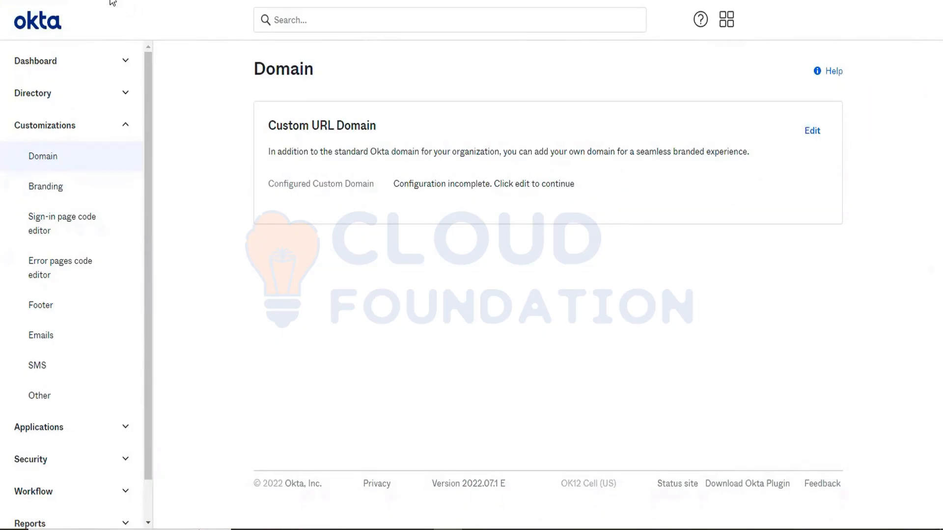
{"action": "left_click", "coordinate": [73, 0]}
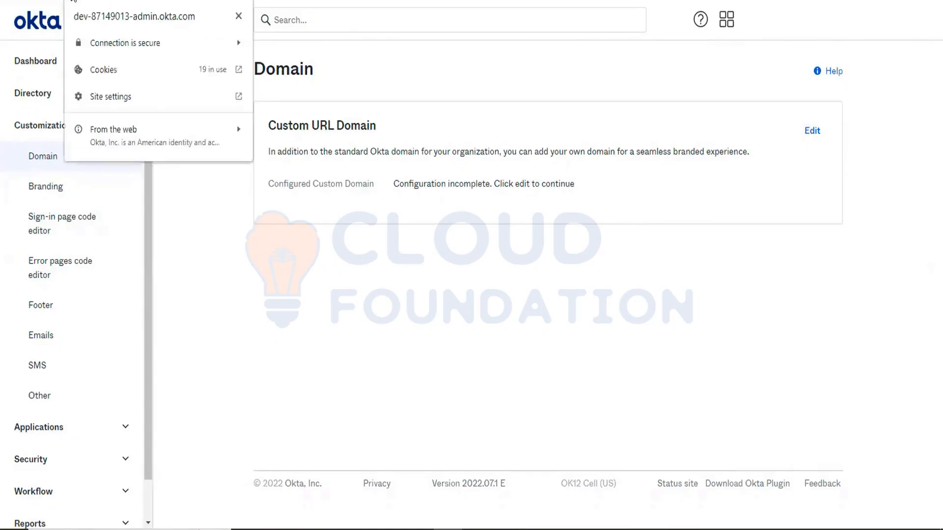
{"action": "left_click", "coordinate": [103, 43]}
{"action": "left_click", "coordinate": [124, 135]}
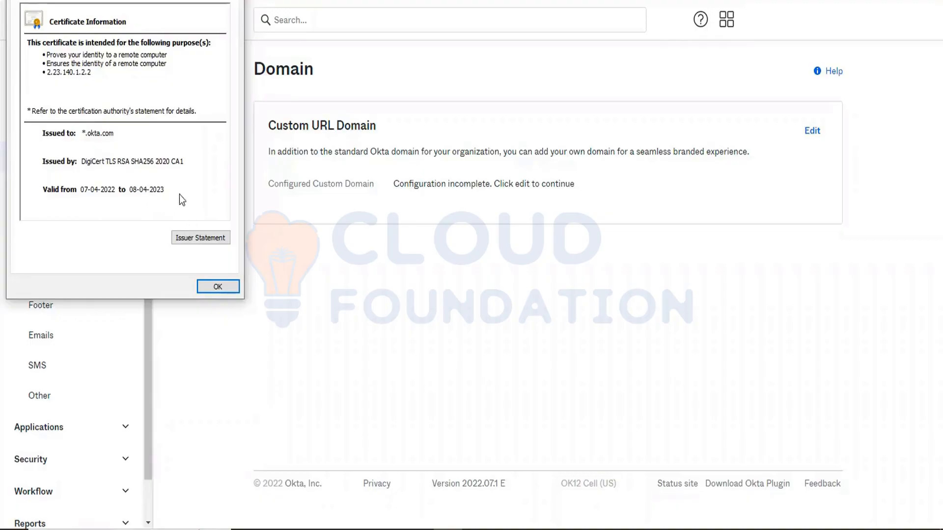
{"action": "left_click", "coordinate": [218, 287]}
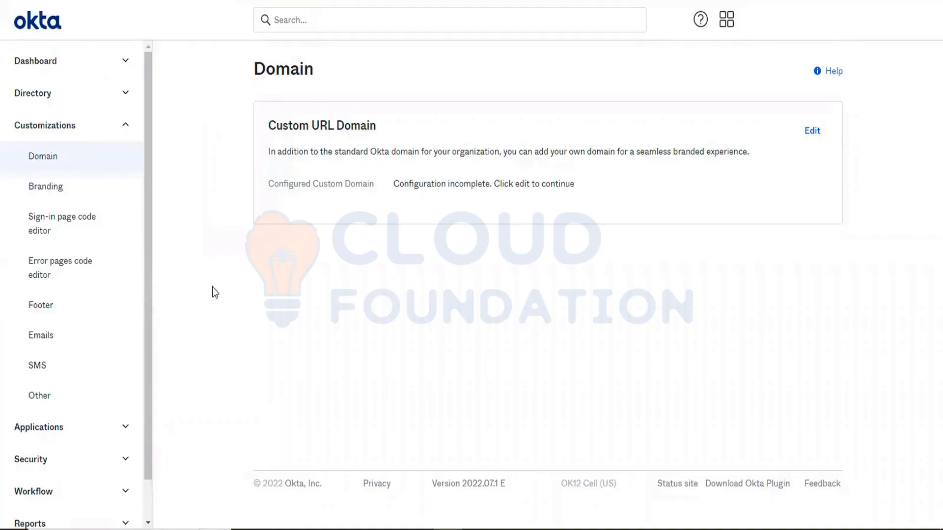
Open the Branding customization page and set the theme's primary color to the light green #8ed57a.
{"action": "left_click", "coordinate": [77, 192]}
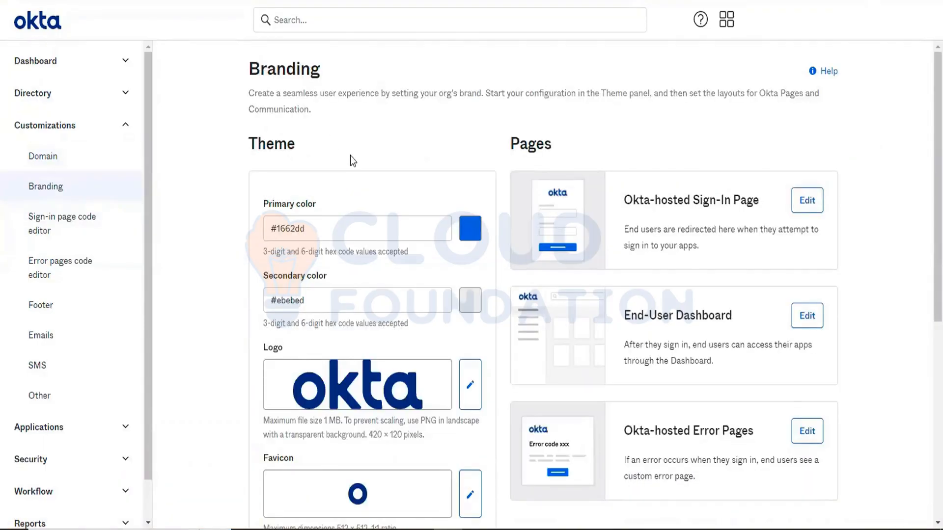
{"action": "scroll", "coordinate": [350, 155], "scroll_direction": "down", "scroll_amount": 2}
{"action": "left_click", "coordinate": [473, 158]}
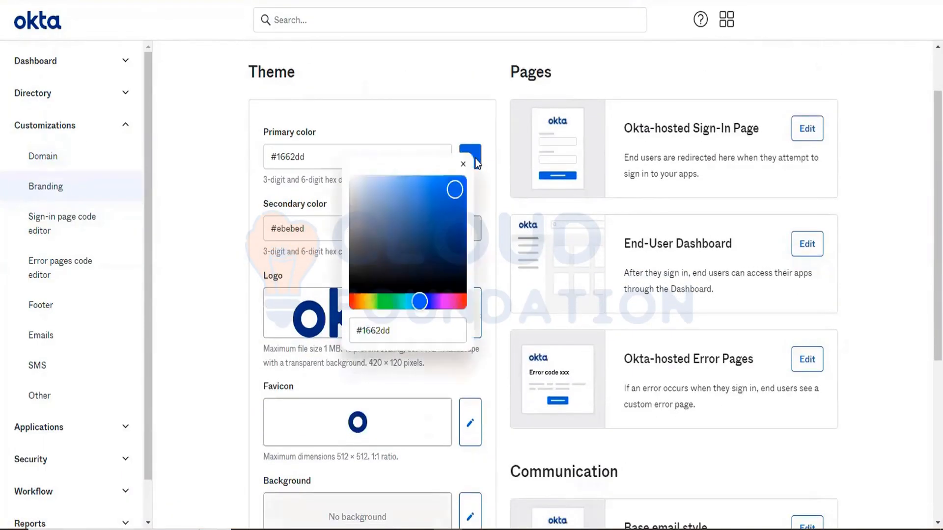
{"action": "left_click", "coordinate": [383, 301]}
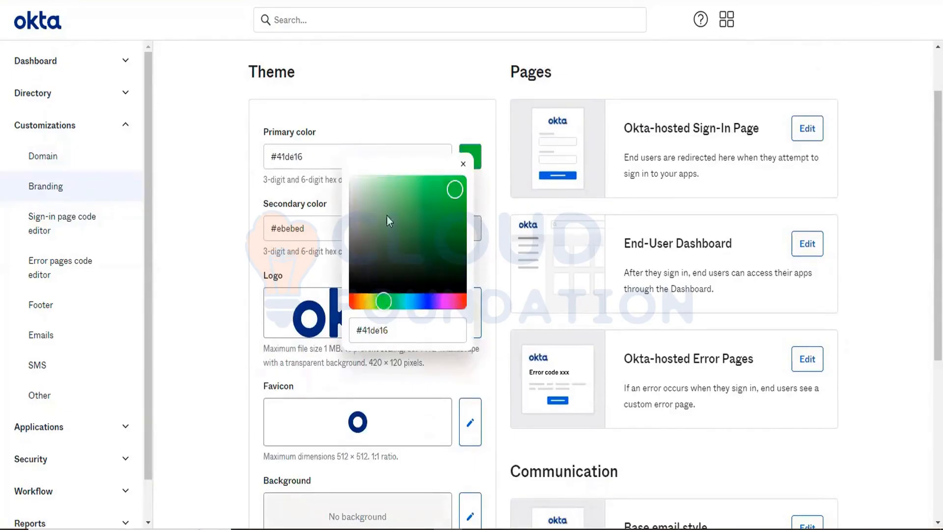
{"action": "left_click", "coordinate": [399, 195]}
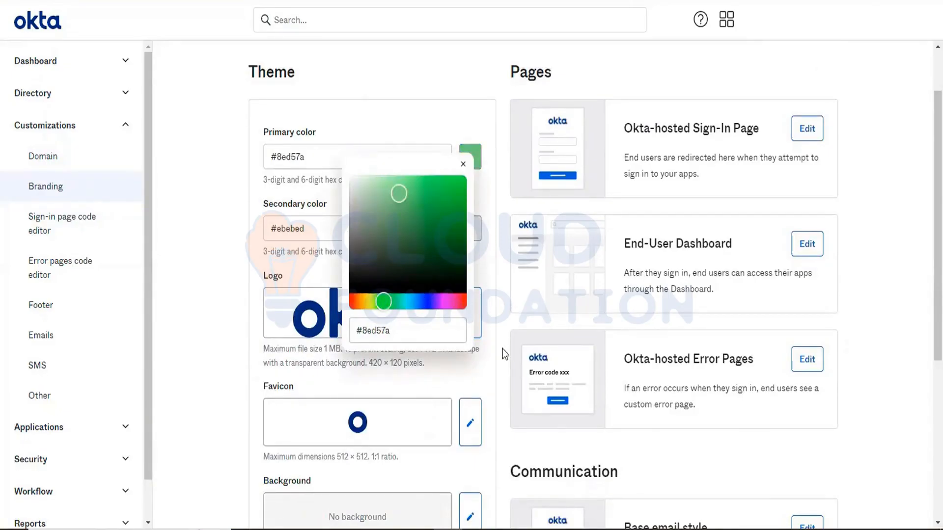
{"action": "left_click", "coordinate": [450, 105]}
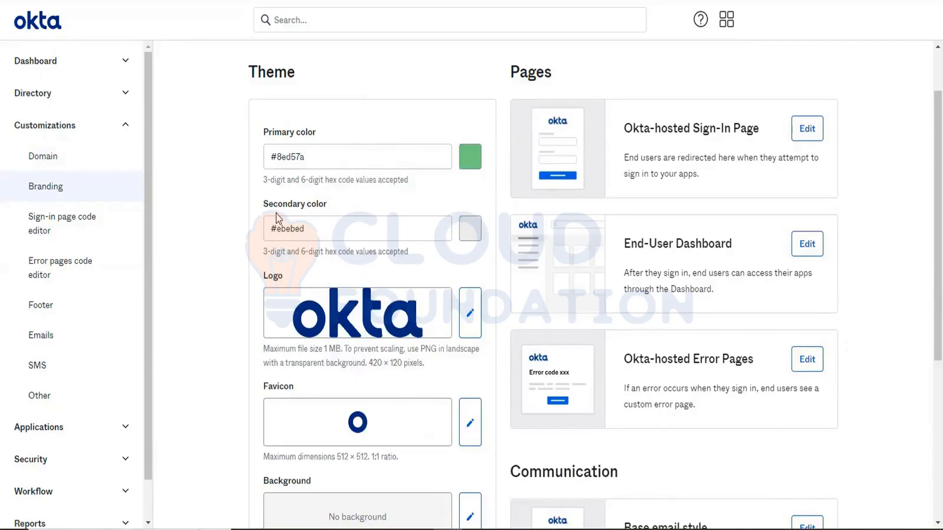
Set the theme's secondary color to the blue #4141c2.
{"action": "left_click", "coordinate": [470, 229]}
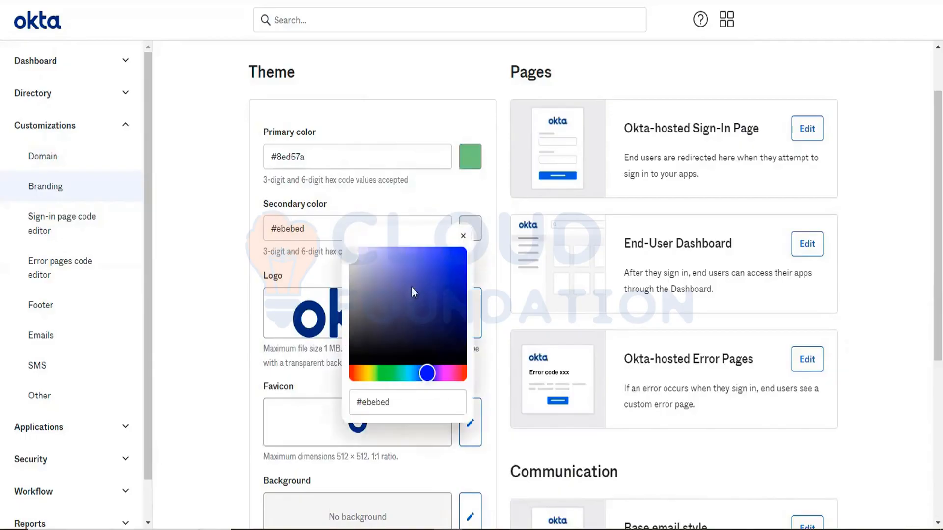
{"action": "left_click", "coordinate": [427, 273]}
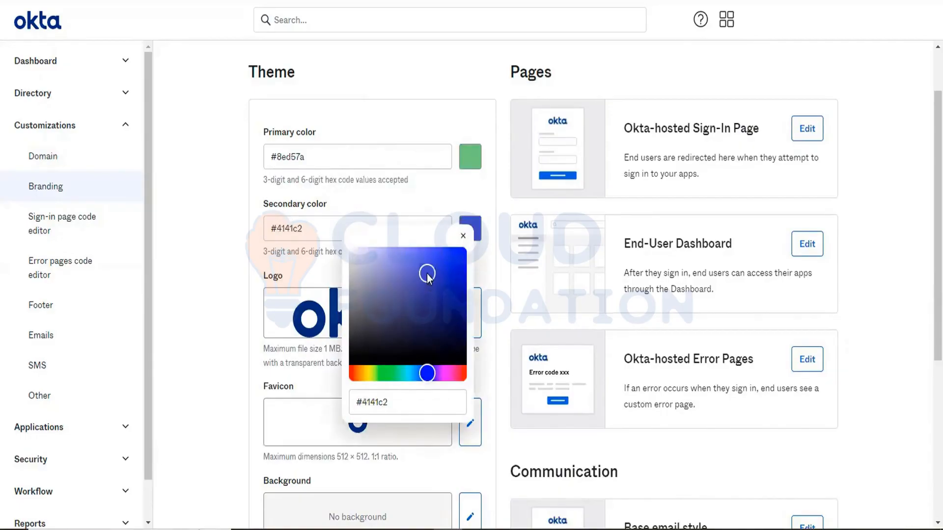
{"action": "left_click", "coordinate": [385, 81]}
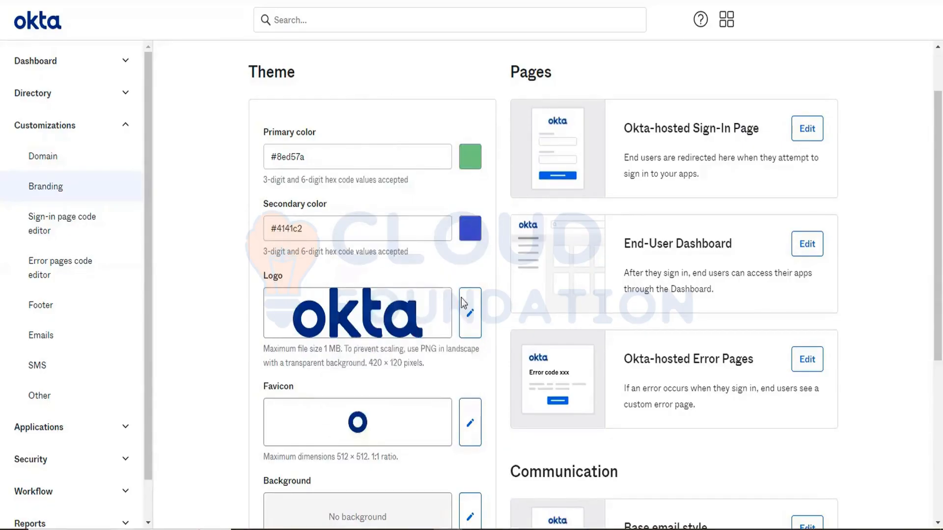
Replace the theme's Okta logo by uploading the orange ribbon-shaped logo image.
{"action": "left_click", "coordinate": [472, 313]}
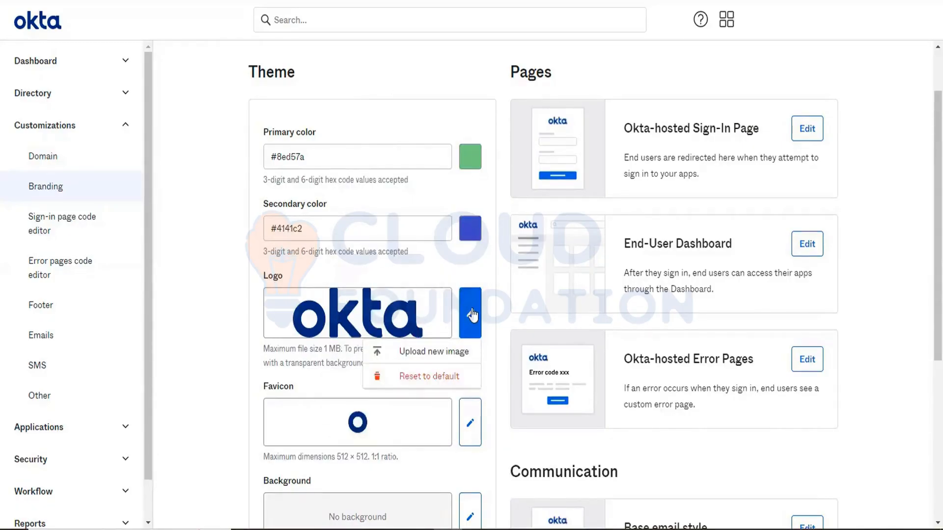
{"action": "left_click", "coordinate": [417, 359]}
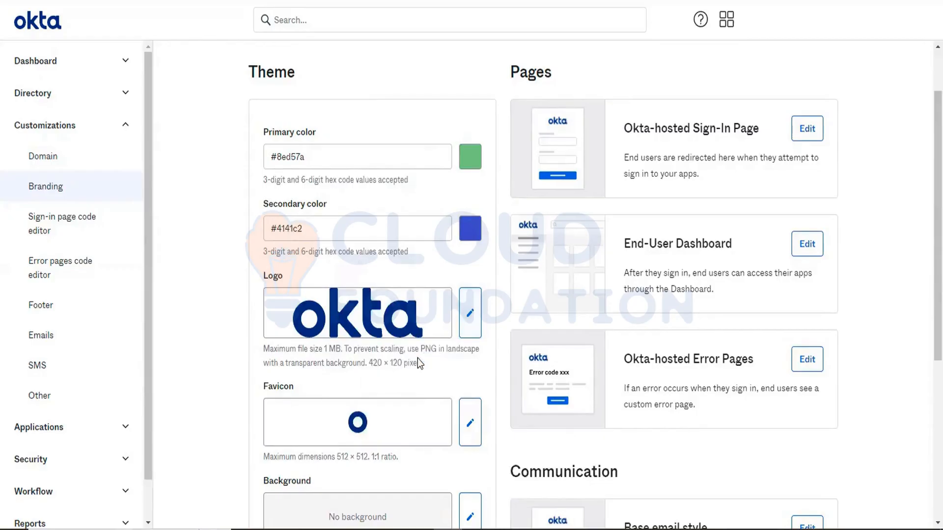
{"action": "scroll", "coordinate": [364, 349], "scroll_direction": "down", "scroll_amount": 3}
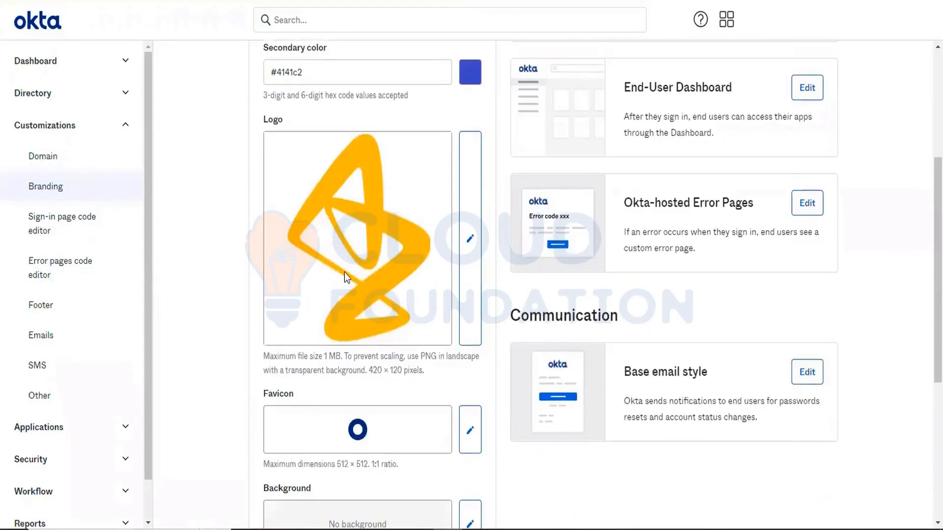
Try to upload a new favicon image for the theme.
{"action": "scroll", "coordinate": [354, 240], "scroll_direction": "down", "scroll_amount": 3}
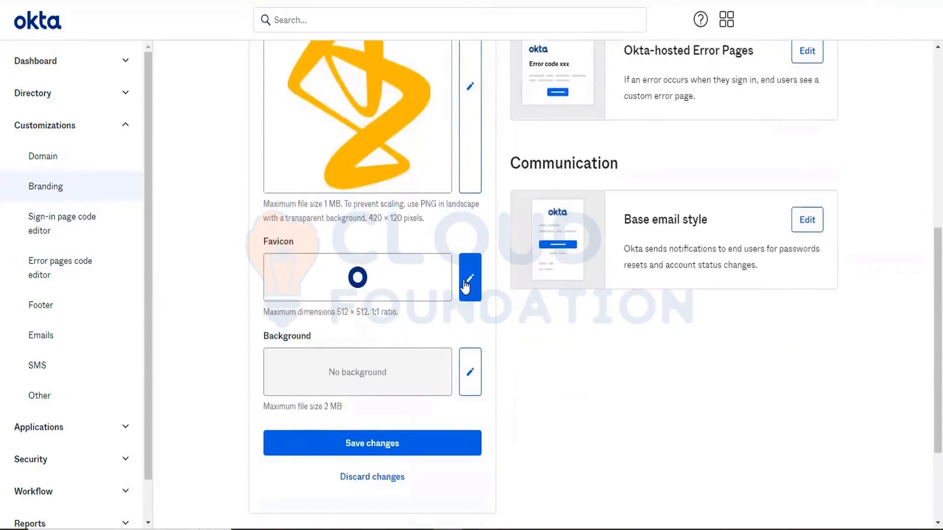
{"action": "left_click", "coordinate": [467, 286]}
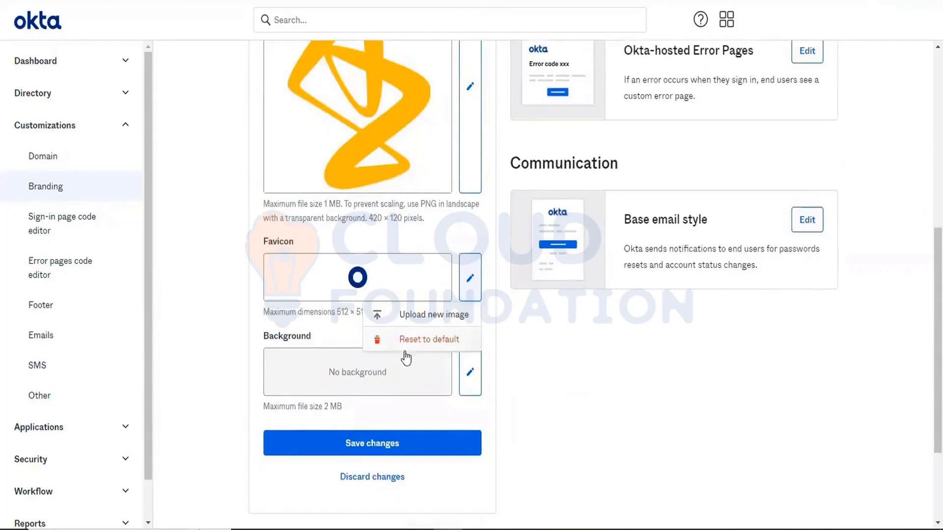
{"action": "left_click", "coordinate": [425, 317]}
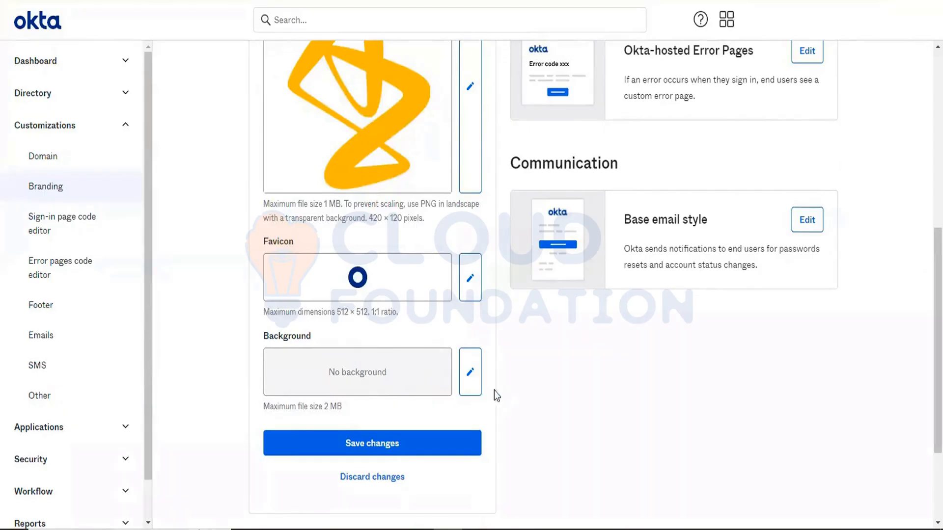
Upload the blue photo of a gloved hand with a syringe as the theme background and save the branding changes.
{"action": "left_click", "coordinate": [466, 381]}
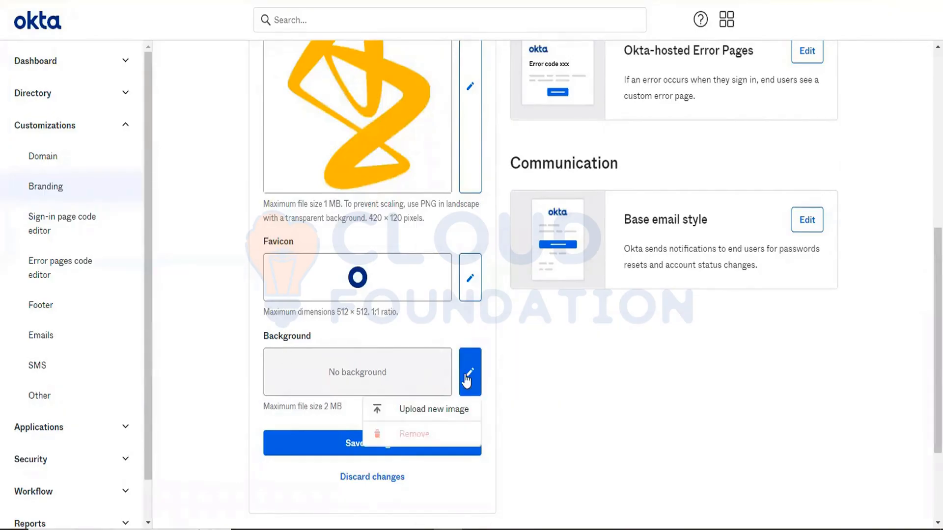
{"action": "left_click", "coordinate": [431, 418]}
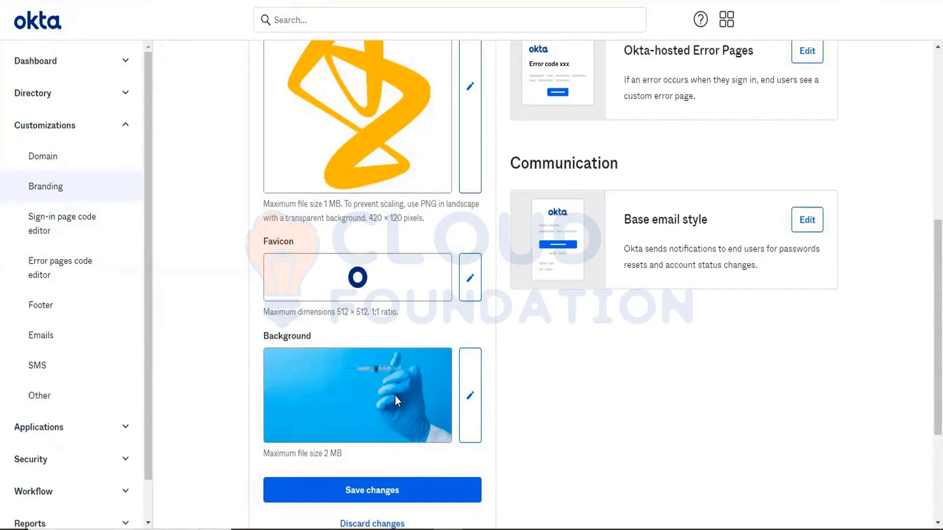
{"action": "scroll", "coordinate": [395, 395], "scroll_direction": "down", "scroll_amount": 2}
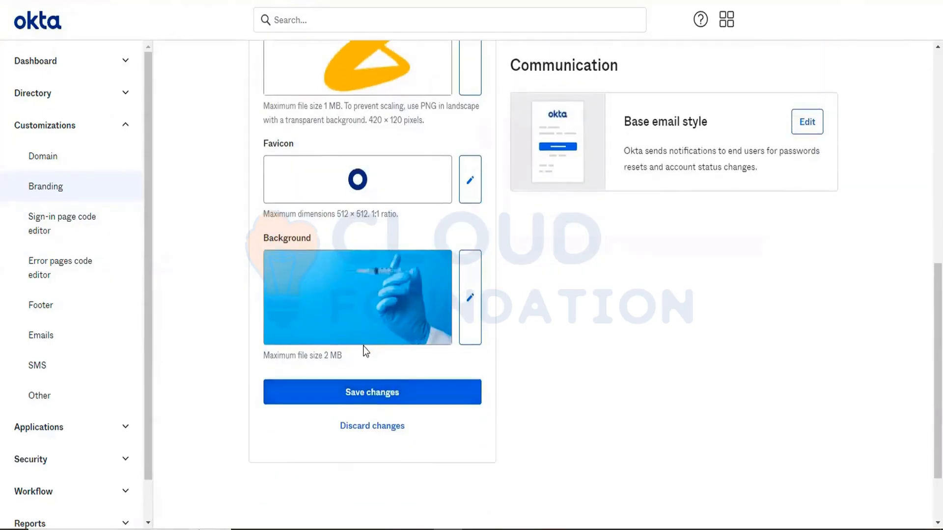
{"action": "scroll", "coordinate": [364, 348], "scroll_direction": "up", "scroll_amount": 3}
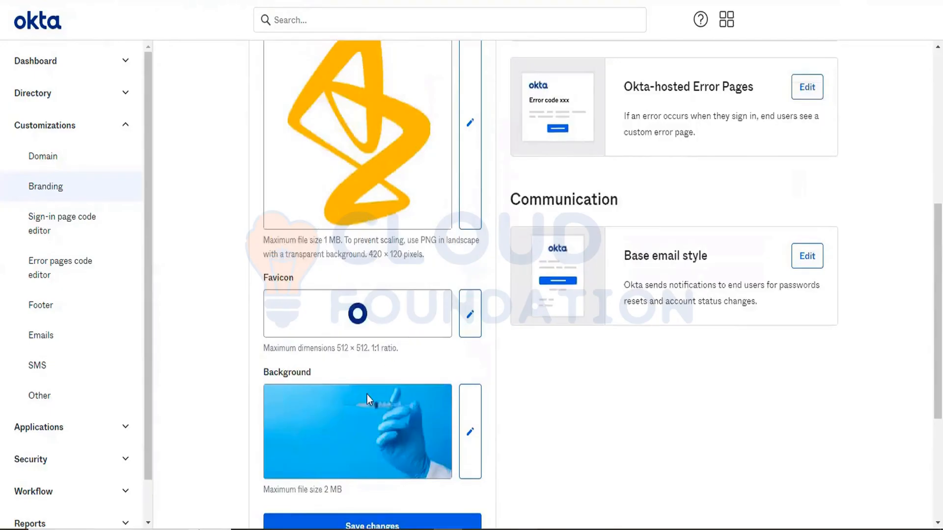
{"action": "scroll", "coordinate": [366, 394], "scroll_direction": "down", "scroll_amount": 2}
{"action": "left_click", "coordinate": [378, 420]}
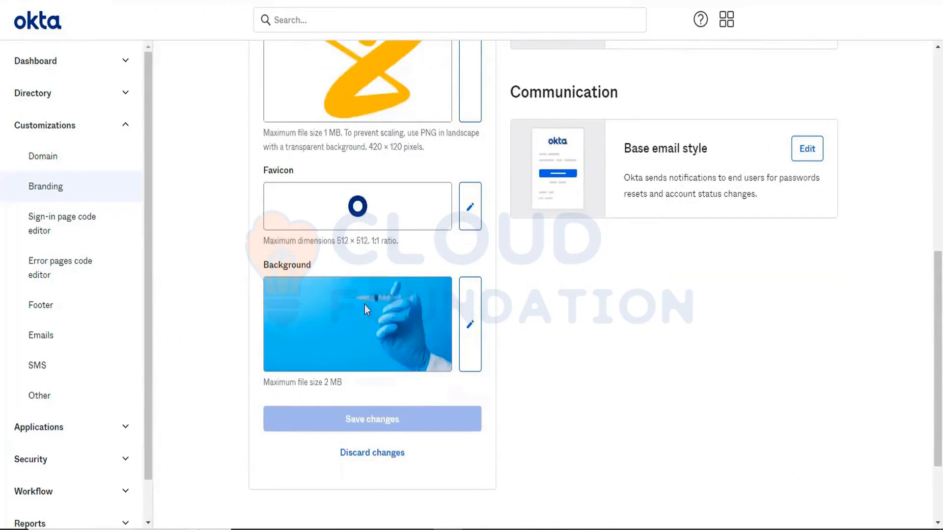
{"action": "scroll", "coordinate": [590, 279], "scroll_direction": "up", "scroll_amount": 9}
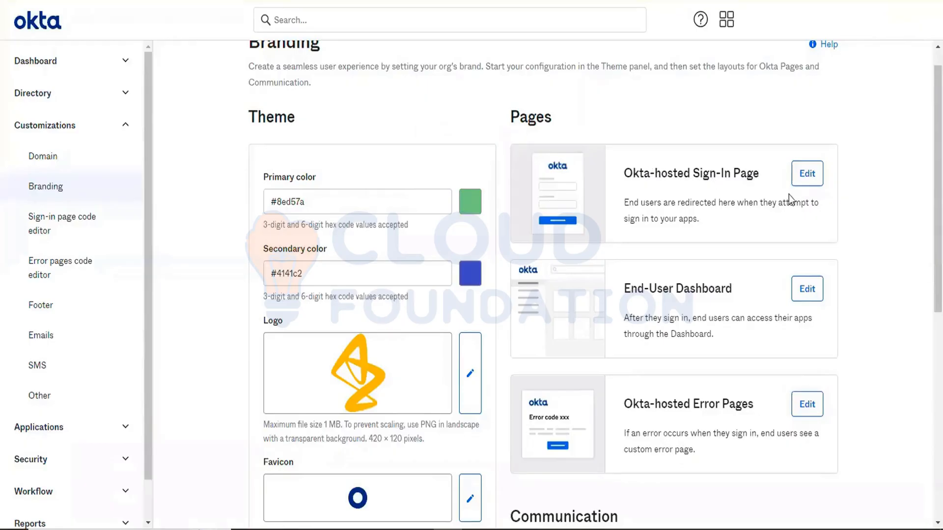
Apply the Image background base style to the Okta-hosted Sign-In Page and publish it.
{"action": "left_click", "coordinate": [809, 173]}
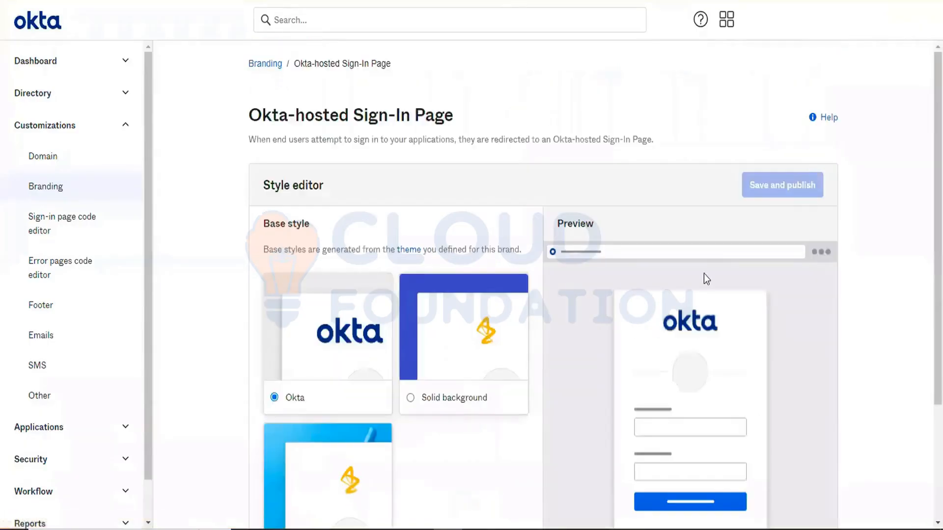
{"action": "scroll", "coordinate": [405, 409], "scroll_direction": "down", "scroll_amount": 3}
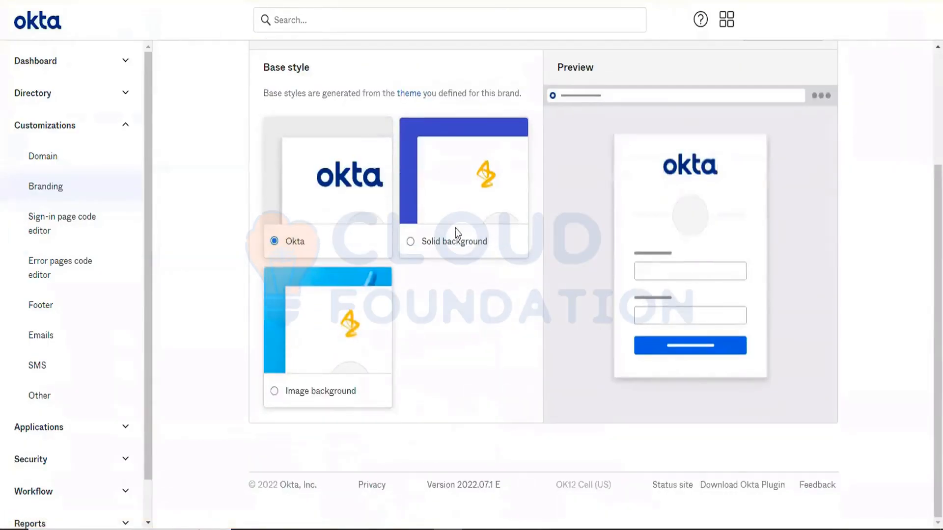
{"action": "left_click", "coordinate": [336, 357]}
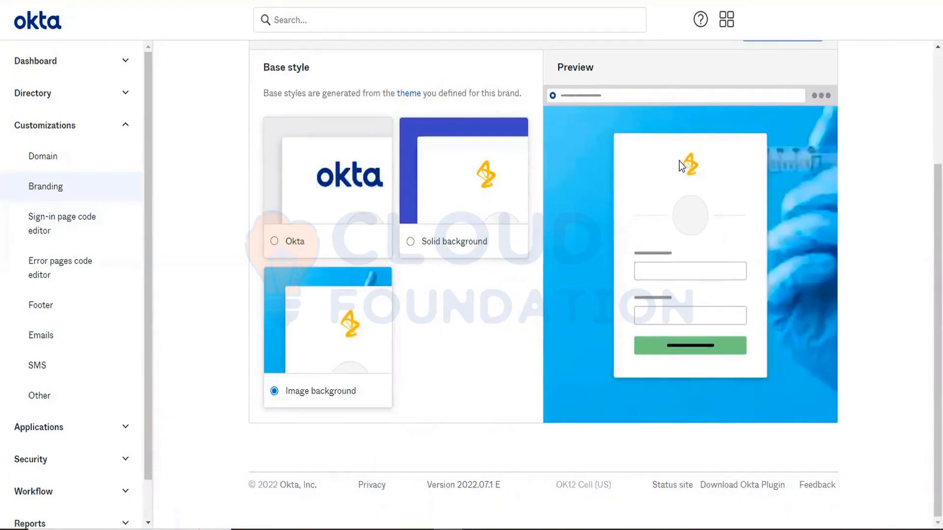
{"action": "scroll", "coordinate": [680, 161], "scroll_direction": "up", "scroll_amount": 1}
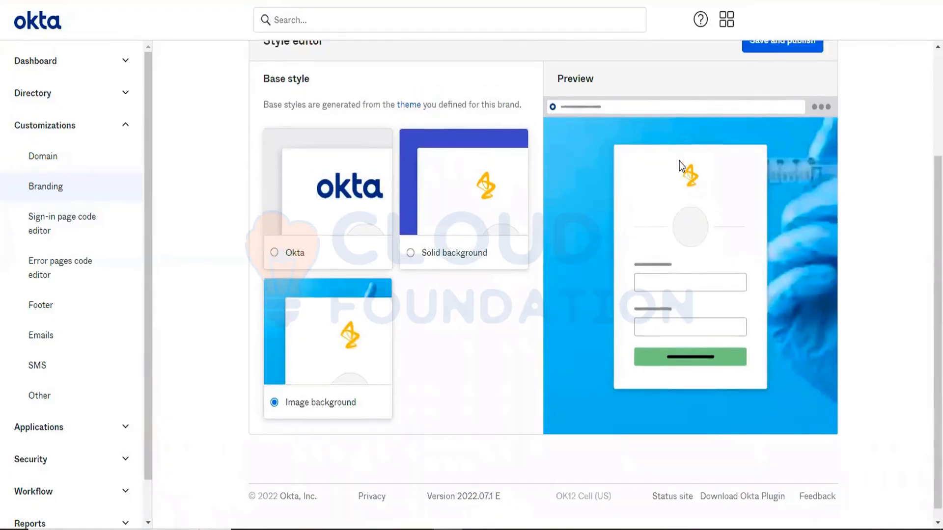
{"action": "scroll", "coordinate": [681, 165], "scroll_direction": "up", "scroll_amount": 3}
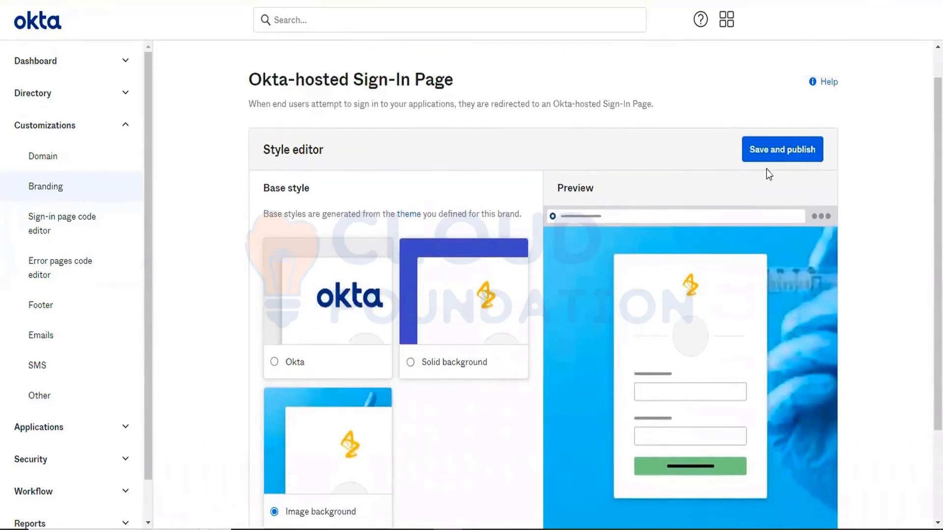
{"action": "left_click", "coordinate": [768, 152]}
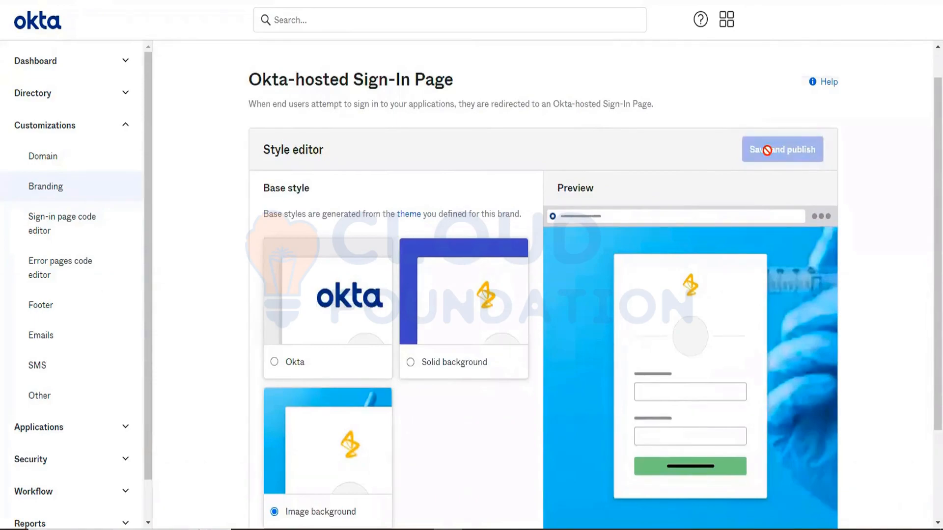
{"action": "scroll", "coordinate": [592, 310], "scroll_direction": "down", "scroll_amount": 3}
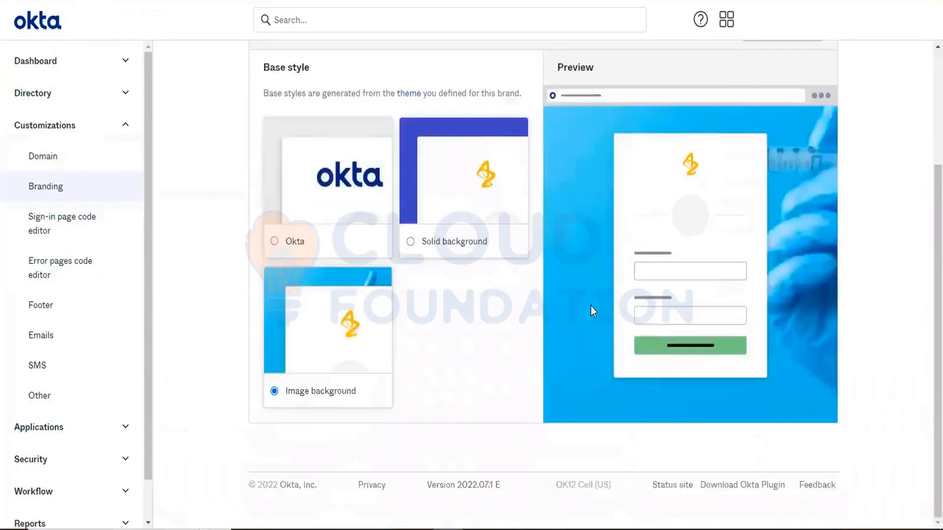
{"action": "scroll", "coordinate": [591, 309], "scroll_direction": "up", "scroll_amount": 4}
Preview the themed base styles for the End-User Dashboard, choose Logo on white background and publish it.
{"action": "left_click", "coordinate": [58, 193]}
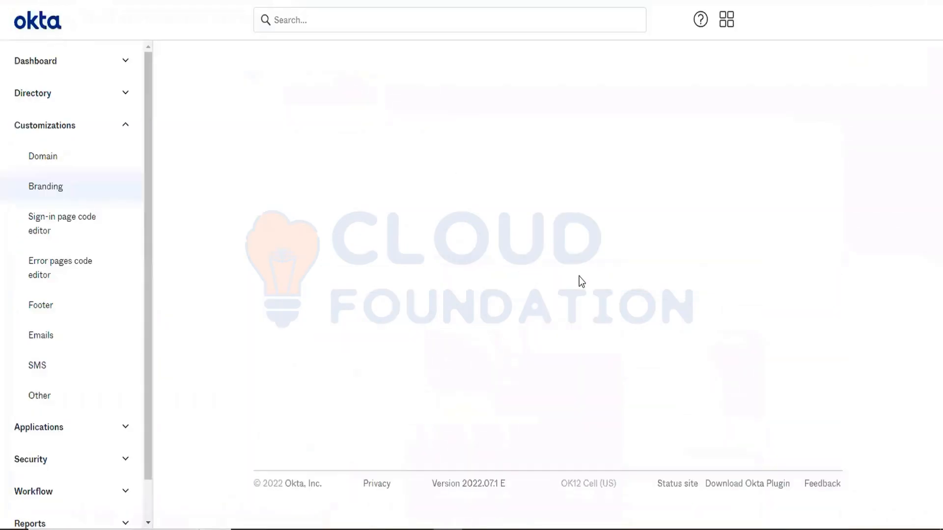
{"action": "scroll", "coordinate": [580, 282], "scroll_direction": "down", "scroll_amount": 3}
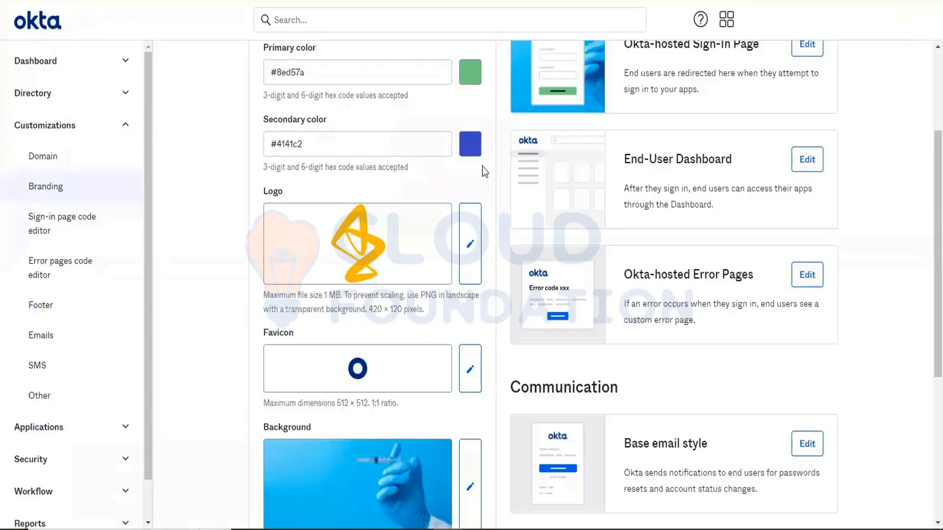
{"action": "left_click", "coordinate": [798, 162]}
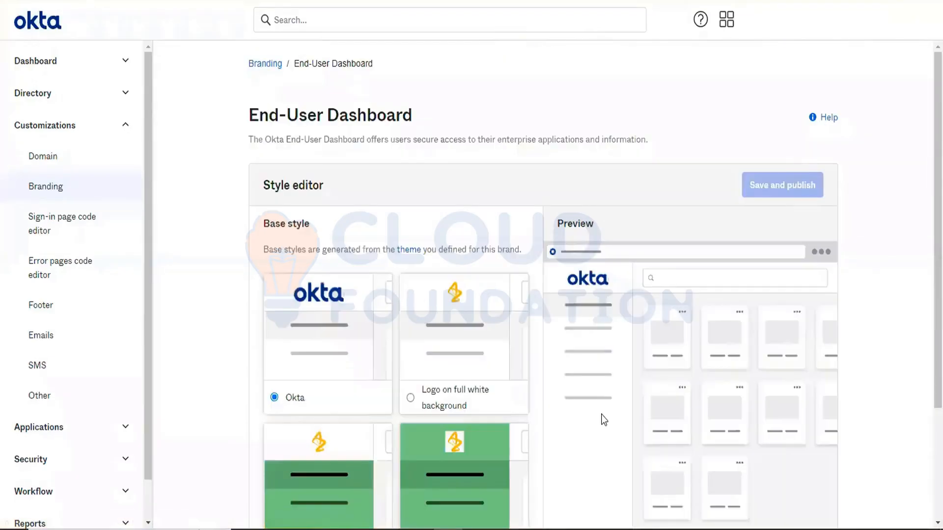
{"action": "scroll", "coordinate": [602, 414], "scroll_direction": "down", "scroll_amount": 3}
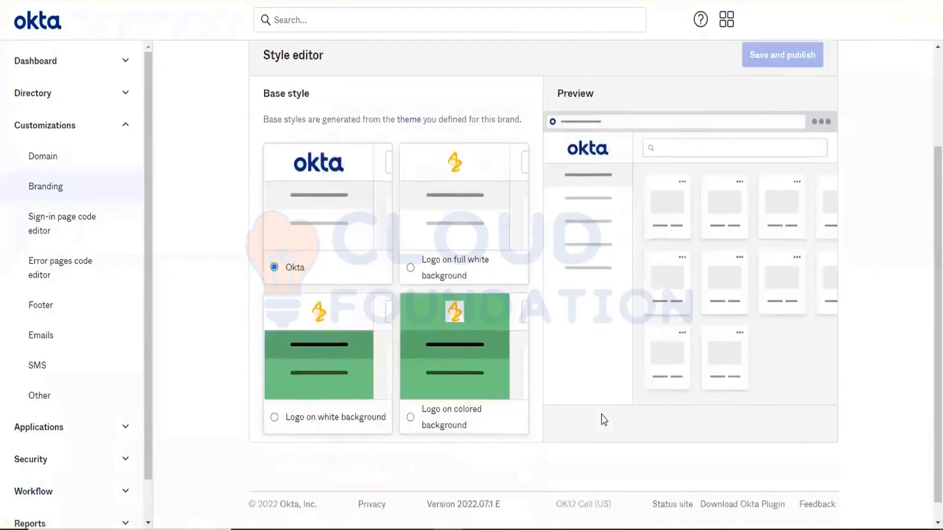
{"action": "left_click", "coordinate": [318, 343]}
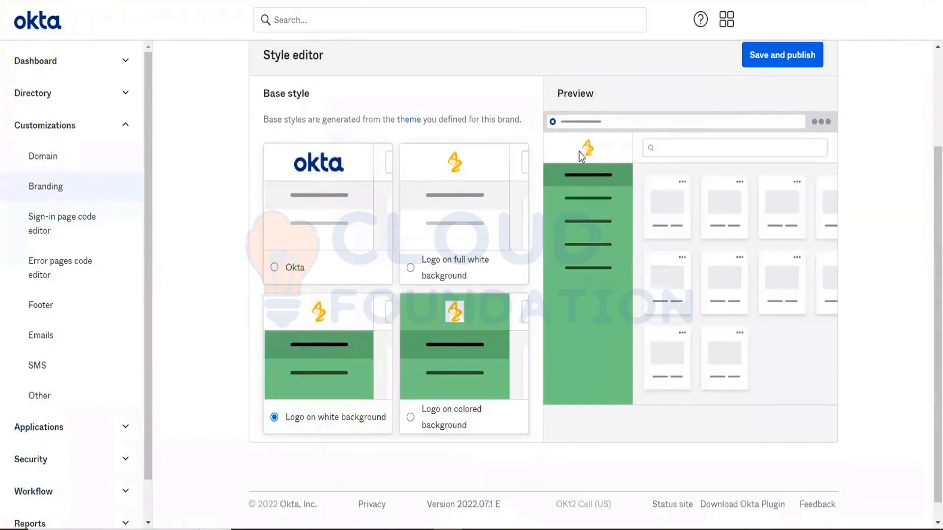
{"action": "left_click", "coordinate": [479, 350]}
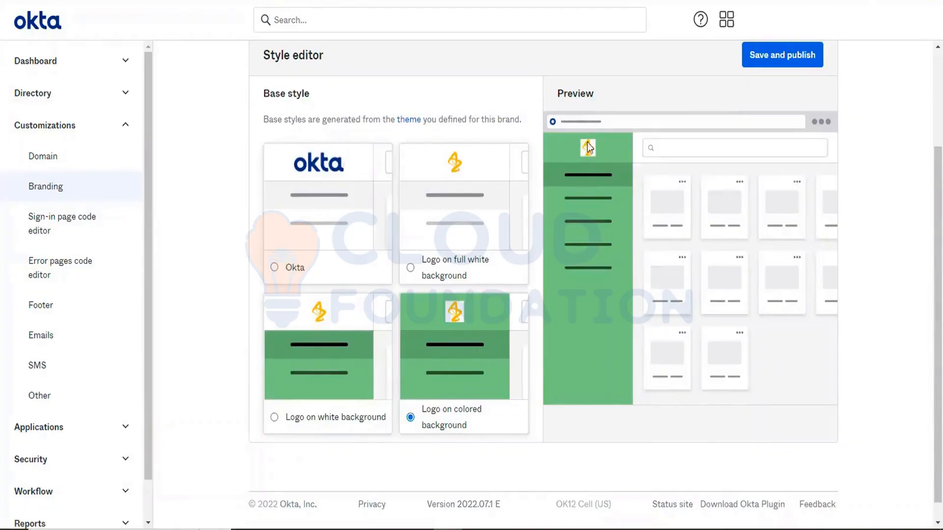
{"action": "left_click", "coordinate": [486, 227]}
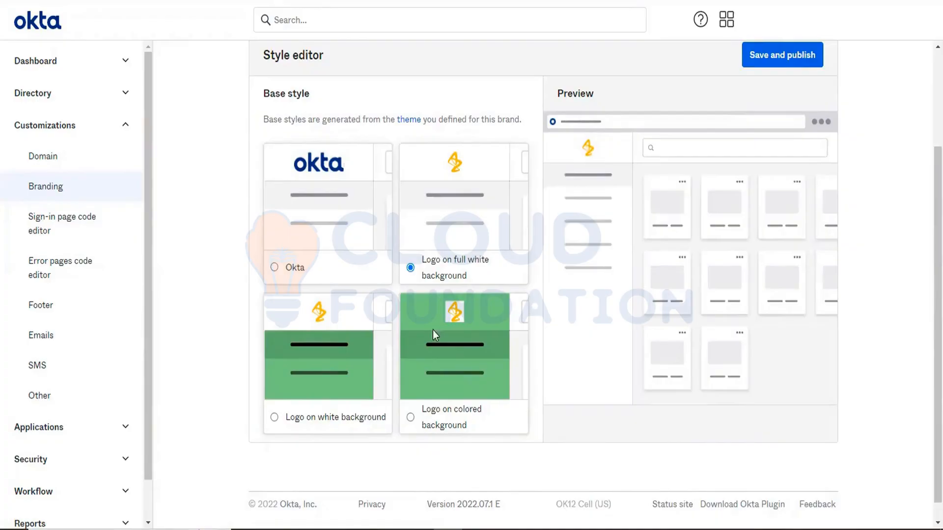
{"action": "left_click", "coordinate": [305, 348]}
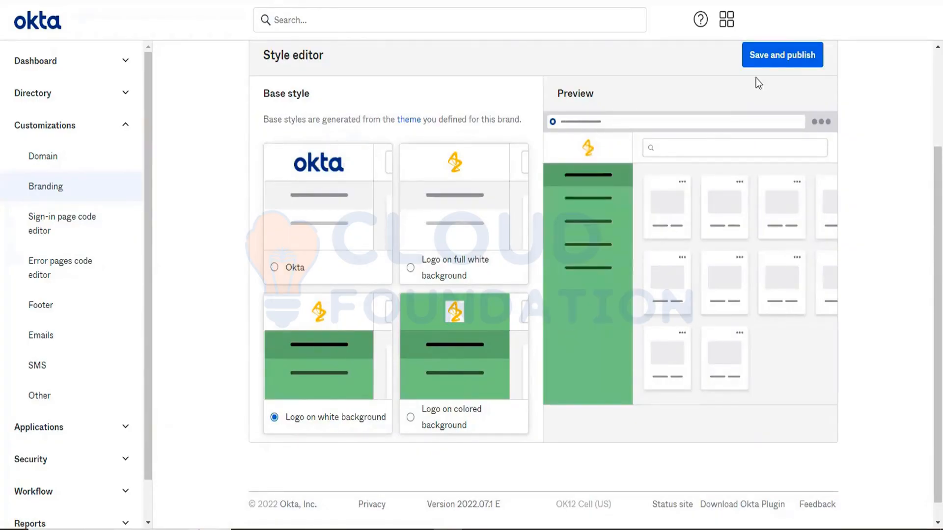
{"action": "left_click", "coordinate": [765, 59]}
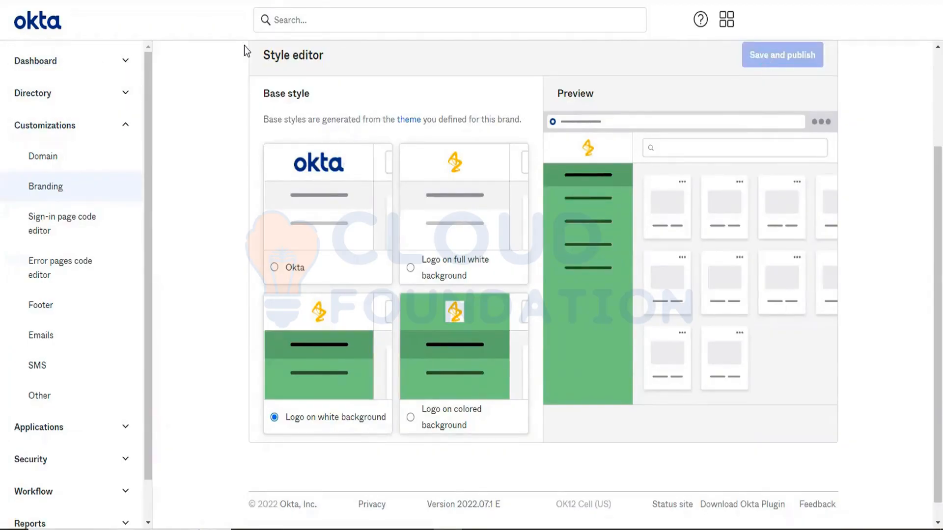
Compare the Image and Solid background styles for the Okta-hosted Error Pages, keep Image background and publish it.
{"action": "left_click", "coordinate": [51, 196]}
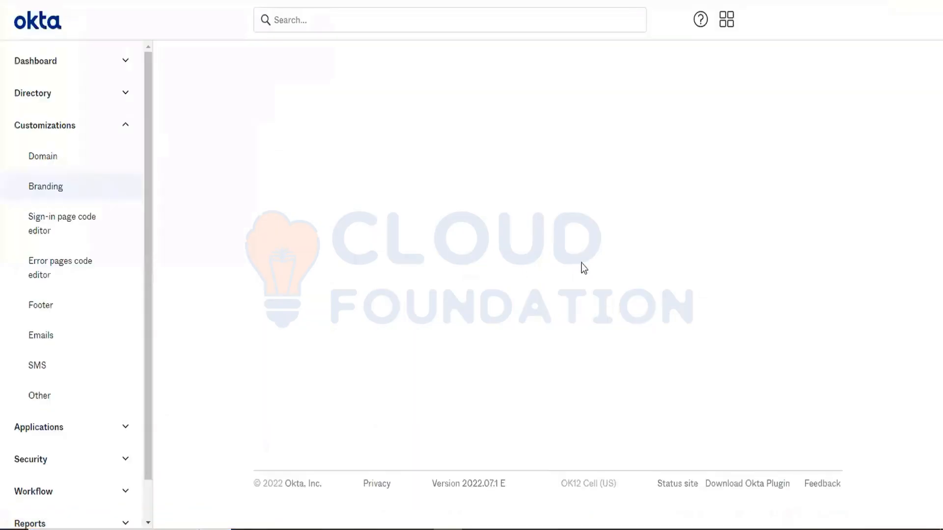
{"action": "scroll", "coordinate": [584, 217], "scroll_direction": "down", "scroll_amount": 2}
{"action": "scroll", "coordinate": [658, 246], "scroll_direction": "down", "scroll_amount": 1}
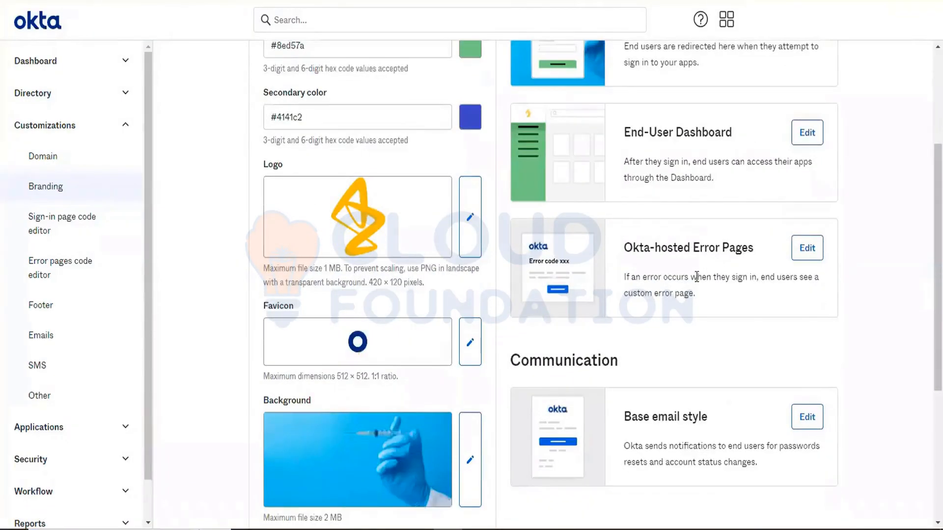
{"action": "left_click", "coordinate": [805, 251]}
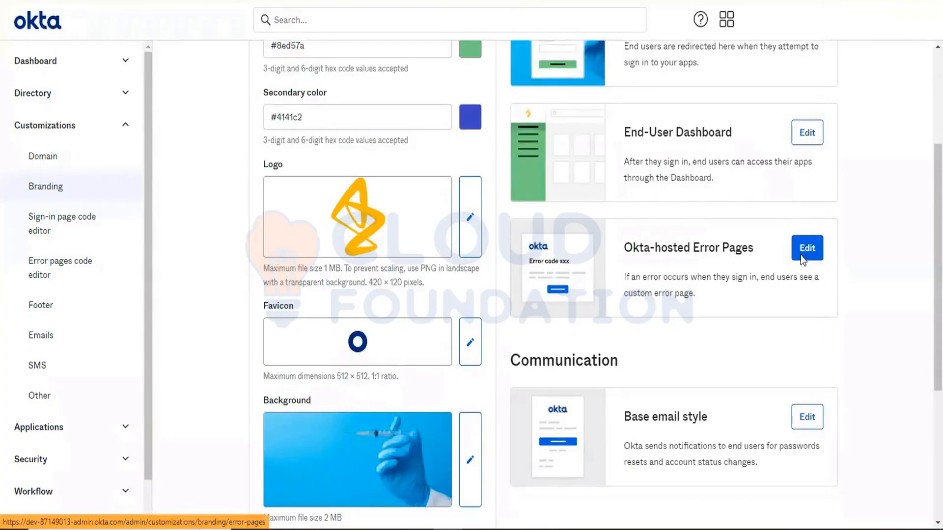
{"action": "scroll", "coordinate": [489, 416], "scroll_direction": "down", "scroll_amount": 2}
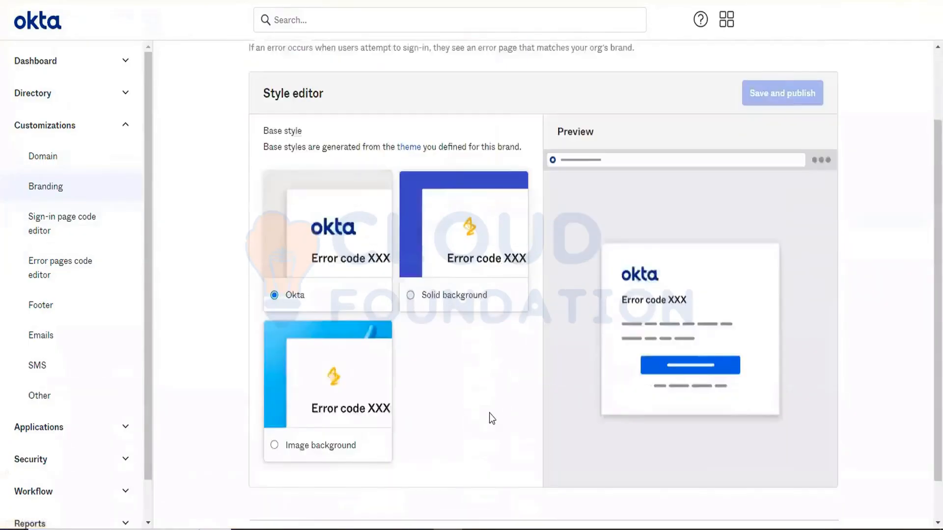
{"action": "left_click", "coordinate": [332, 403]}
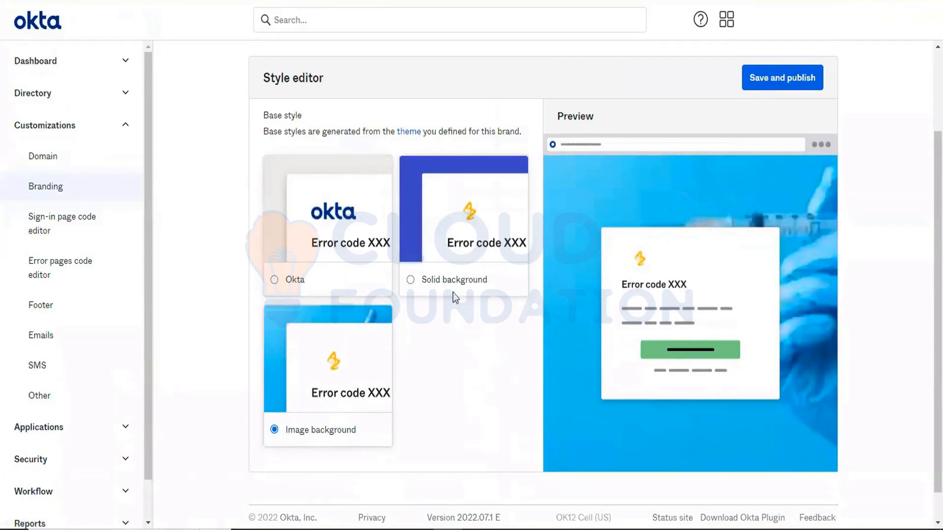
{"action": "left_click", "coordinate": [438, 249]}
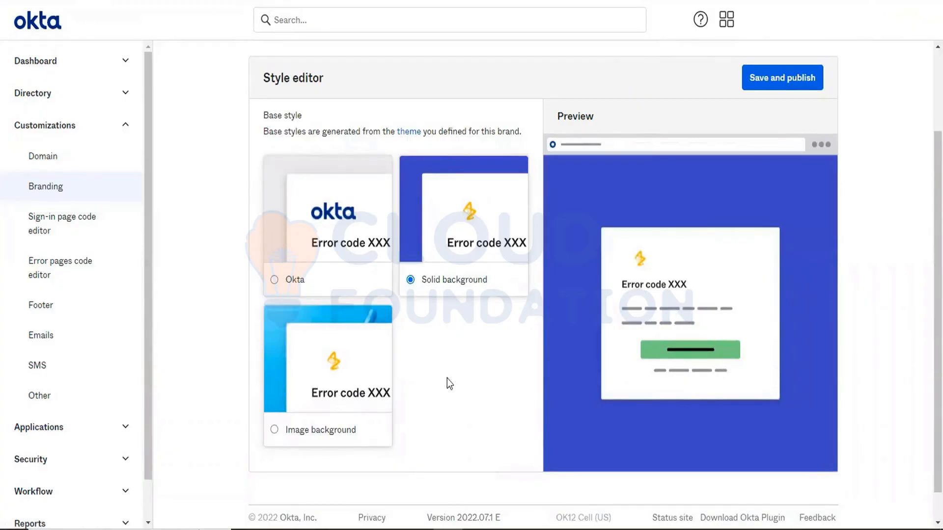
{"action": "left_click", "coordinate": [358, 387]}
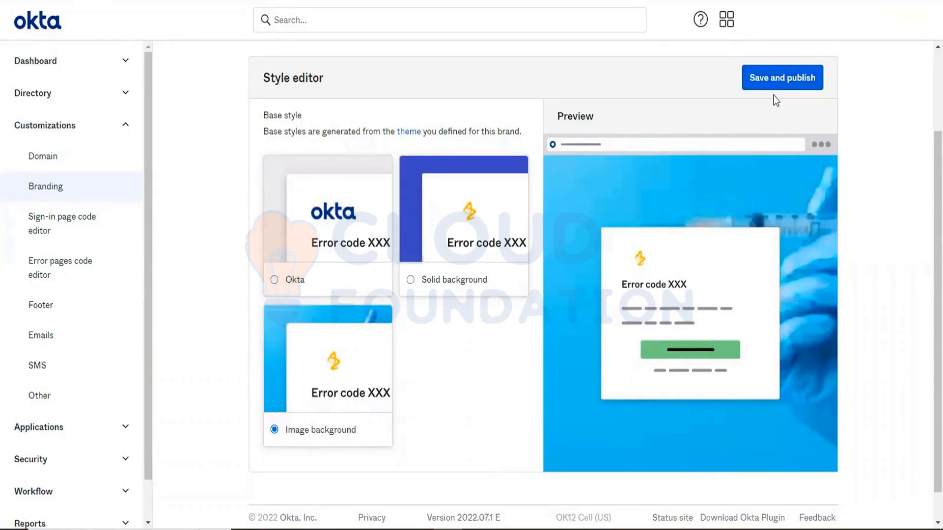
{"action": "left_click", "coordinate": [766, 77]}
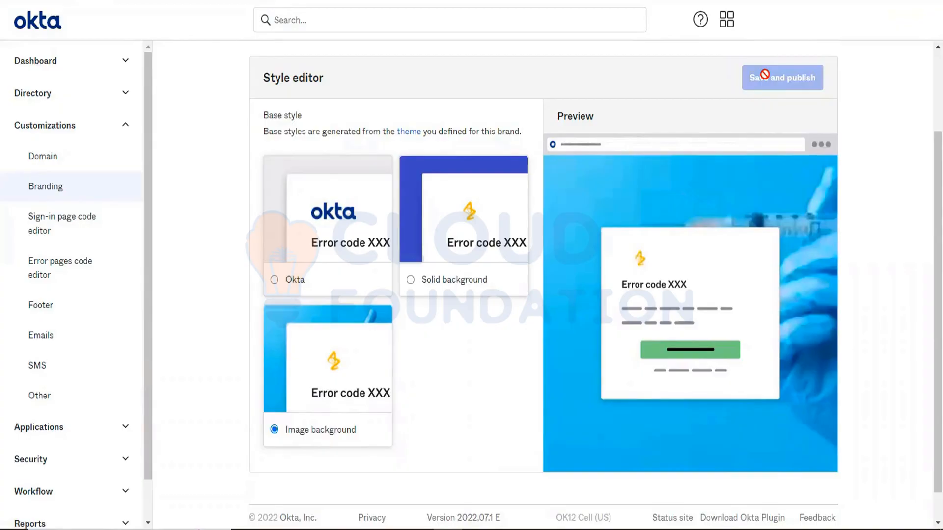
Set the base email style in the branding settings to Solid background and publish it.
{"action": "left_click", "coordinate": [82, 192]}
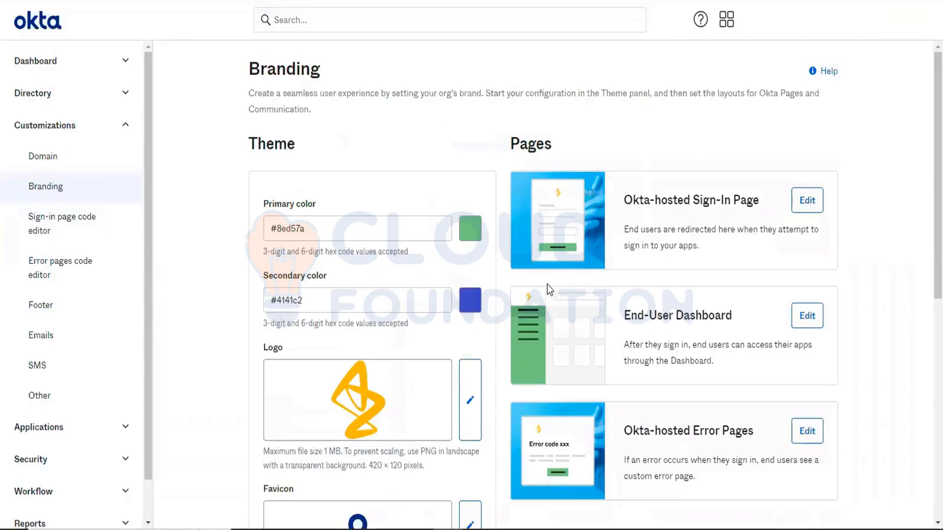
{"action": "scroll", "coordinate": [789, 382], "scroll_direction": "down", "scroll_amount": 8}
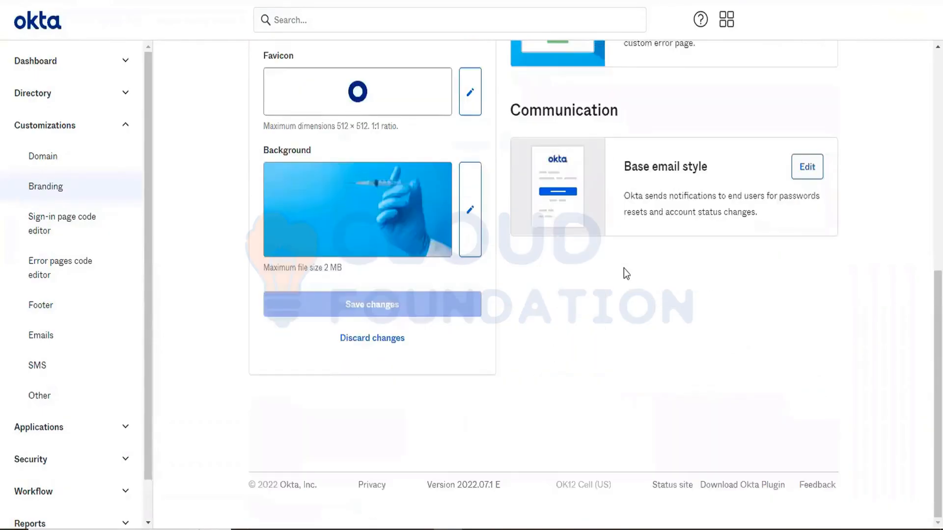
{"action": "scroll", "coordinate": [624, 268], "scroll_direction": "up", "scroll_amount": 1}
{"action": "scroll", "coordinate": [624, 268], "scroll_direction": "up", "scroll_amount": 1}
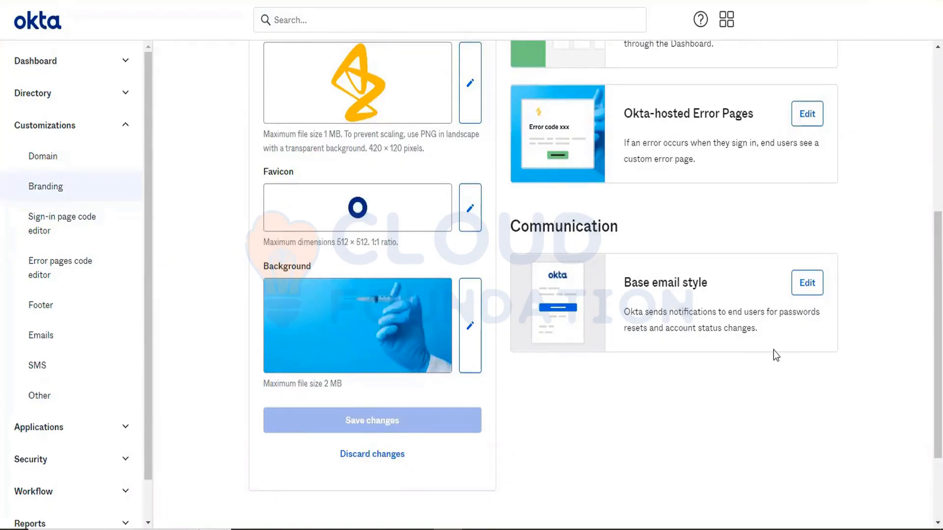
{"action": "left_click", "coordinate": [807, 289]}
{"action": "scroll", "coordinate": [509, 385], "scroll_direction": "down", "scroll_amount": 5}
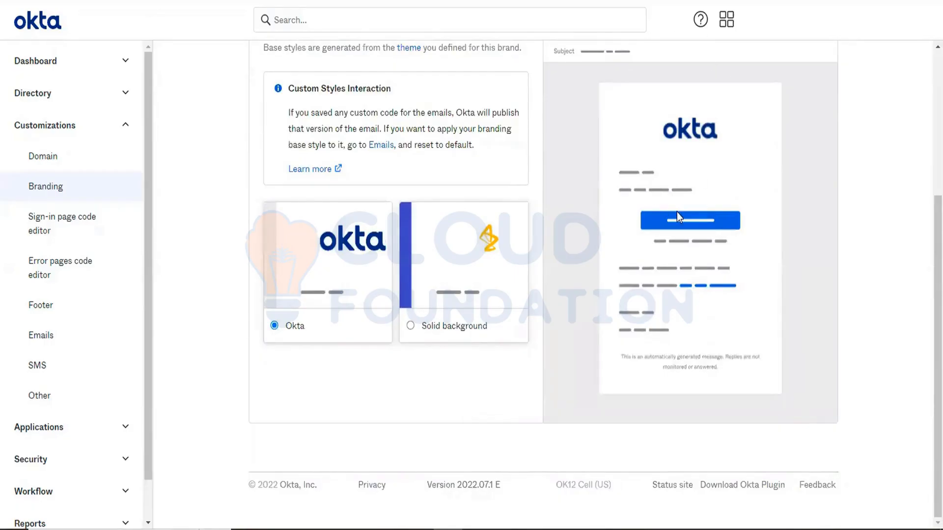
{"action": "left_click", "coordinate": [435, 310]}
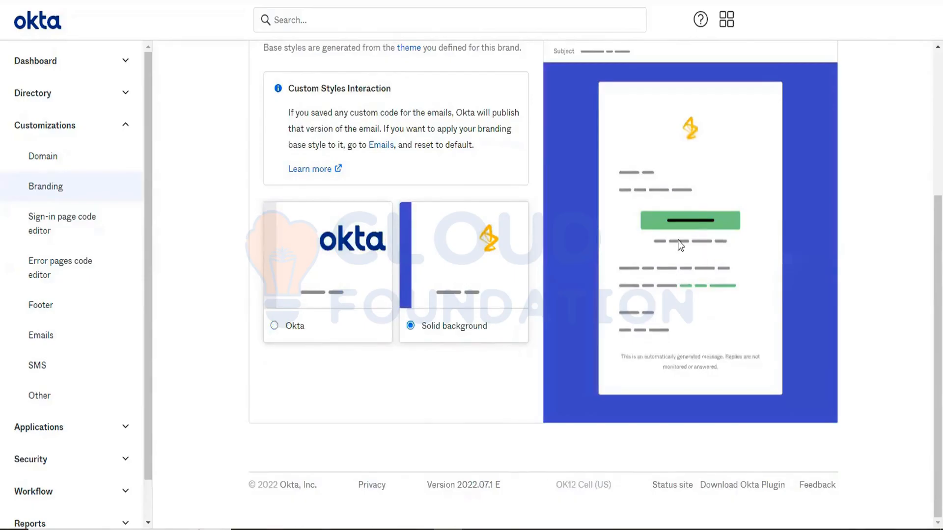
{"action": "scroll", "coordinate": [703, 284], "scroll_direction": "up", "scroll_amount": 2}
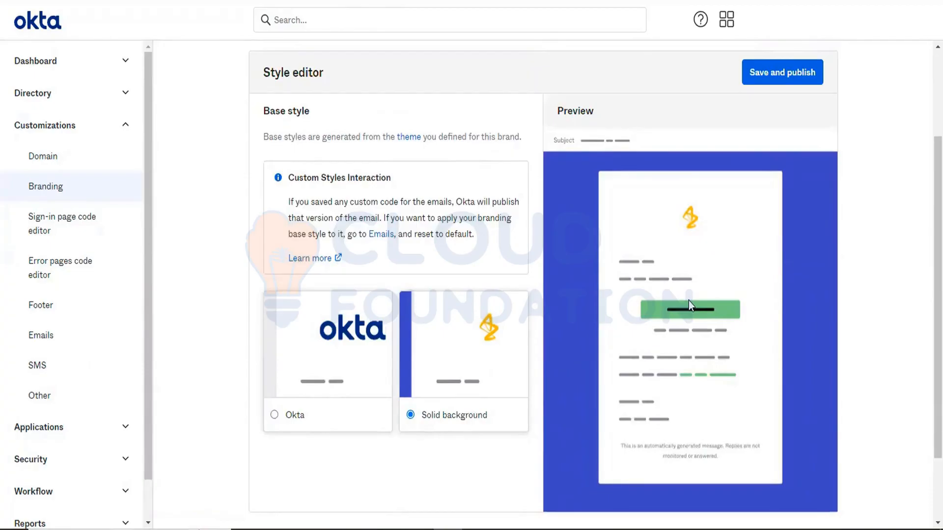
{"action": "scroll", "coordinate": [689, 300], "scroll_direction": "up", "scroll_amount": 1}
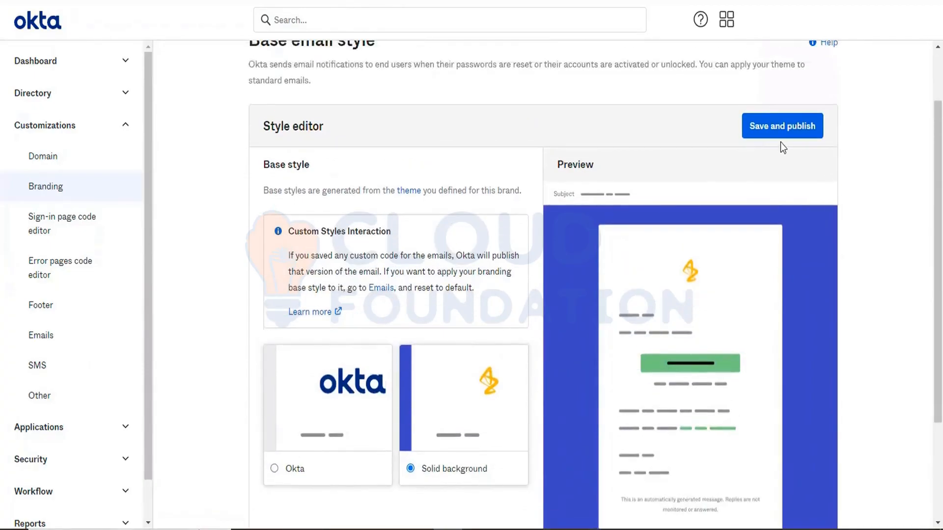
{"action": "left_click", "coordinate": [774, 129]}
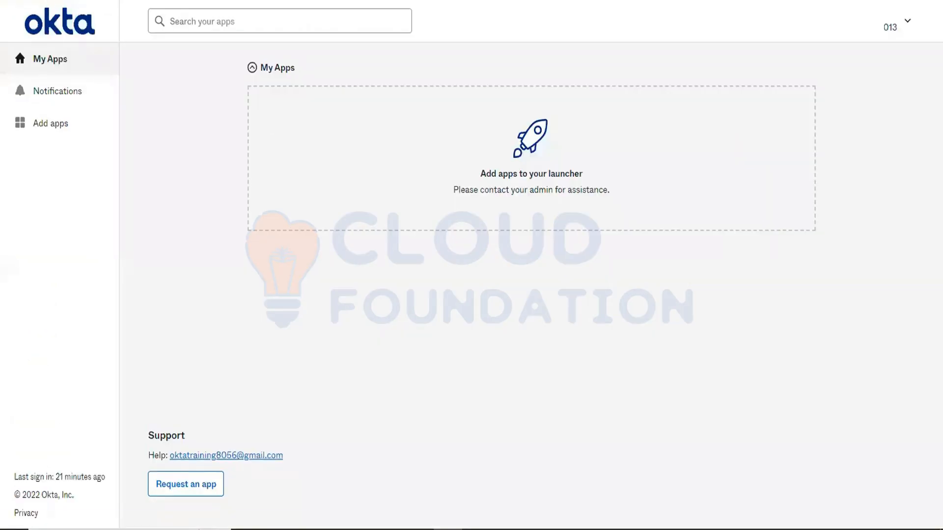
Refresh the end-user dashboard to check its branding and sign out to view the customized sign-in page.
{"action": "left_click", "coordinate": [62, 22]}
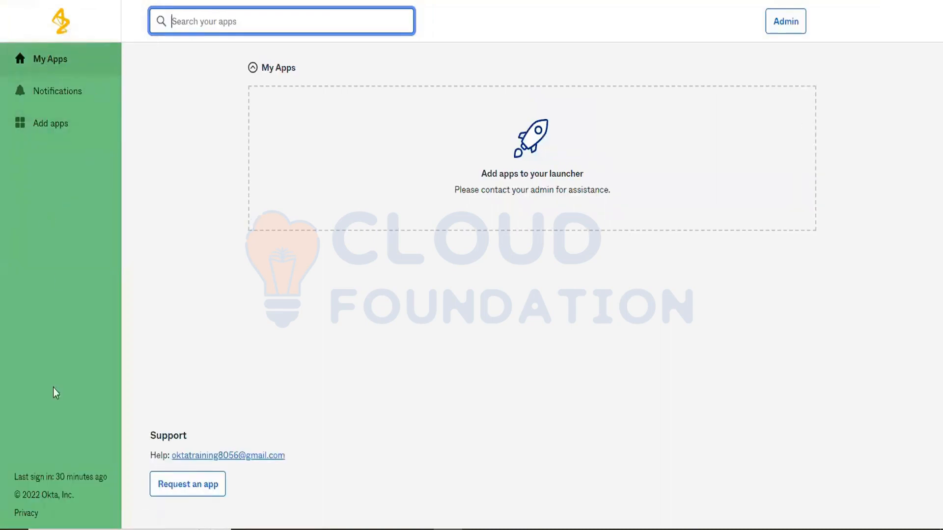
{"action": "left_click", "coordinate": [781, 27]}
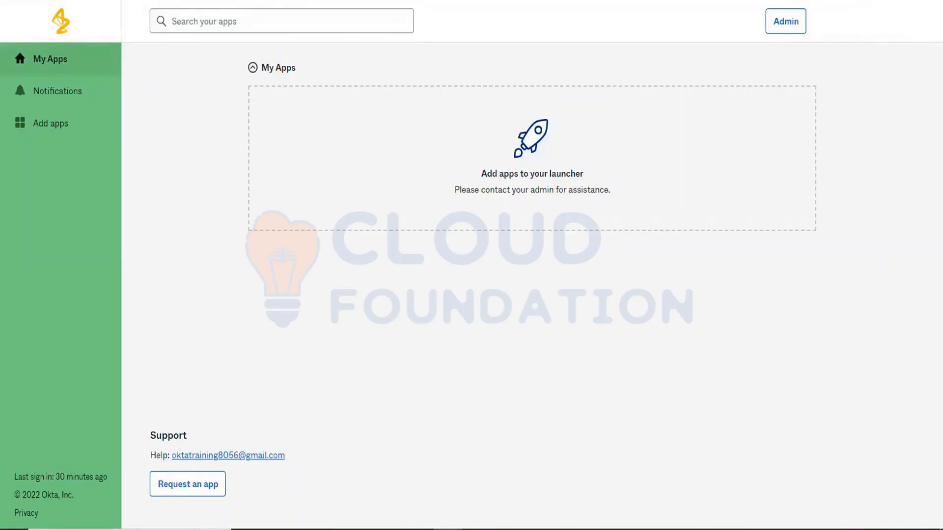
{"action": "left_click", "coordinate": [861, 22]}
{"action": "left_click", "coordinate": [800, 161]}
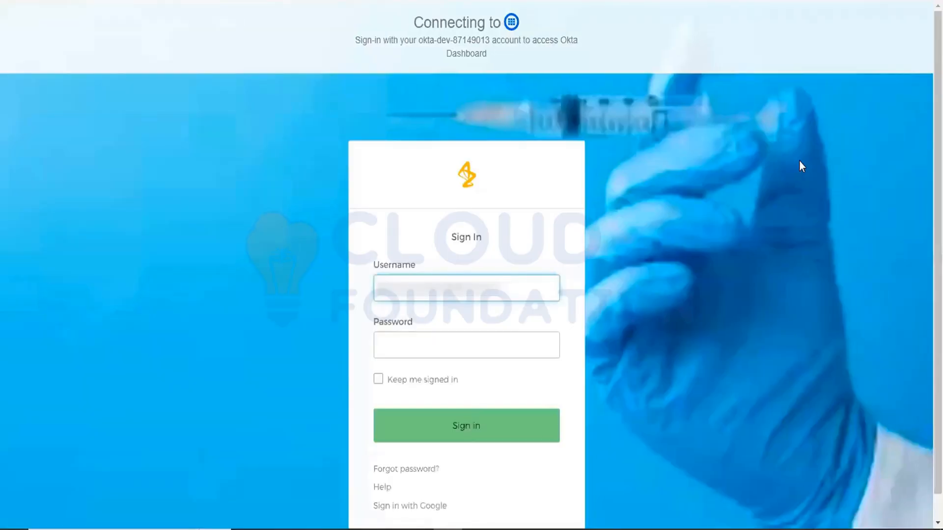
Examine the username and password labels and the Google sign-in link on the customized sign-in page.
{"action": "scroll", "coordinate": [639, 366], "scroll_direction": "down", "scroll_amount": 1}
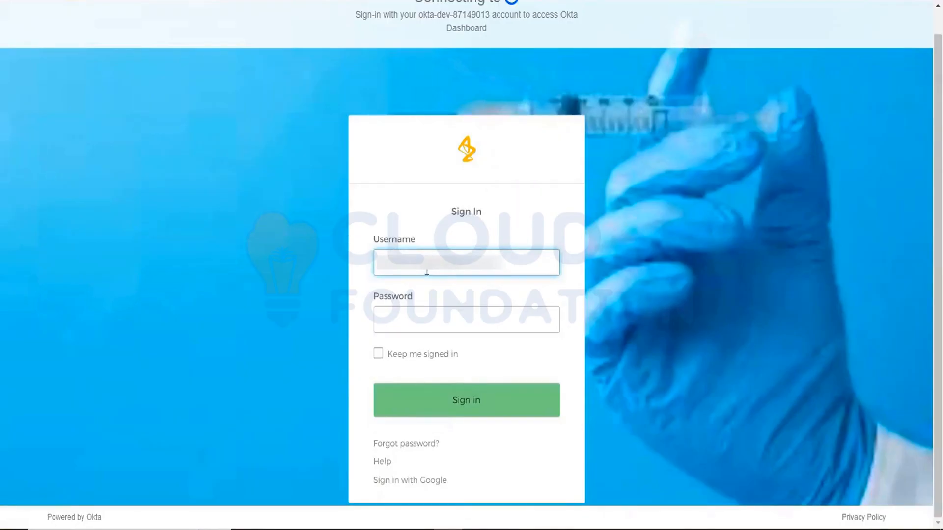
{"action": "double_click", "coordinate": [389, 242]}
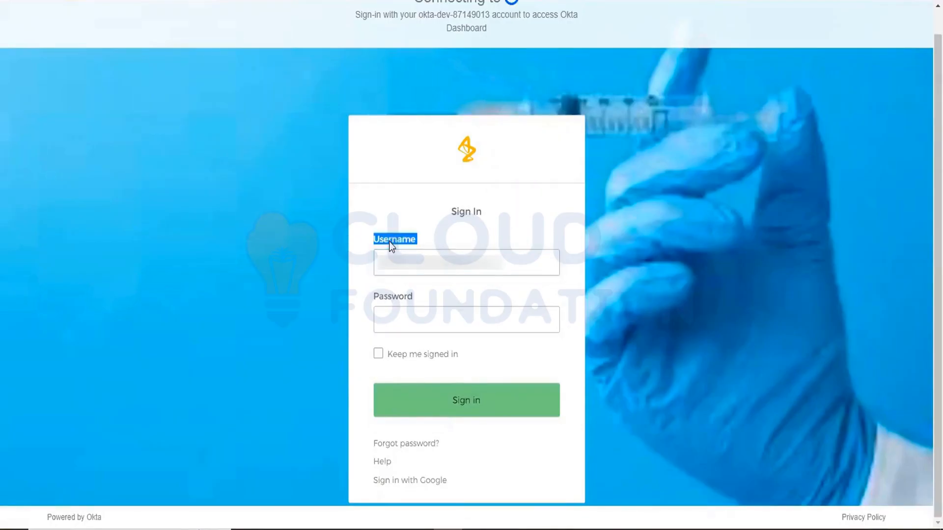
{"action": "double_click", "coordinate": [389, 296]}
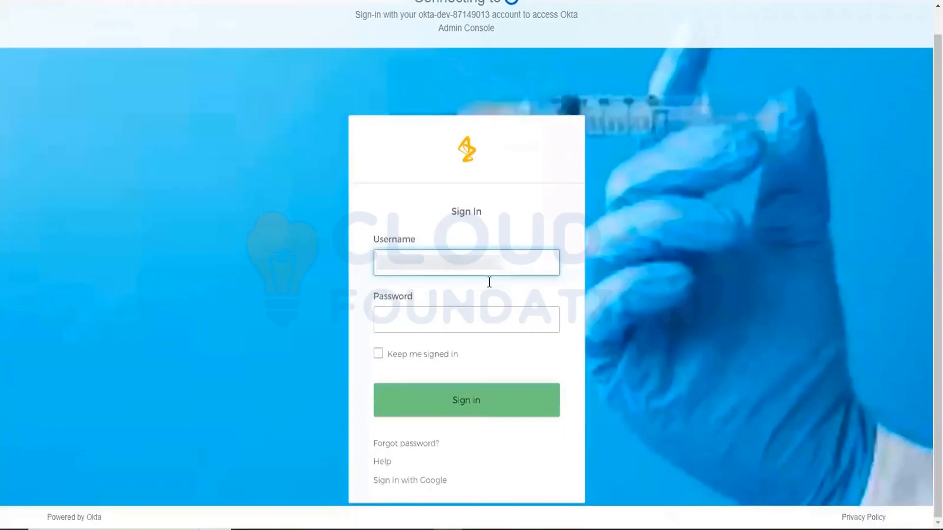
{"action": "left_click", "coordinate": [397, 486]}
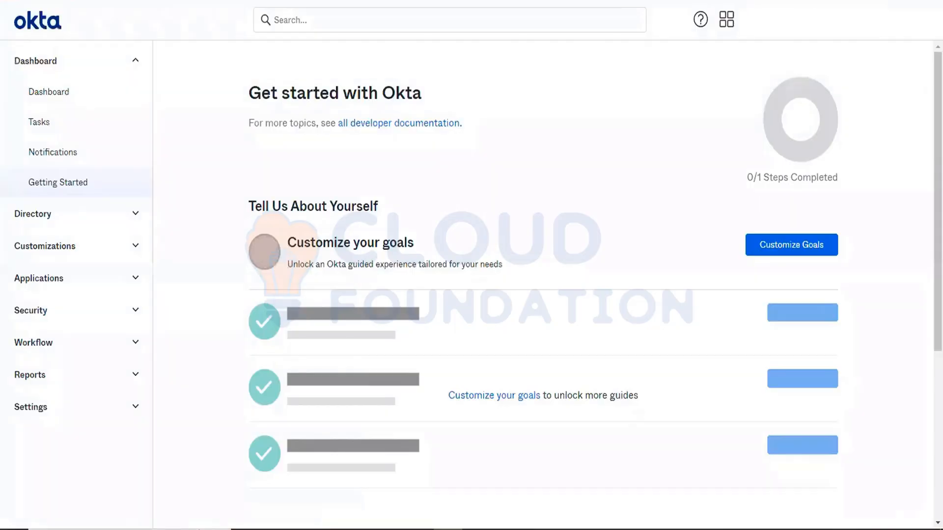
Open the sign-in page code editor in the customization settings and make the Sign-In Page section editable.
{"action": "left_click", "coordinate": [54, 246]}
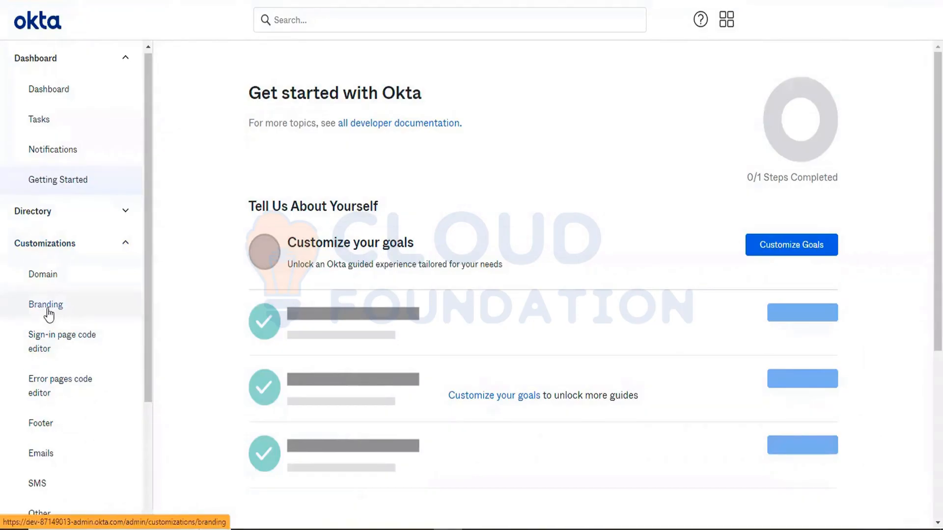
{"action": "left_click", "coordinate": [59, 347]}
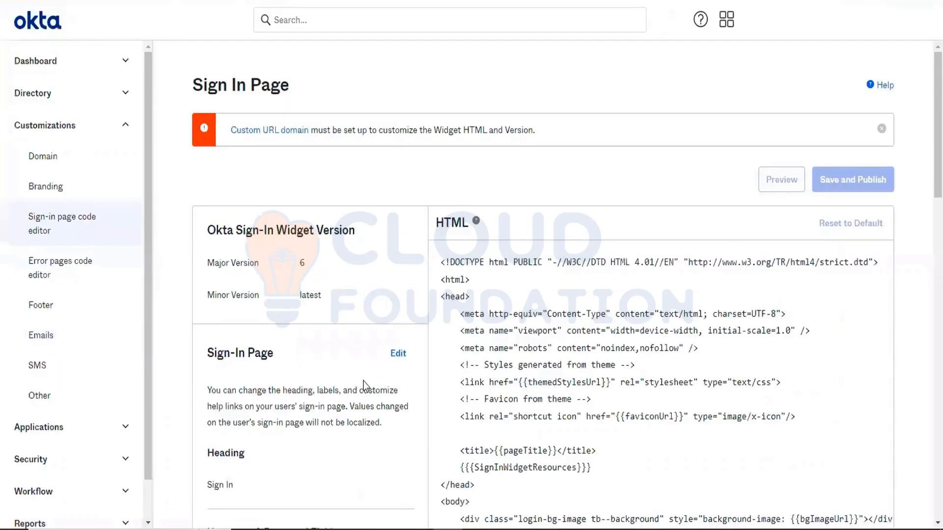
{"action": "scroll", "coordinate": [366, 386], "scroll_direction": "down", "scroll_amount": 3}
{"action": "scroll", "coordinate": [366, 387], "scroll_direction": "down", "scroll_amount": 5}
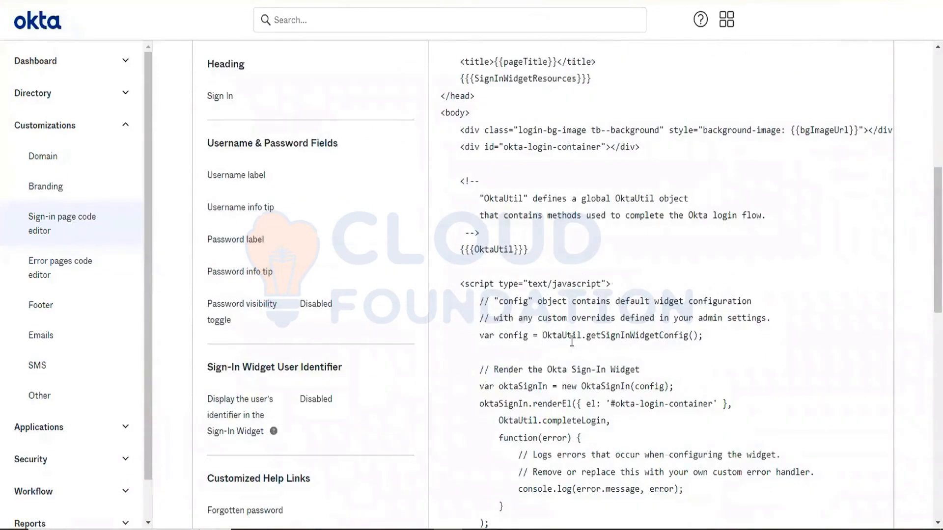
{"action": "scroll", "coordinate": [571, 350], "scroll_direction": "down", "scroll_amount": 5}
{"action": "scroll", "coordinate": [572, 341], "scroll_direction": "up", "scroll_amount": 10}
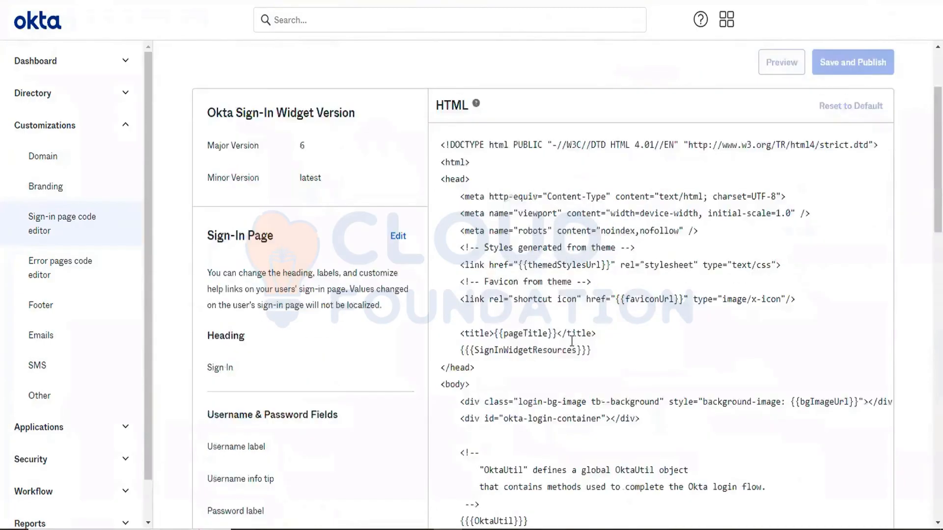
{"action": "scroll", "coordinate": [495, 422], "scroll_direction": "down", "scroll_amount": 2}
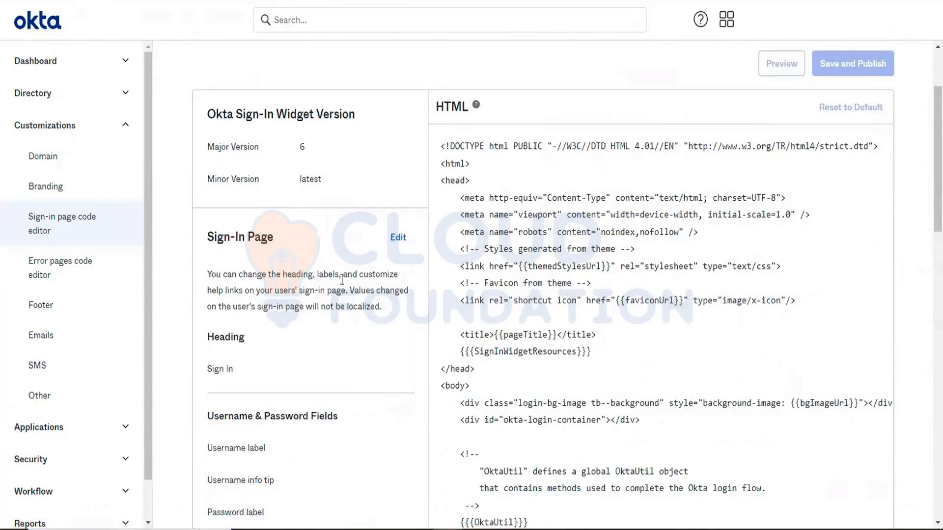
{"action": "scroll", "coordinate": [342, 279], "scroll_direction": "down", "scroll_amount": 2}
{"action": "scroll", "coordinate": [339, 224], "scroll_direction": "up", "scroll_amount": 2}
{"action": "left_click", "coordinate": [397, 236]}
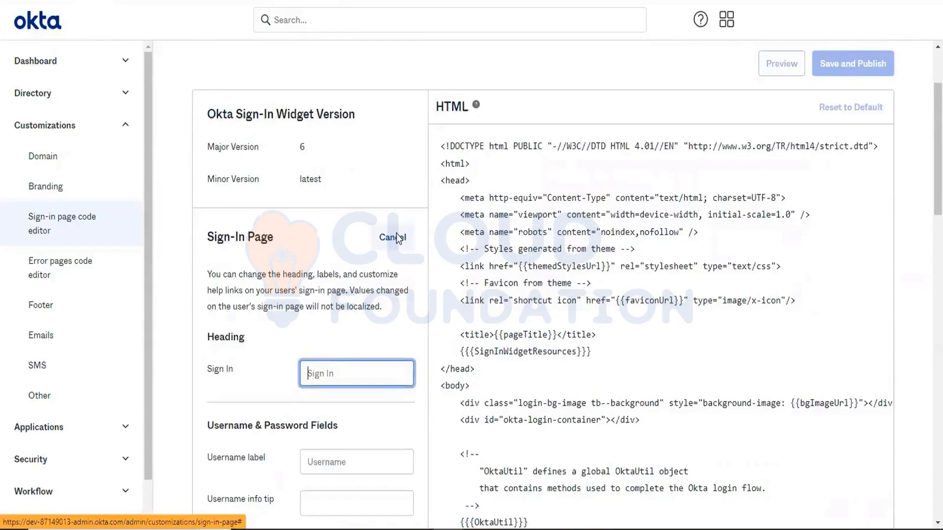
{"action": "scroll", "coordinate": [376, 322], "scroll_direction": "down", "scroll_amount": 2}
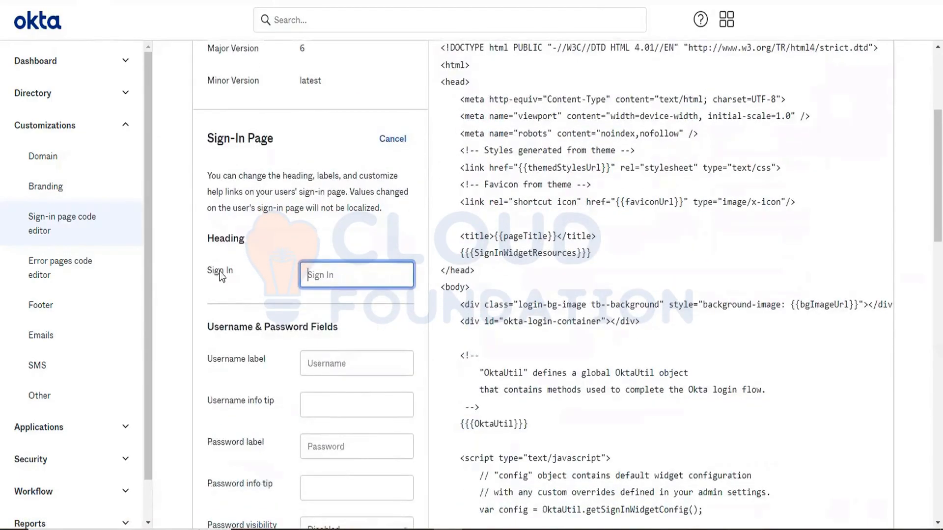
Open the end-user dashboard URL in an incognito browser window and check the heading on its sign-in form.
{"action": "left_click", "coordinate": [737, 20]}
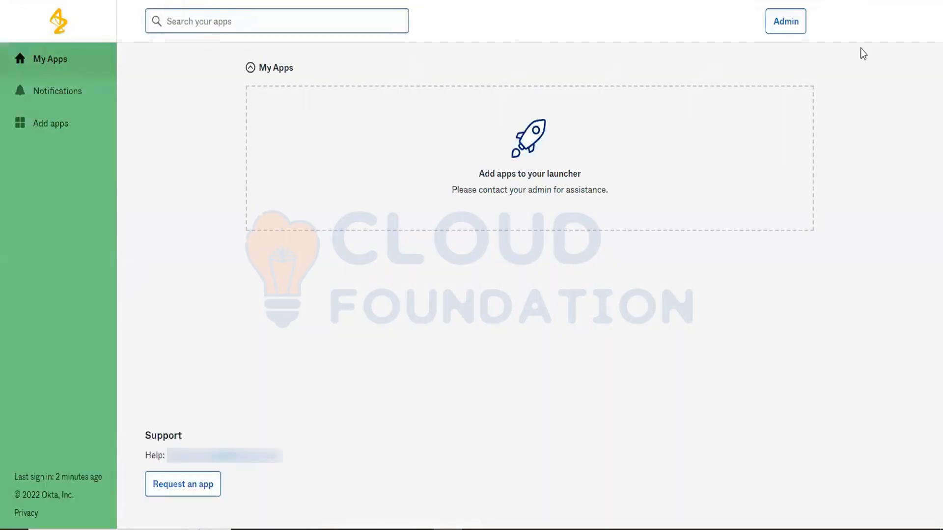
{"action": "left_click", "coordinate": [786, 21]}
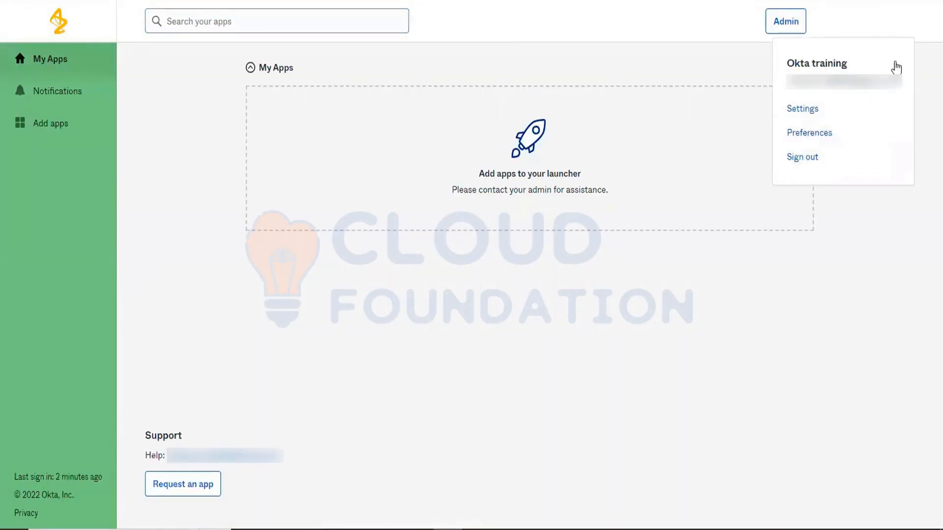
{"action": "left_click", "coordinate": [934, 1]}
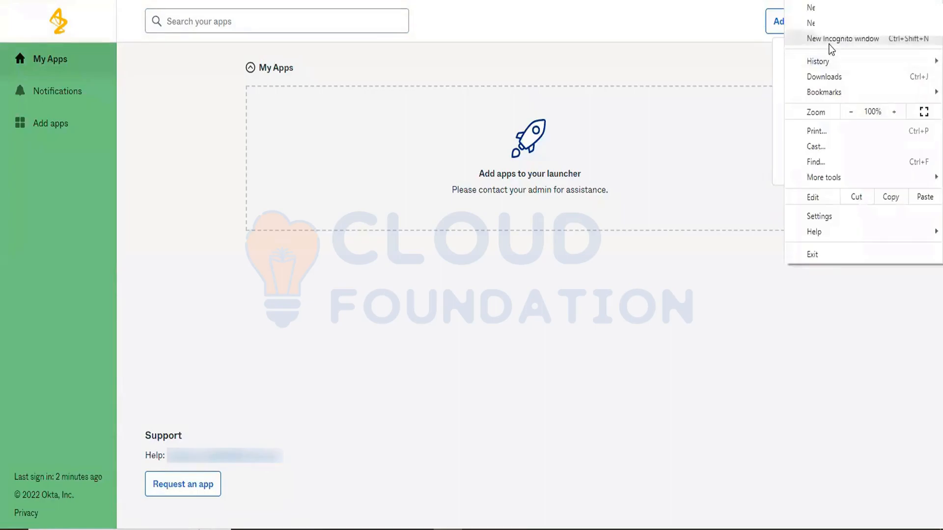
{"action": "left_click", "coordinate": [830, 42]}
{"action": "type", "text": "https://dev-87149013.okta.com/app/UserHome?fromAdmin=true"}
{"action": "key", "text": "Return"}
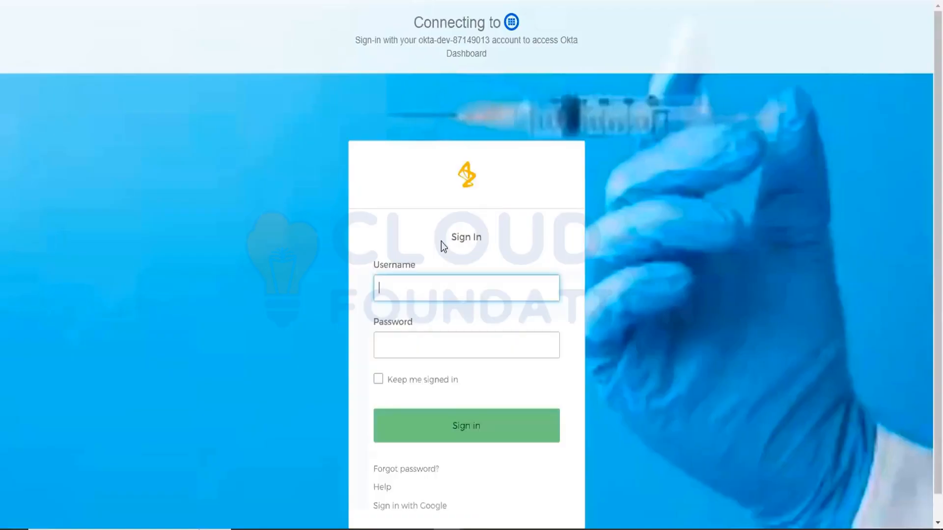
{"action": "left_click_drag", "start_coordinate": [451, 238], "coordinate": [500, 240]}
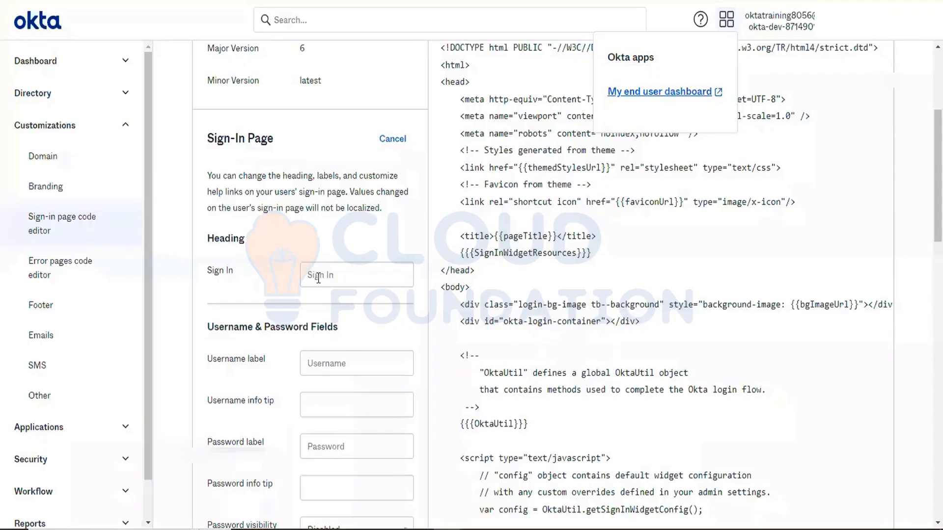
Set the sign-in page heading to CTS OKTA.
{"action": "left_click", "coordinate": [323, 278]}
{"action": "type", "text": "Ok"}
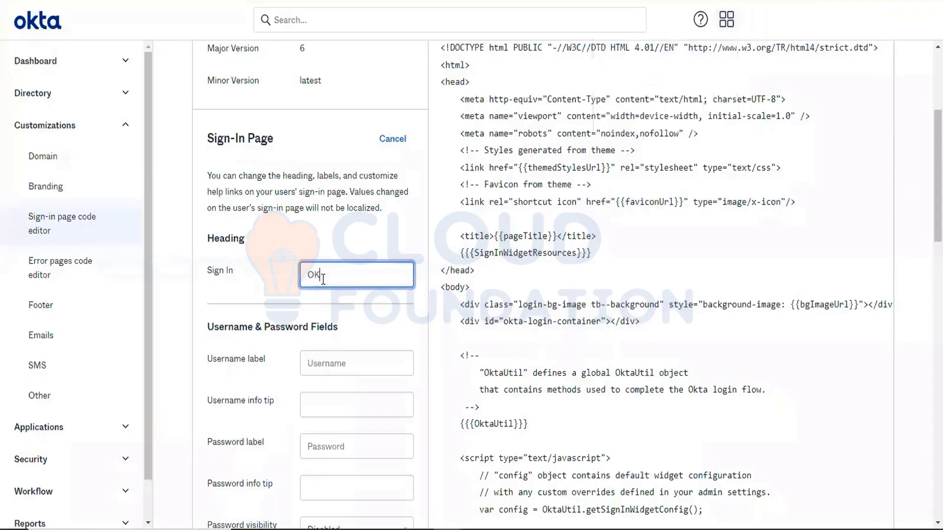
{"action": "key", "text": "BackSpace"}
{"action": "key", "text": "BackSpace"}
{"action": "type", "text": "CTS OKTA"}
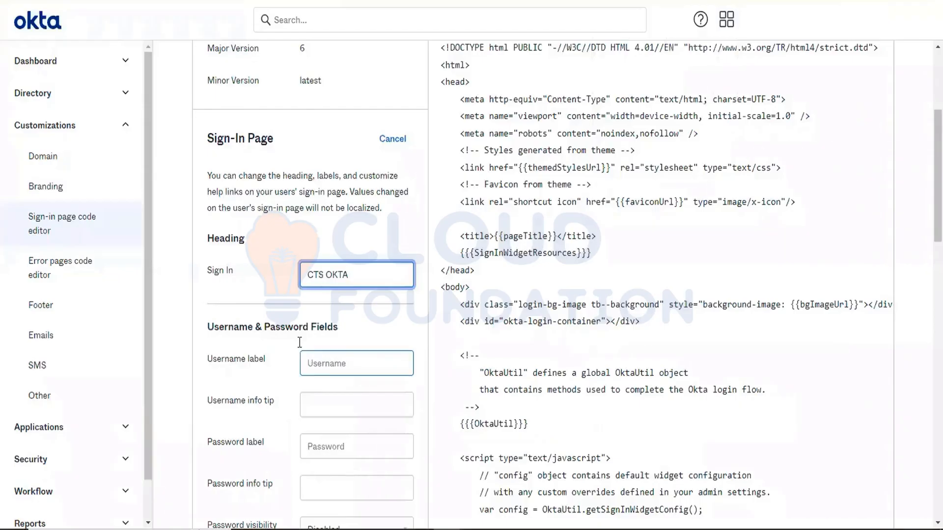
Compare the label fields with the live sign-in form, set the username label to HR ID and fill in the username info tip.
{"action": "scroll", "coordinate": [299, 342], "scroll_direction": "down", "scroll_amount": 3}
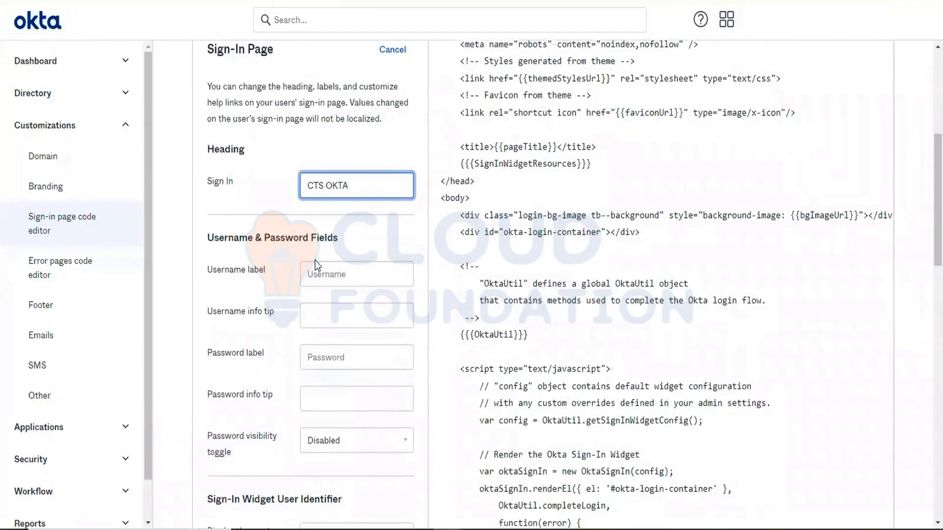
{"action": "scroll", "coordinate": [315, 262], "scroll_direction": "down", "scroll_amount": 2}
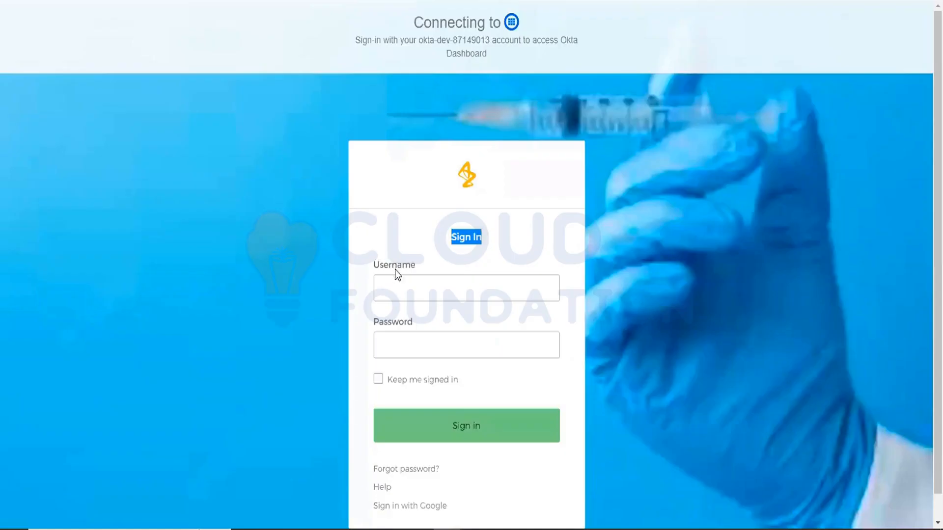
{"action": "left_click", "coordinate": [391, 326]}
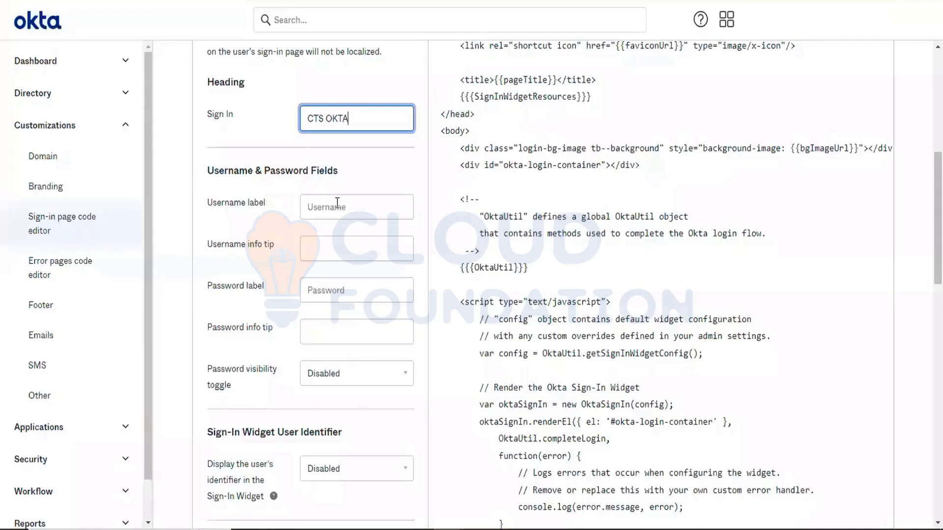
{"action": "left_click", "coordinate": [336, 206]}
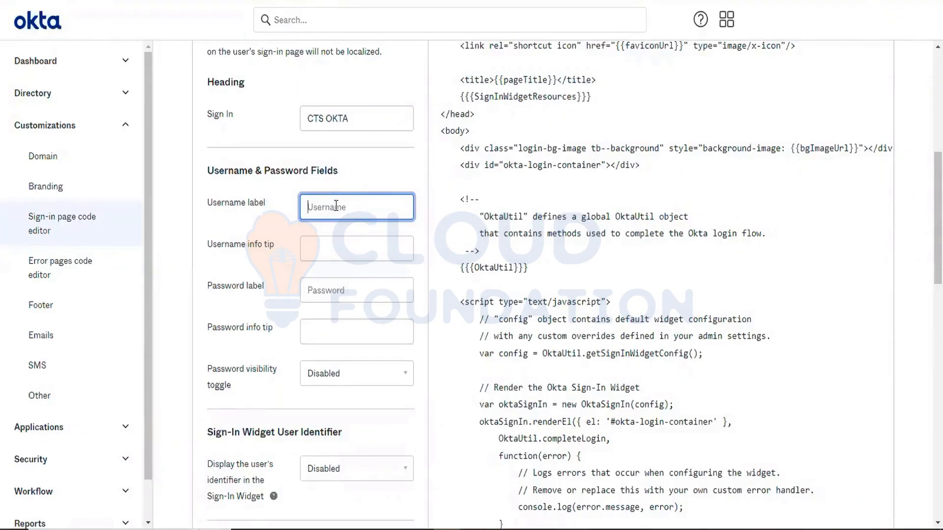
{"action": "type", "text": "HR ID"}
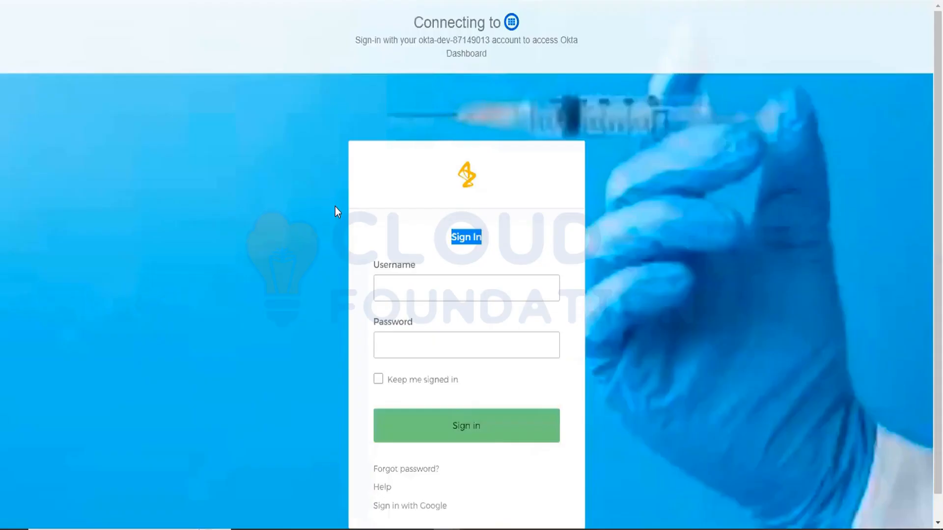
{"action": "left_click", "coordinate": [395, 268]}
{"action": "double_click", "coordinate": [395, 268]}
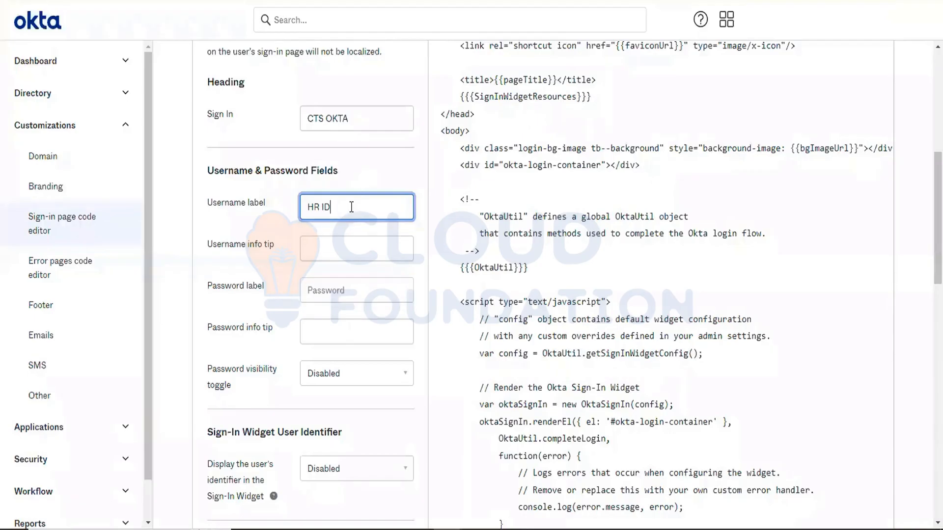
{"action": "left_click", "coordinate": [320, 247]}
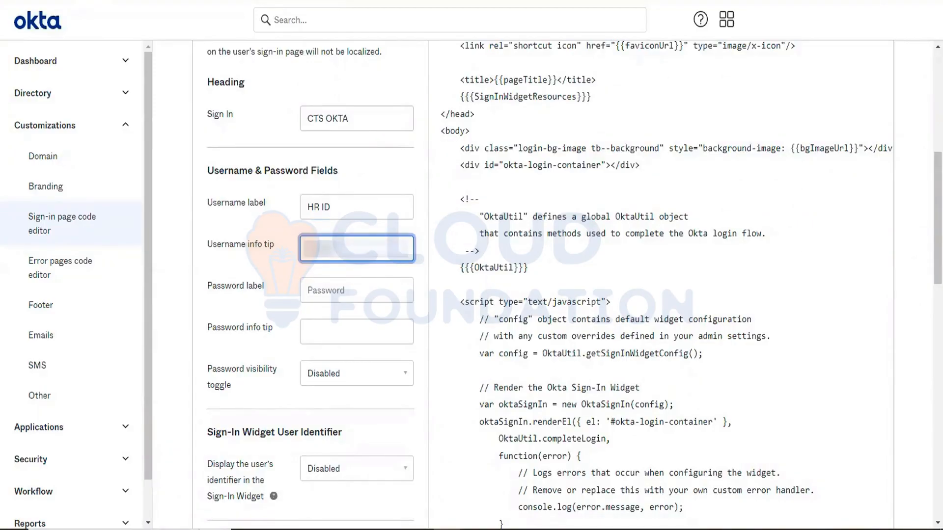
Set the password label to Password and the password info tip to Enter your Windows ID.
{"action": "left_click", "coordinate": [348, 288]}
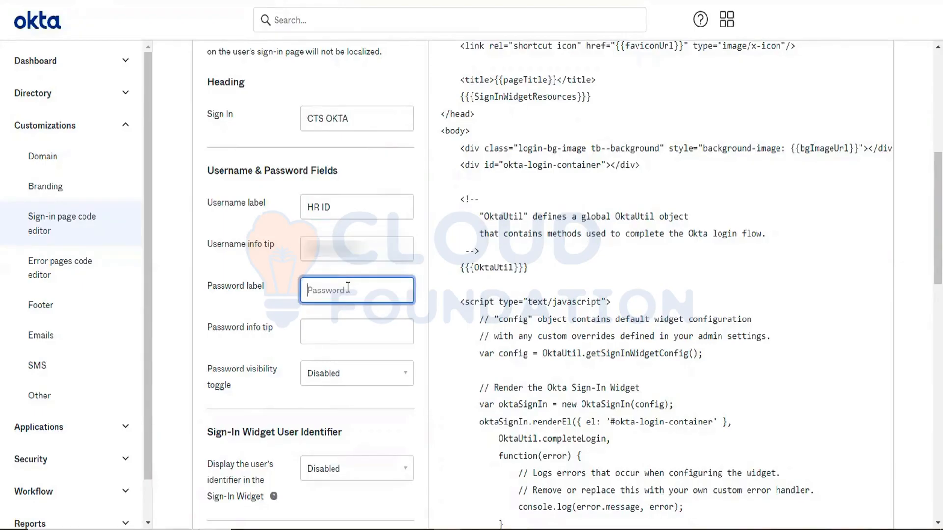
{"action": "type", "text": "Password"}
{"action": "left_click", "coordinate": [343, 330]}
{"action": "type", "text": "Enmd"}
{"action": "key", "text": "BackSpace"}
{"action": "key", "text": "BackSpace"}
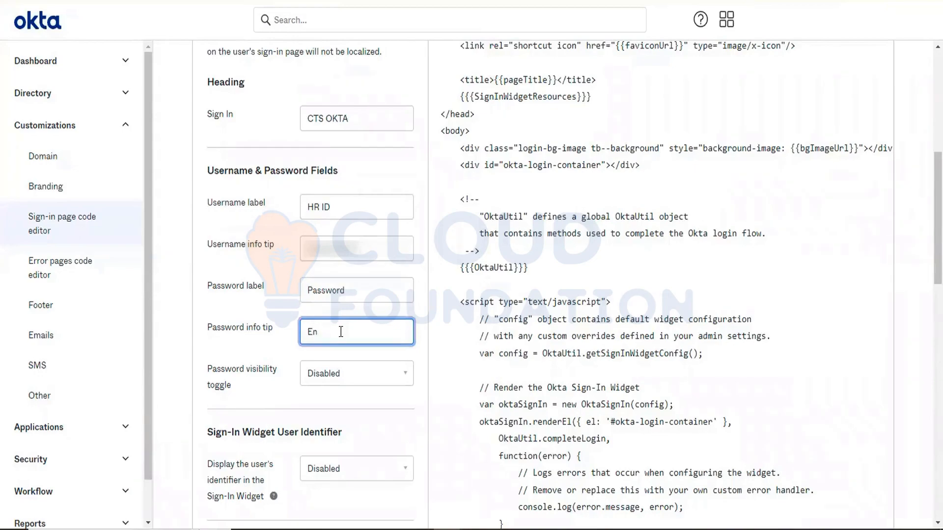
{"action": "type", "text": "ter your Windows ID"}
Set the password visibility toggle to Enabled.
{"action": "left_click", "coordinate": [376, 384]}
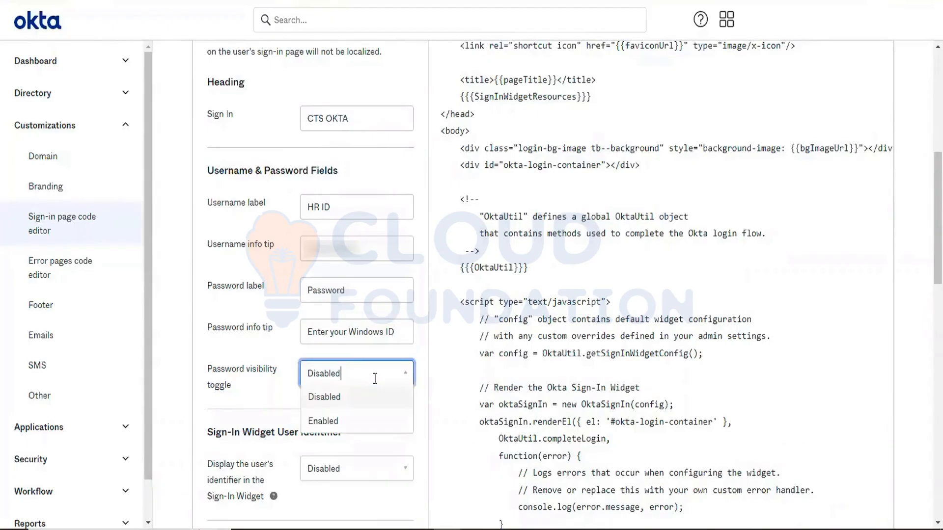
{"action": "left_click", "coordinate": [317, 422]}
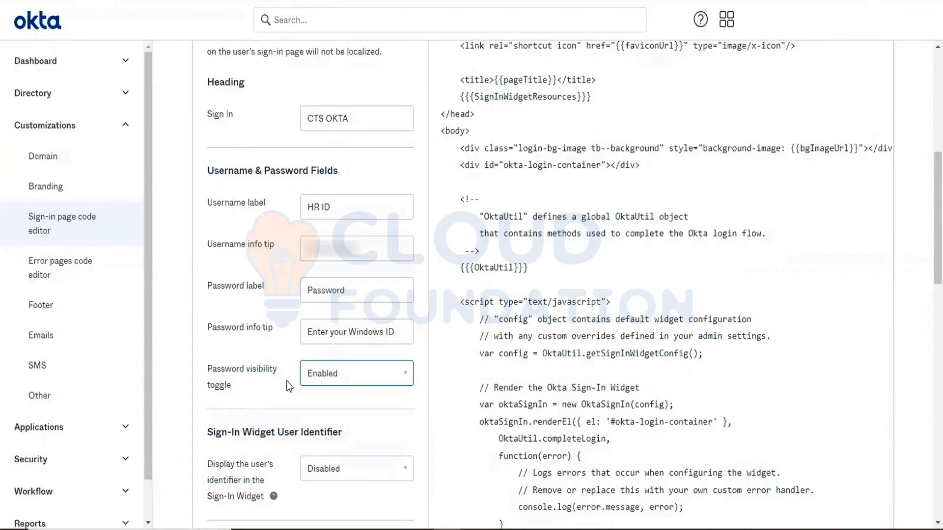
{"action": "scroll", "coordinate": [309, 386], "scroll_direction": "down", "scroll_amount": 3}
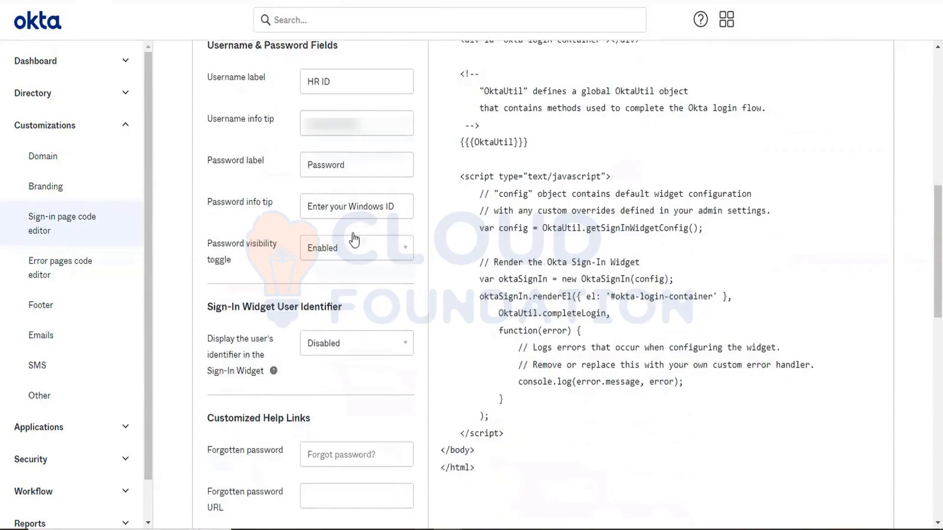
{"action": "left_click", "coordinate": [353, 260]}
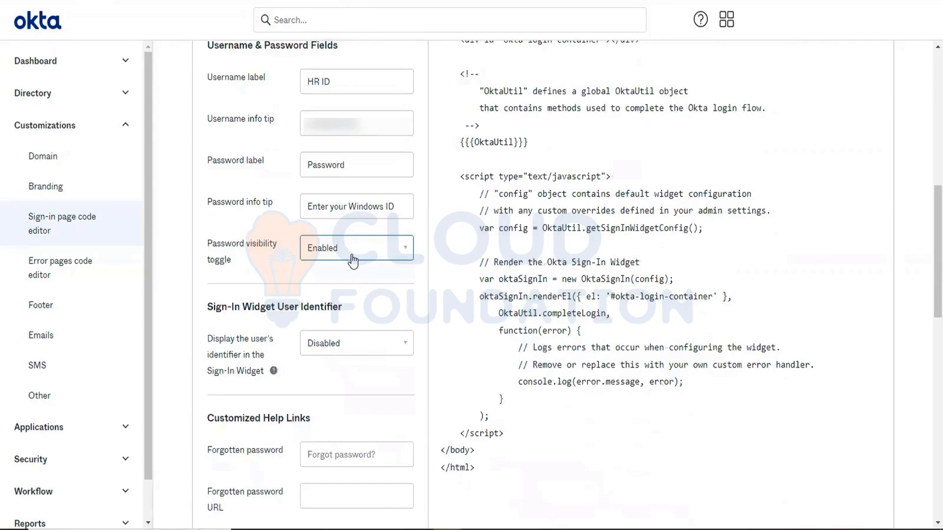
Review the remaining sign-in page fields and save the customized heading, labels, info tips and password toggle.
{"action": "scroll", "coordinate": [368, 305], "scroll_direction": "up", "scroll_amount": 4}
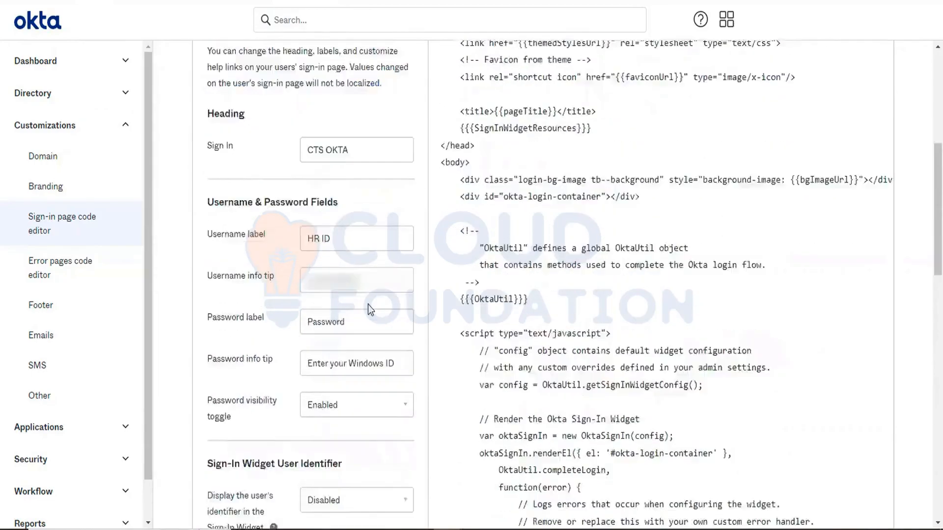
{"action": "scroll", "coordinate": [367, 304], "scroll_direction": "down", "scroll_amount": 6}
{"action": "scroll", "coordinate": [367, 304], "scroll_direction": "down", "scroll_amount": 3}
{"action": "left_click", "coordinate": [369, 303]}
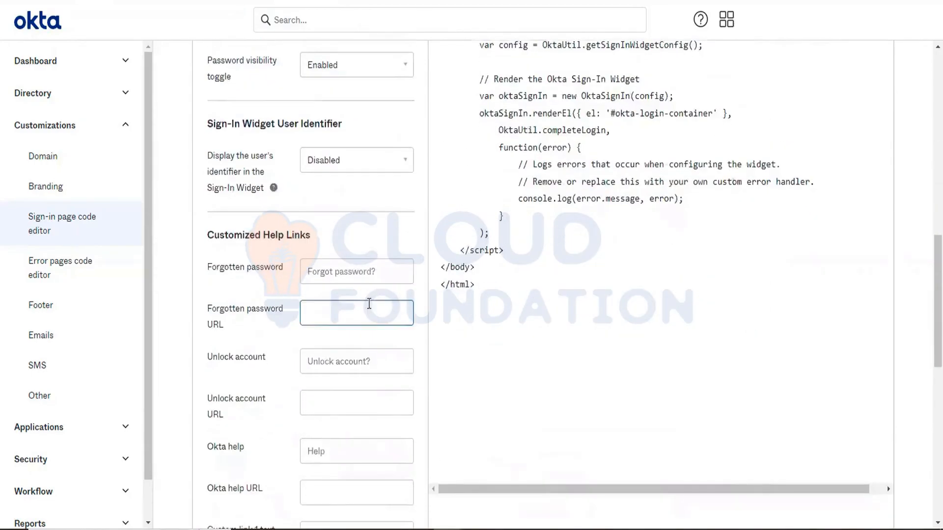
{"action": "scroll", "coordinate": [369, 304], "scroll_direction": "down", "scroll_amount": 1}
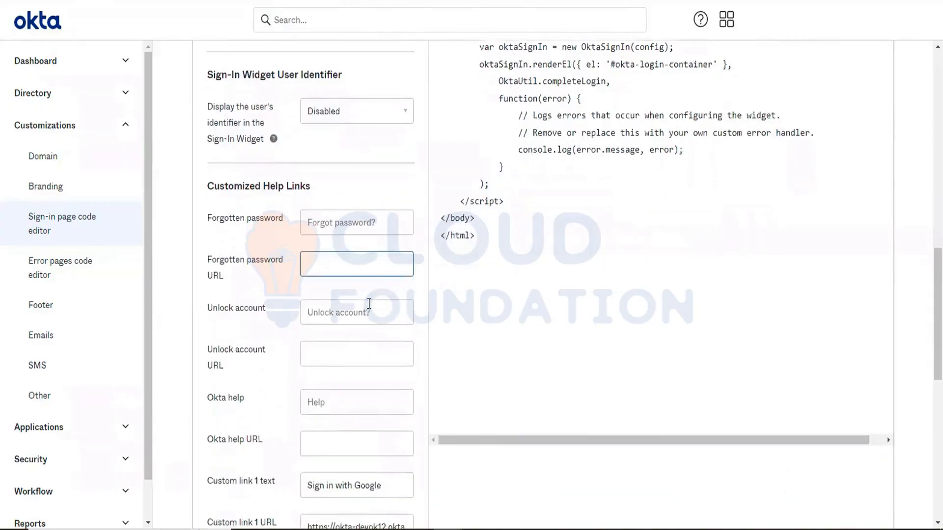
{"action": "left_click", "coordinate": [375, 308]}
{"action": "scroll", "coordinate": [369, 304], "scroll_direction": "down", "scroll_amount": 10}
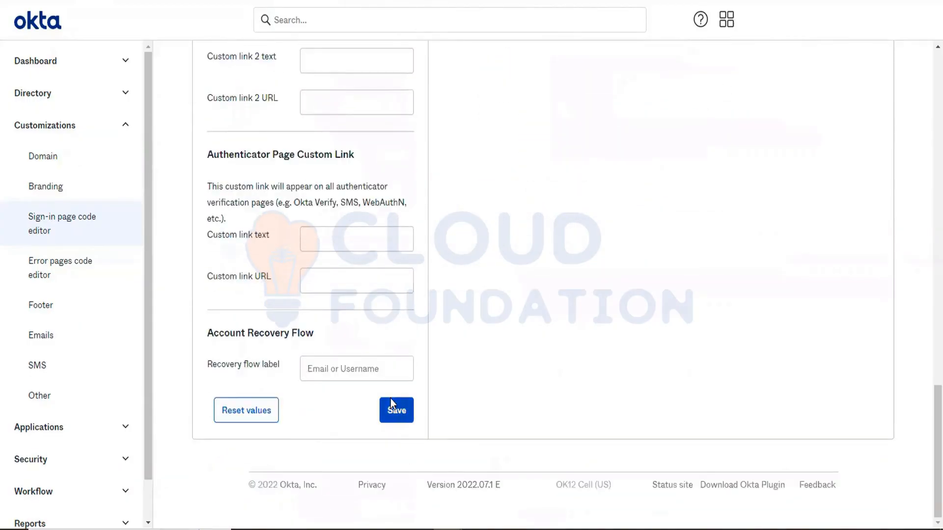
{"action": "left_click", "coordinate": [391, 408]}
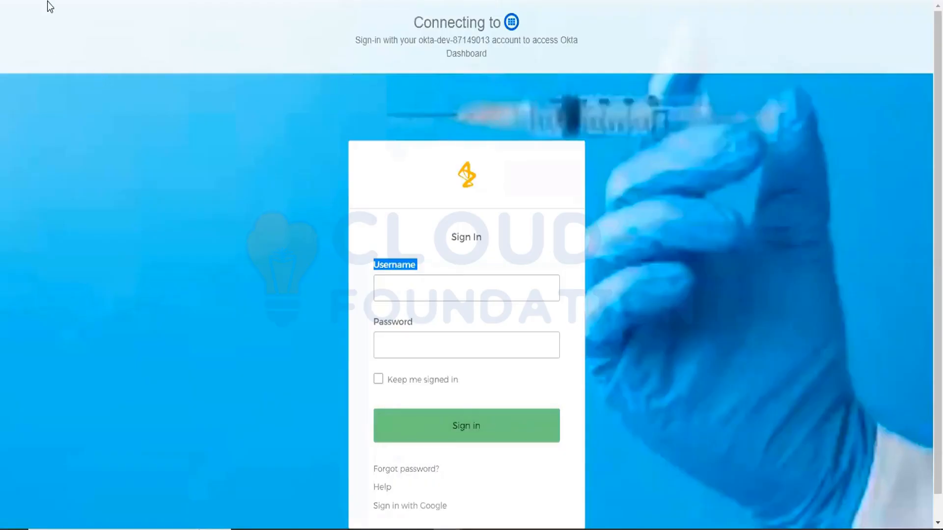
Reload the live sign-in page and check its heading, username info tip and password info tip.
{"action": "left_click", "coordinate": [50, 0]}
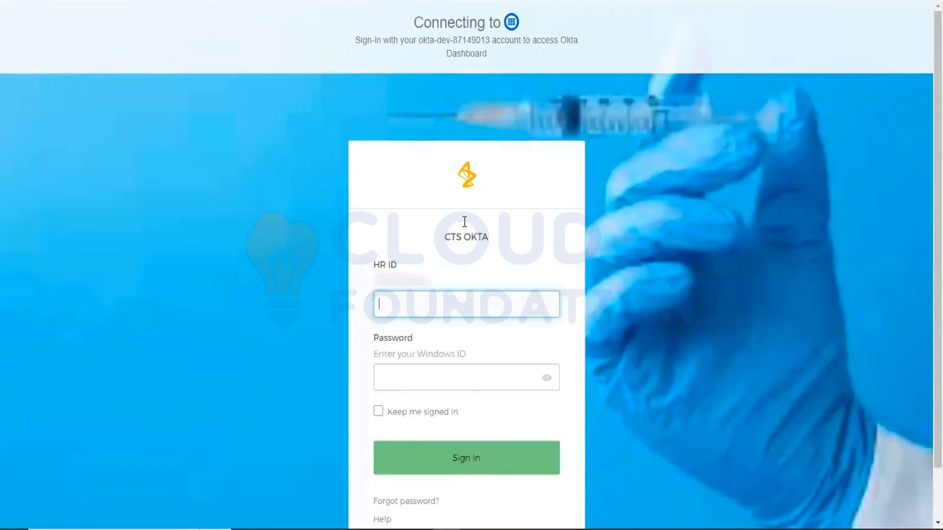
{"action": "left_click_drag", "start_coordinate": [444, 237], "coordinate": [514, 235]}
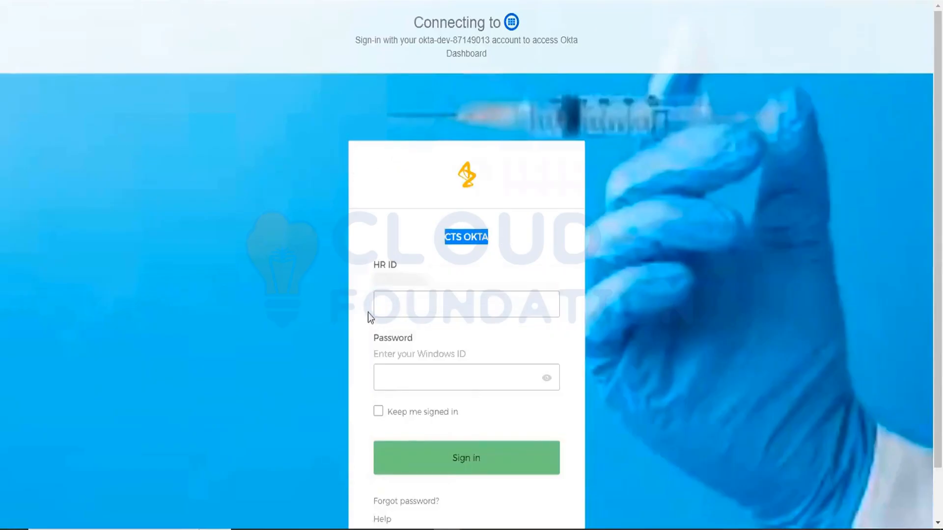
{"action": "double_click", "coordinate": [401, 285]}
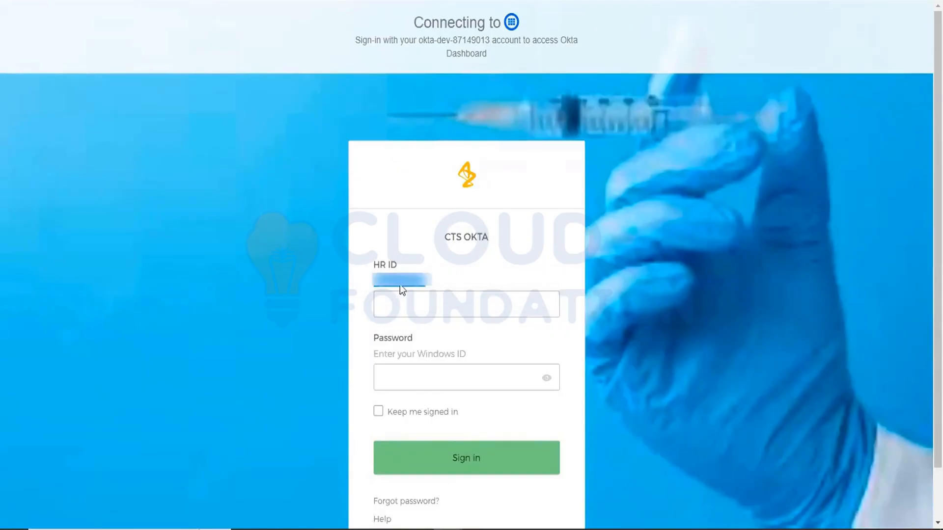
{"action": "double_click", "coordinate": [407, 353]}
{"action": "triple_click", "coordinate": [407, 353]}
Test the password visibility toggle on the live sign-in form with a sample password and clear the password field.
{"action": "left_click", "coordinate": [547, 385]}
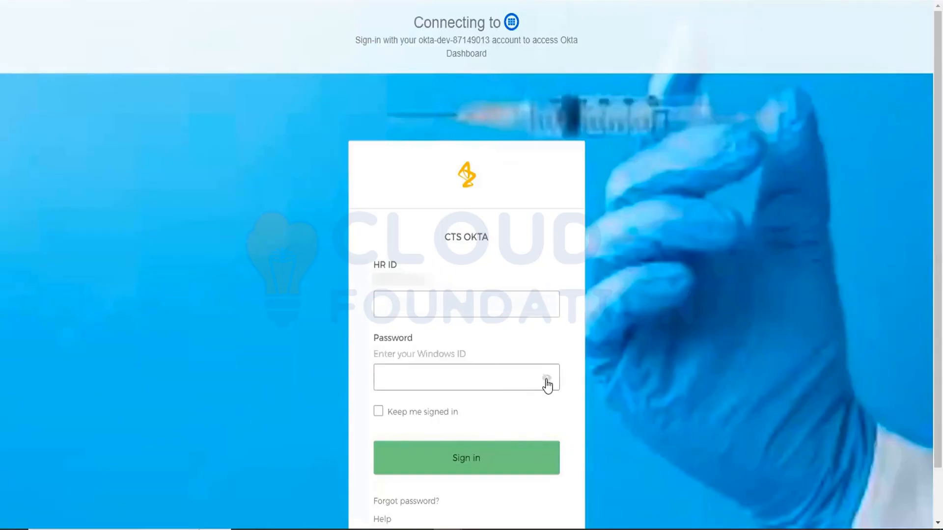
{"action": "type", "text": "•••••••"}
{"action": "left_click", "coordinate": [550, 386]}
{"action": "left_click_drag", "start_coordinate": [446, 375], "coordinate": [344, 400]}
{"action": "key", "text": "BackSpace"}
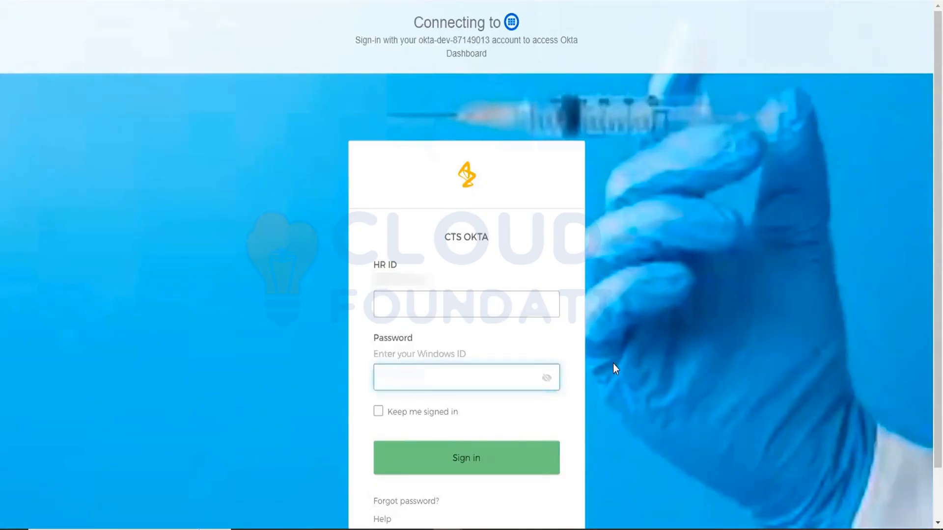
Return to the Okta admin console and review the saved sign-in page heading, labels and username info tip.
{"action": "key", "text": "alt+Tab"}
{"action": "key", "text": "alt+Tab"}
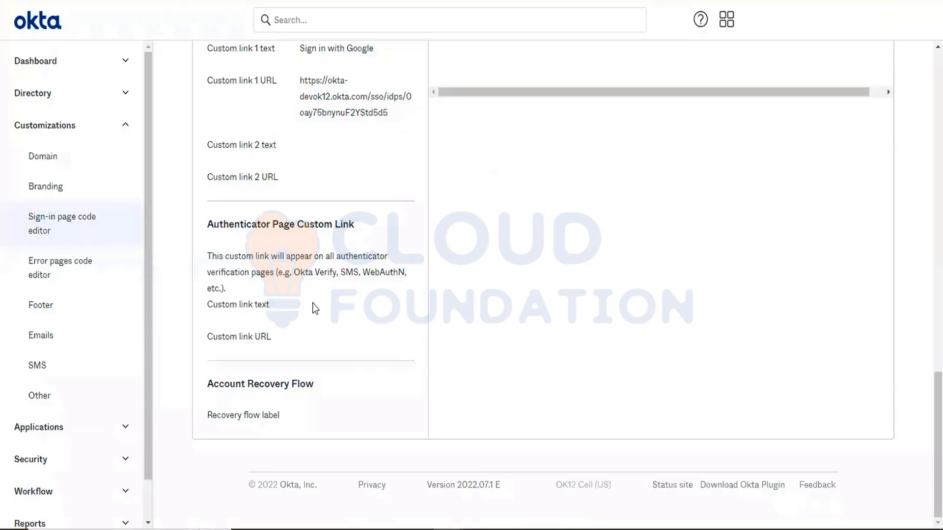
{"action": "scroll", "coordinate": [314, 308], "scroll_direction": "up", "scroll_amount": 12}
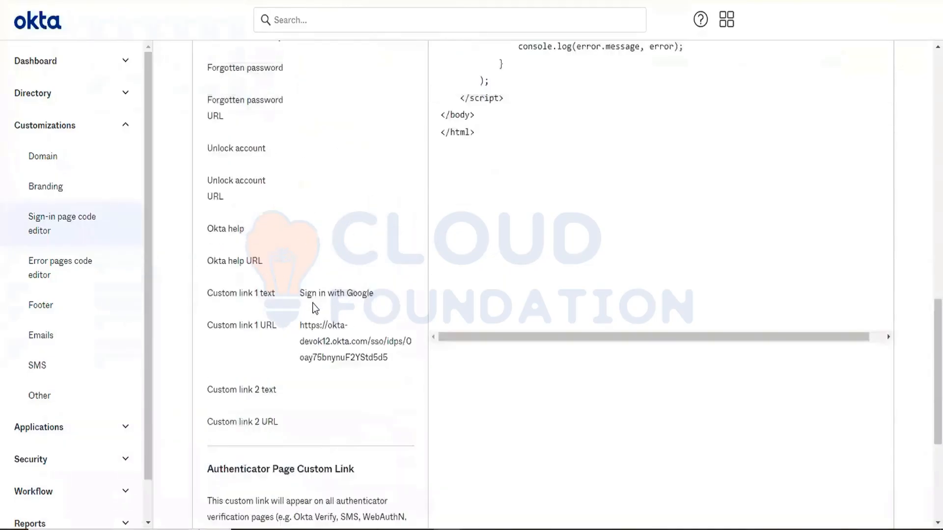
{"action": "scroll", "coordinate": [320, 313], "scroll_direction": "up", "scroll_amount": 2}
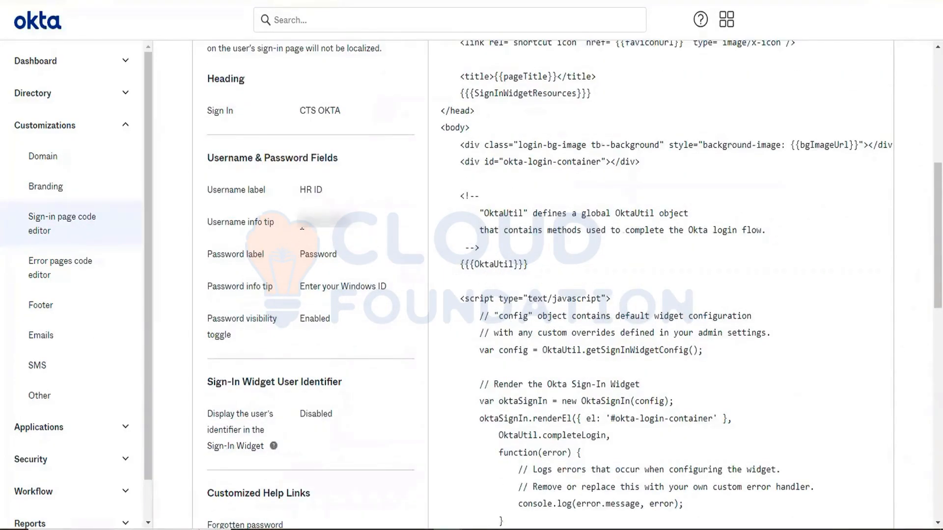
{"action": "left_click_drag", "start_coordinate": [299, 222], "coordinate": [354, 223]}
{"action": "scroll", "coordinate": [532, 186], "scroll_direction": "up", "scroll_amount": 7}
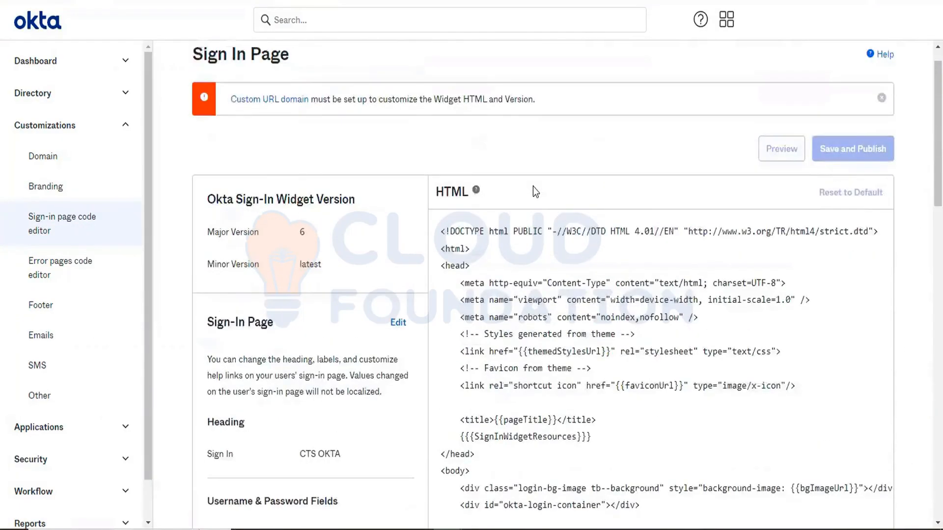
Examine the sign-in page HTML, including the OktaUtil call in the widget configuration script.
{"action": "scroll", "coordinate": [566, 247], "scroll_direction": "down", "scroll_amount": 1}
{"action": "scroll", "coordinate": [566, 247], "scroll_direction": "down", "scroll_amount": 2}
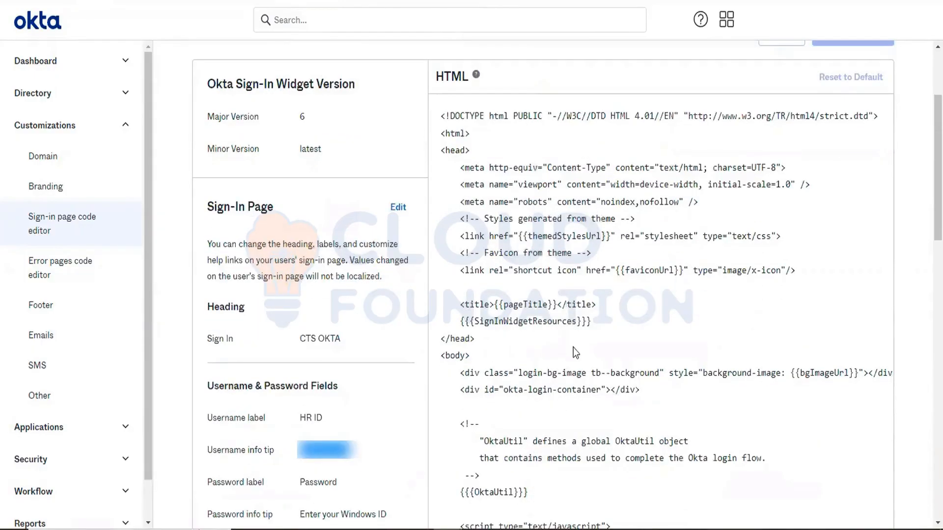
{"action": "scroll", "coordinate": [573, 349], "scroll_direction": "up", "scroll_amount": 3}
{"action": "scroll", "coordinate": [573, 349], "scroll_direction": "down", "scroll_amount": 5}
{"action": "scroll", "coordinate": [530, 365], "scroll_direction": "down", "scroll_amount": 2}
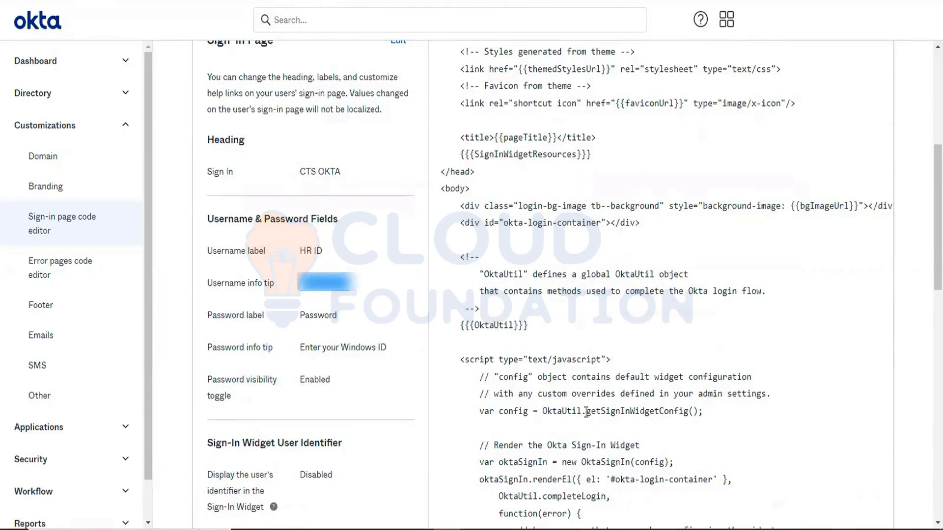
{"action": "scroll", "coordinate": [586, 412], "scroll_direction": "down", "scroll_amount": 2}
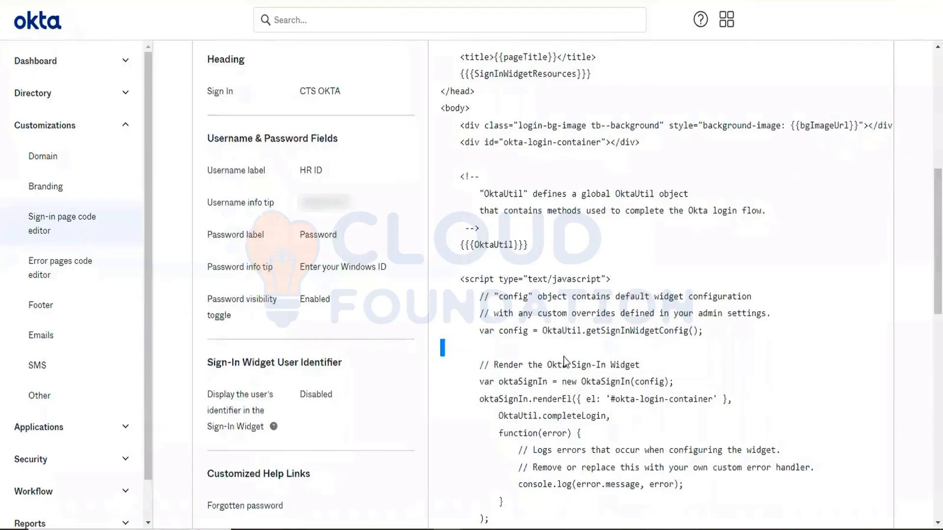
{"action": "double_click", "coordinate": [556, 325]}
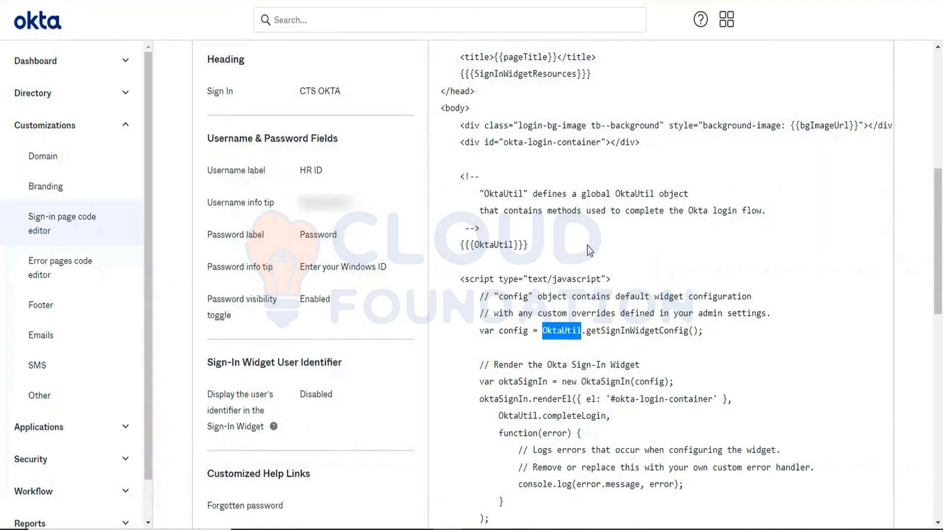
{"action": "scroll", "coordinate": [354, 321], "scroll_direction": "down", "scroll_amount": 2}
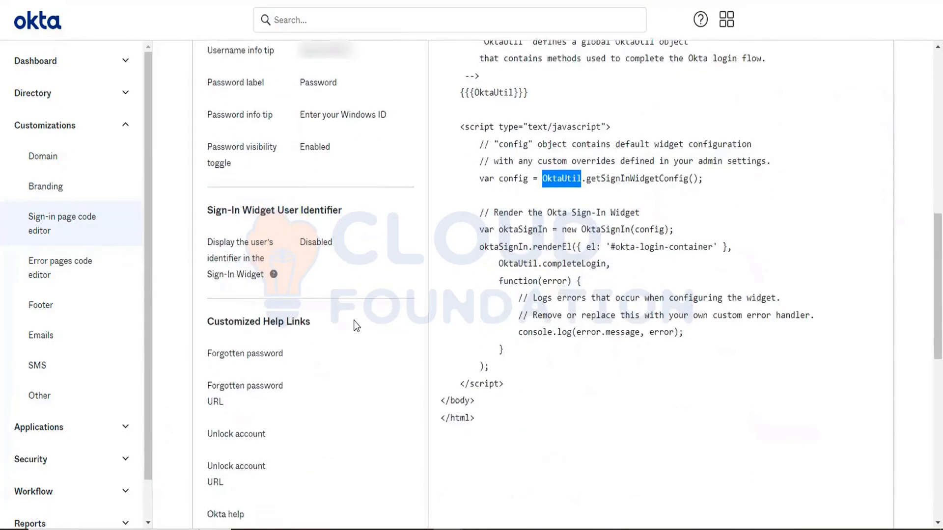
Open the Sign-In Page settings for editing and go to the Customized Help Links section.
{"action": "scroll", "coordinate": [354, 320], "scroll_direction": "up", "scroll_amount": 3}
{"action": "scroll", "coordinate": [354, 320], "scroll_direction": "up", "scroll_amount": 3}
{"action": "left_click", "coordinate": [395, 167]}
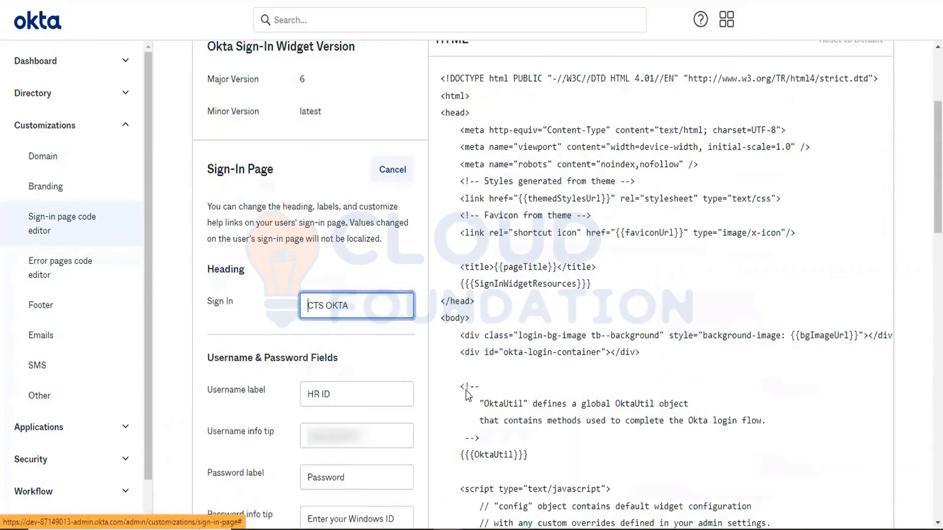
{"action": "scroll", "coordinate": [408, 411], "scroll_direction": "down", "scroll_amount": 1}
{"action": "scroll", "coordinate": [408, 410], "scroll_direction": "down", "scroll_amount": 9}
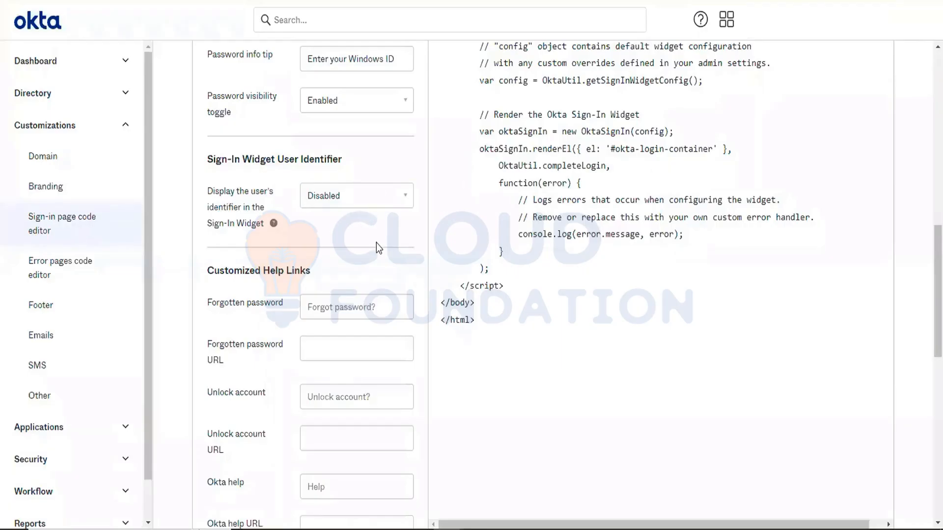
{"action": "scroll", "coordinate": [377, 243], "scroll_direction": "down", "scroll_amount": 3}
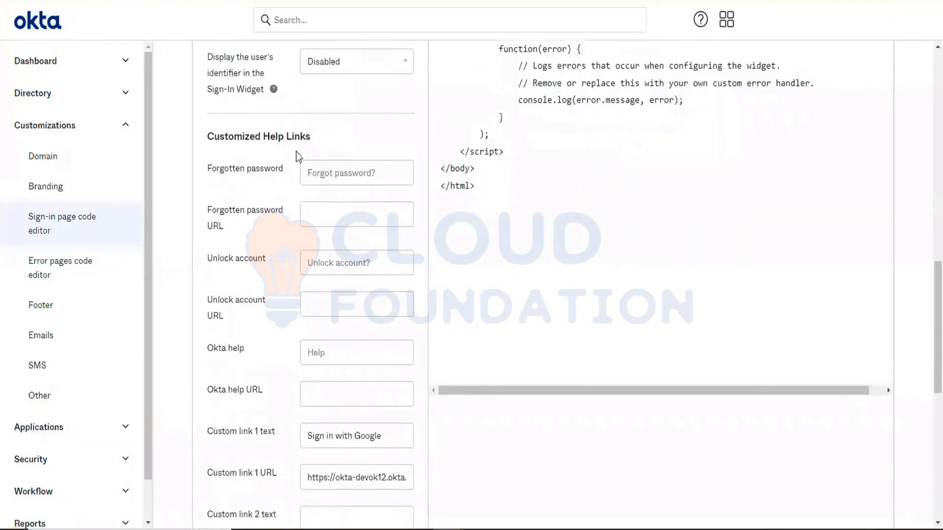
Examine the customized help link fields, including the Forgotten password label and the Custom link 1 text.
{"action": "left_click", "coordinate": [337, 171]}
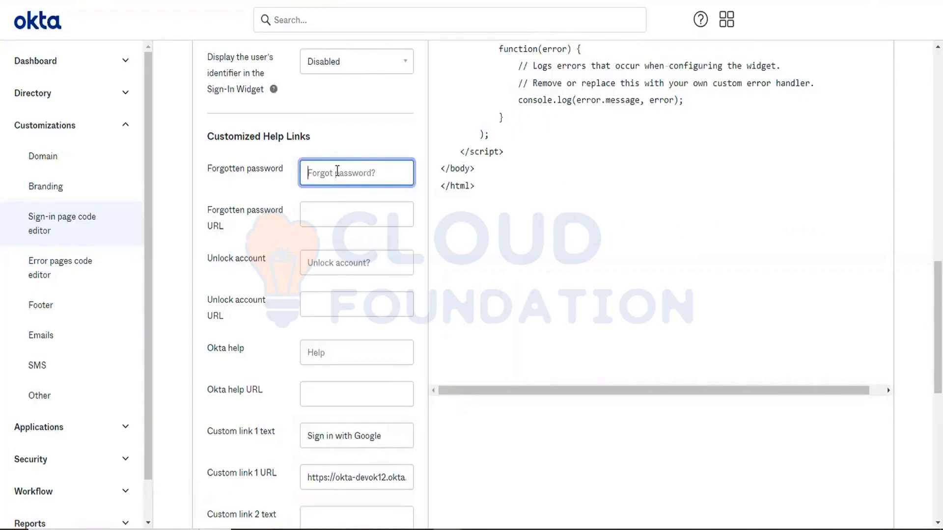
{"action": "scroll", "coordinate": [338, 170], "scroll_direction": "down", "scroll_amount": 1}
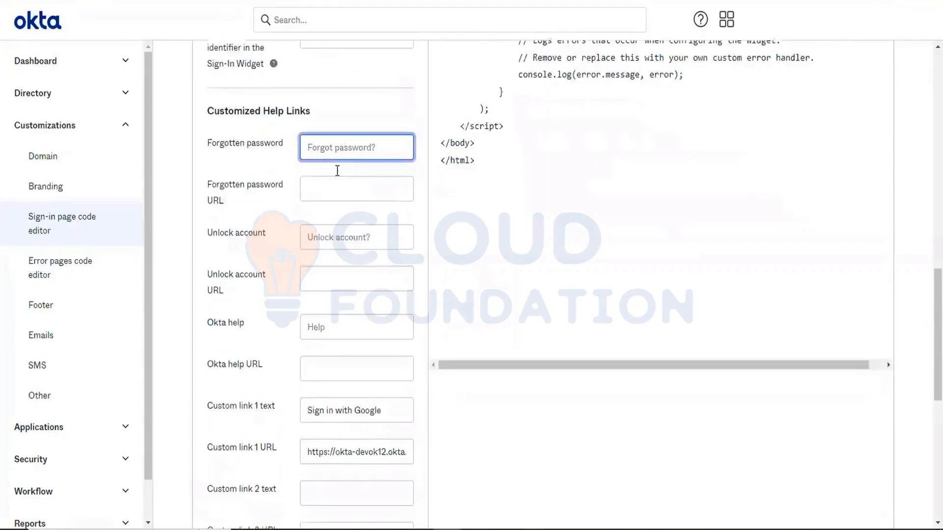
{"action": "scroll", "coordinate": [338, 170], "scroll_direction": "down", "scroll_amount": 1}
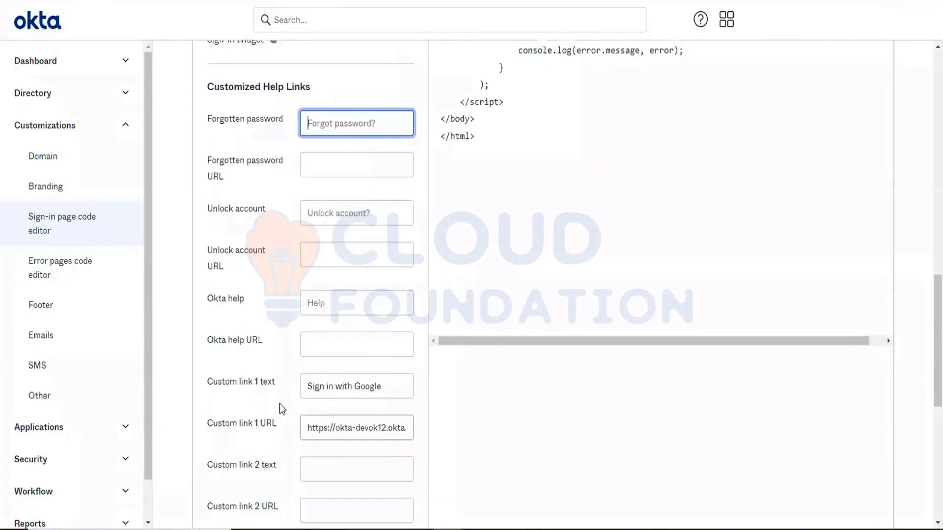
{"action": "left_click", "coordinate": [387, 383]}
{"action": "key", "text": "ctrl+a"}
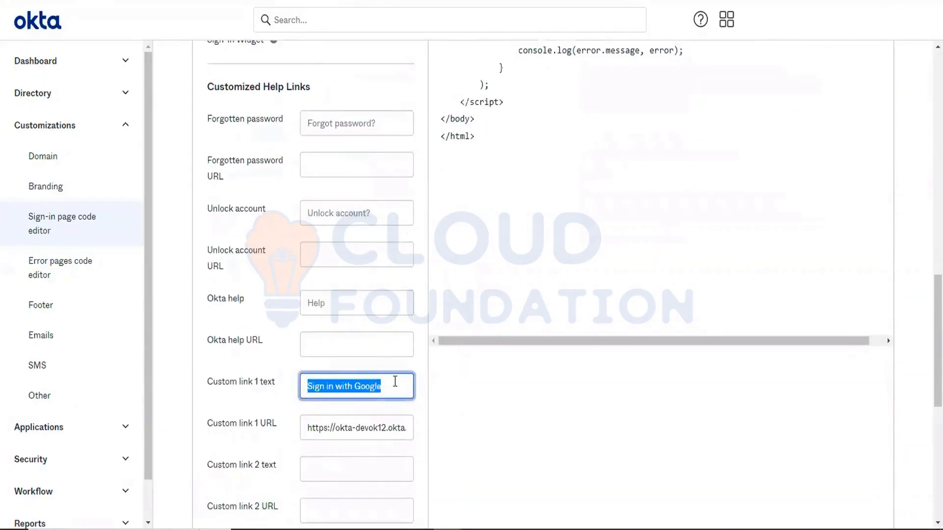
{"action": "left_click", "coordinate": [393, 386]}
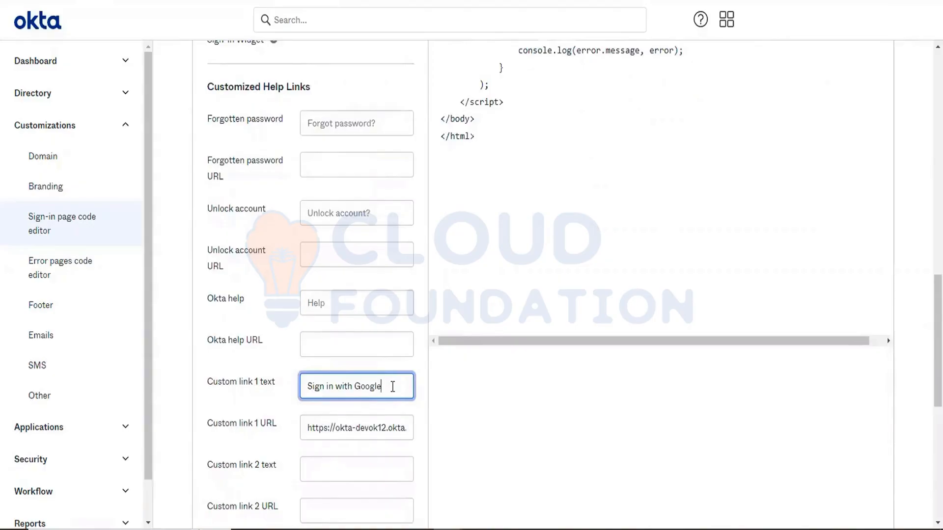
{"action": "scroll", "coordinate": [393, 387], "scroll_direction": "down", "scroll_amount": 2}
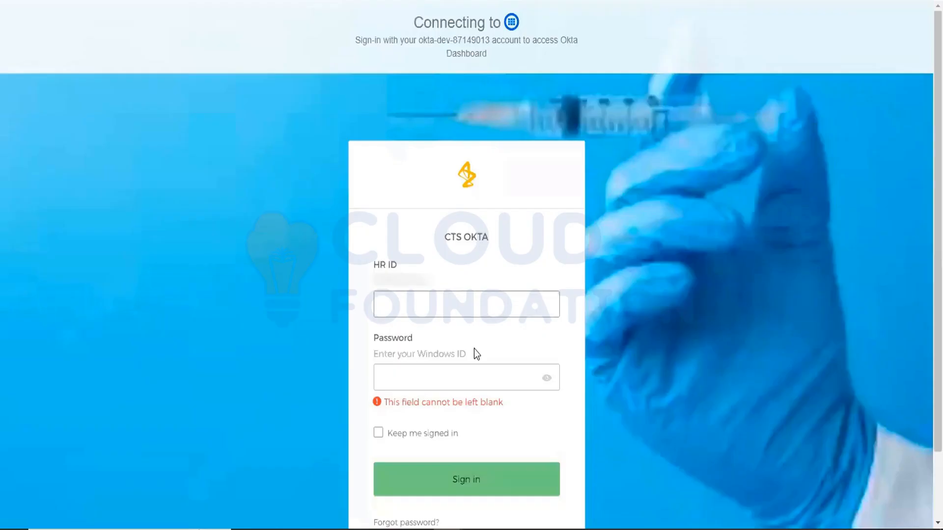
Read the Help page linked from the live sign-in form and return to the Customized Help Links fields.
{"action": "scroll", "coordinate": [474, 349], "scroll_direction": "down", "scroll_amount": 2}
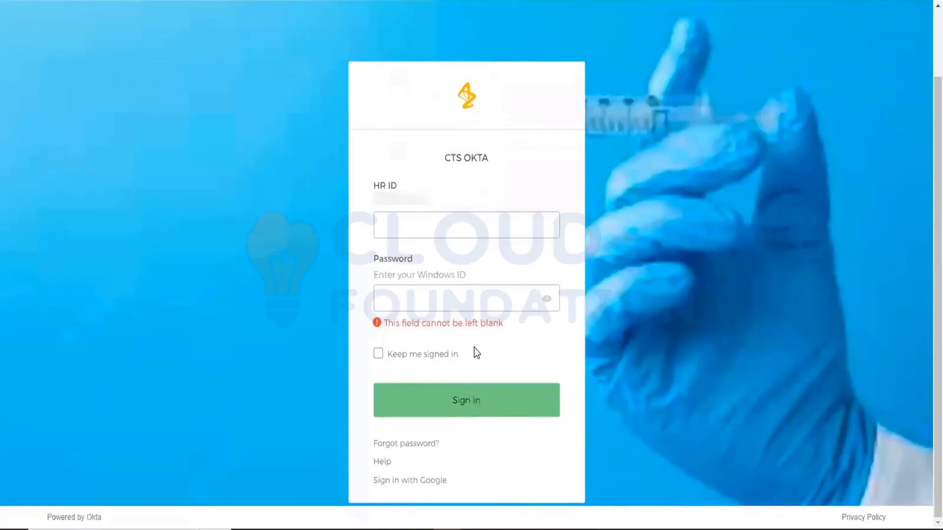
{"action": "left_click", "coordinate": [385, 466]}
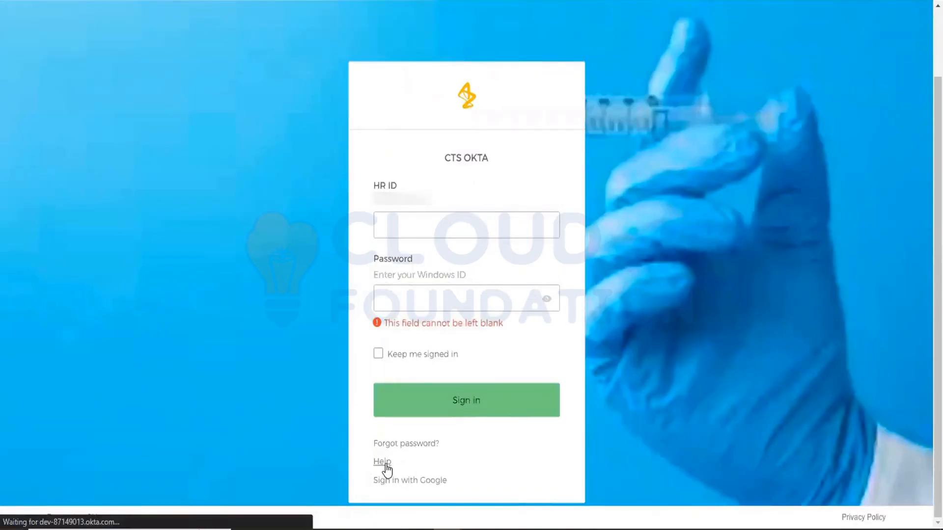
{"action": "scroll", "coordinate": [400, 379], "scroll_direction": "down", "scroll_amount": 5}
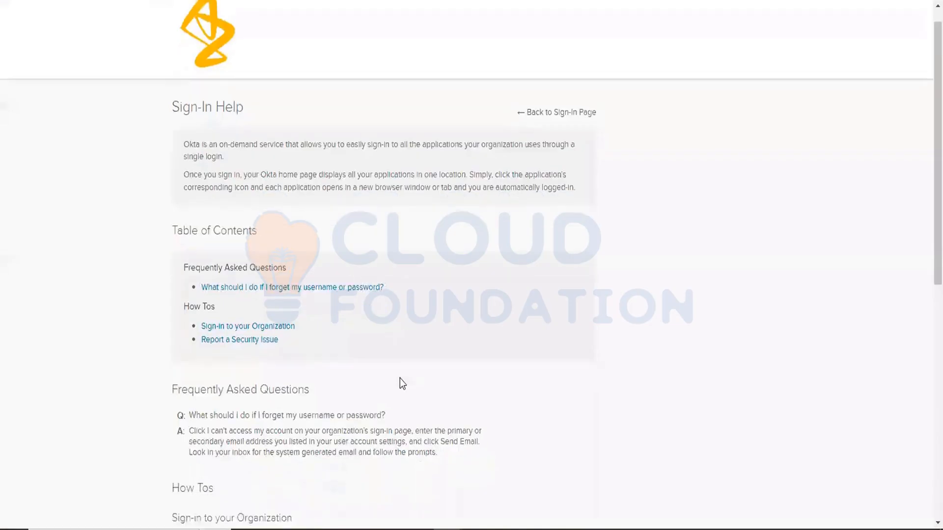
{"action": "scroll", "coordinate": [400, 379], "scroll_direction": "down", "scroll_amount": 5}
{"action": "scroll", "coordinate": [400, 381], "scroll_direction": "up", "scroll_amount": 10}
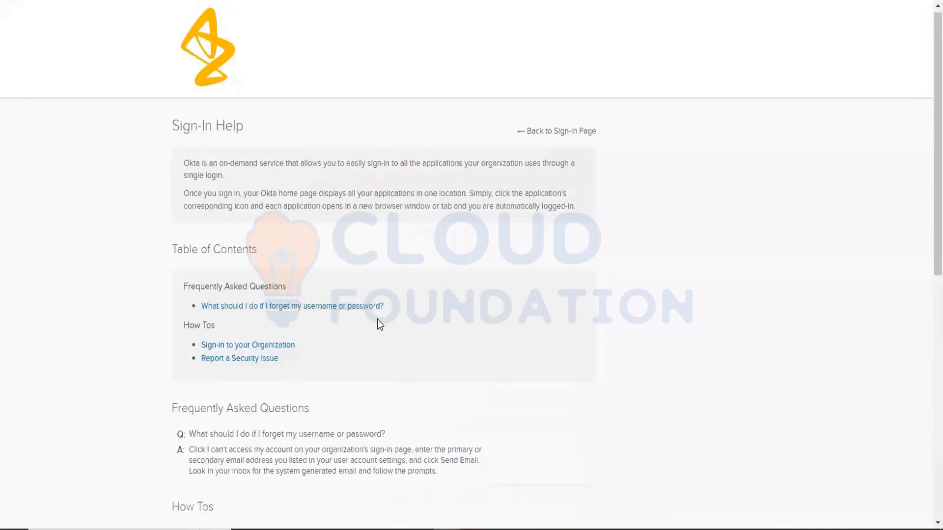
{"action": "scroll", "coordinate": [378, 320], "scroll_direction": "up", "scroll_amount": 1}
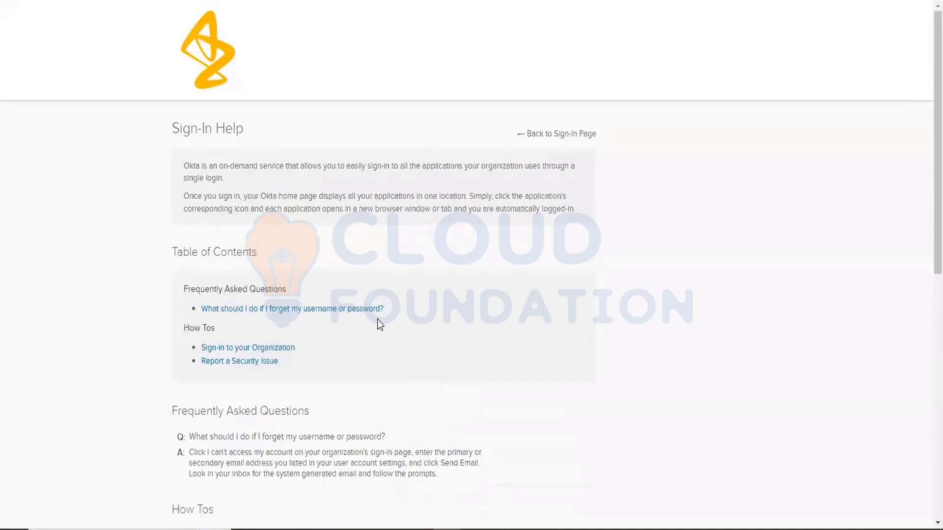
{"action": "left_click", "coordinate": [546, 135]}
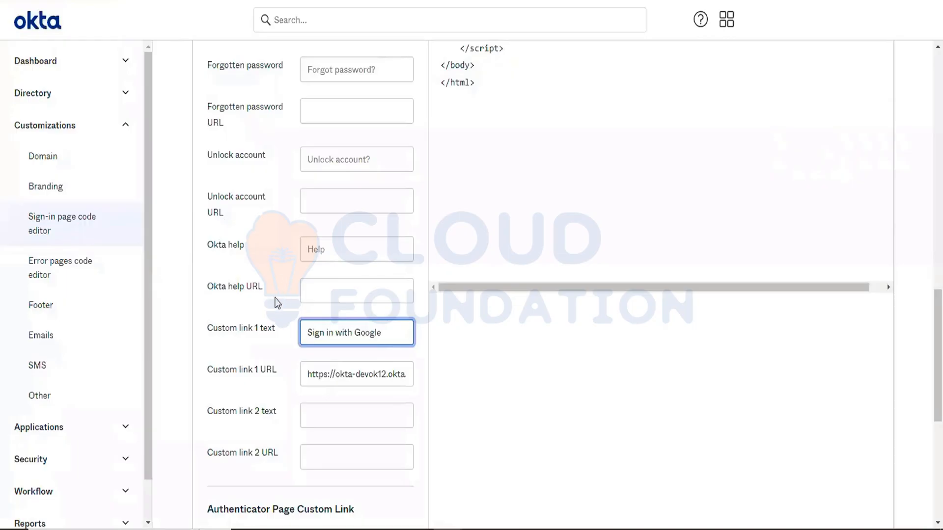
{"action": "scroll", "coordinate": [330, 343], "scroll_direction": "down", "scroll_amount": 1}
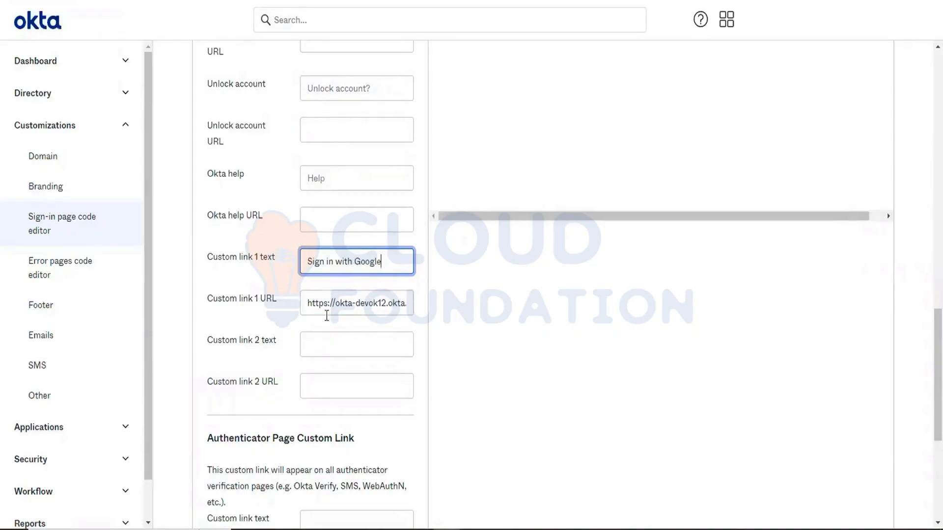
Examine the remaining sign-in page fields, including Custom link 1, Authenticator Page Custom Link and Account Recovery Flow.
{"action": "scroll", "coordinate": [303, 211], "scroll_direction": "up", "scroll_amount": 2}
{"action": "scroll", "coordinate": [303, 212], "scroll_direction": "down", "scroll_amount": 7}
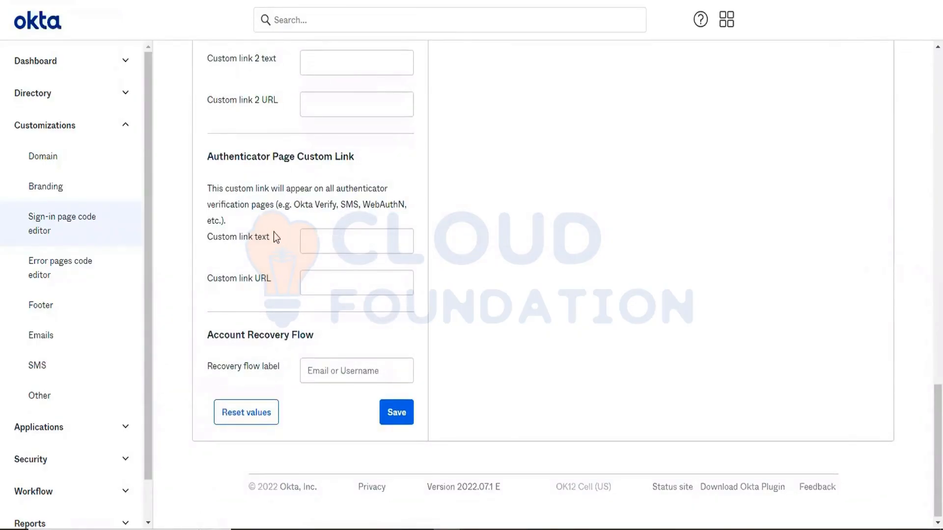
{"action": "scroll", "coordinate": [274, 235], "scroll_direction": "up", "scroll_amount": 1}
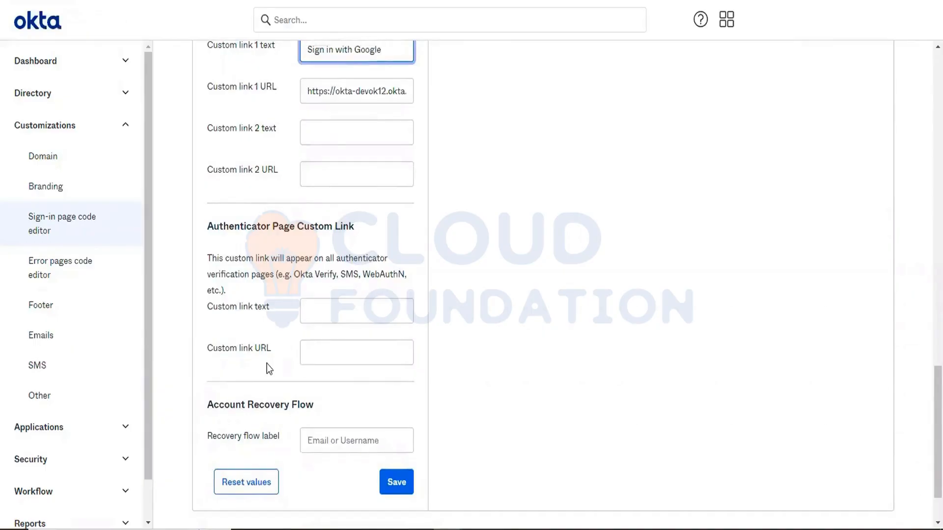
{"action": "scroll", "coordinate": [267, 364], "scroll_direction": "up", "scroll_amount": 2}
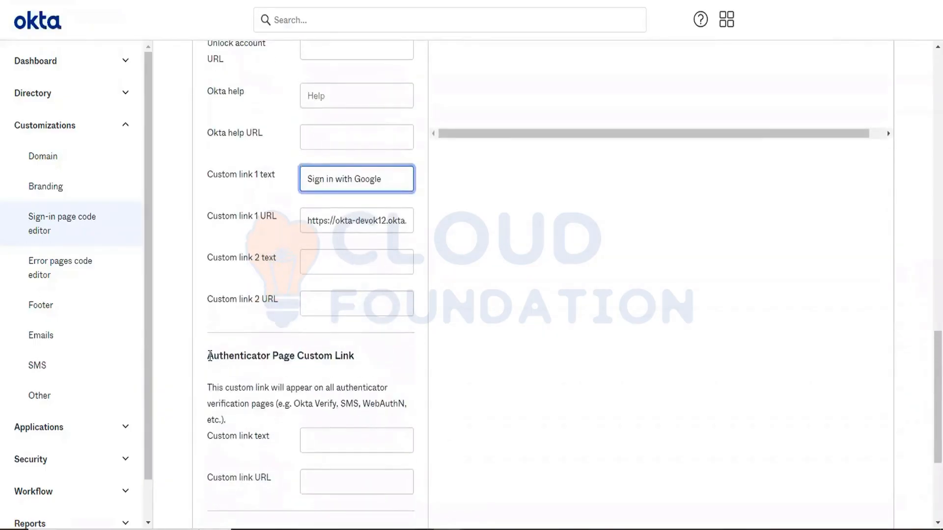
{"action": "left_click_drag", "start_coordinate": [208, 356], "coordinate": [398, 354]}
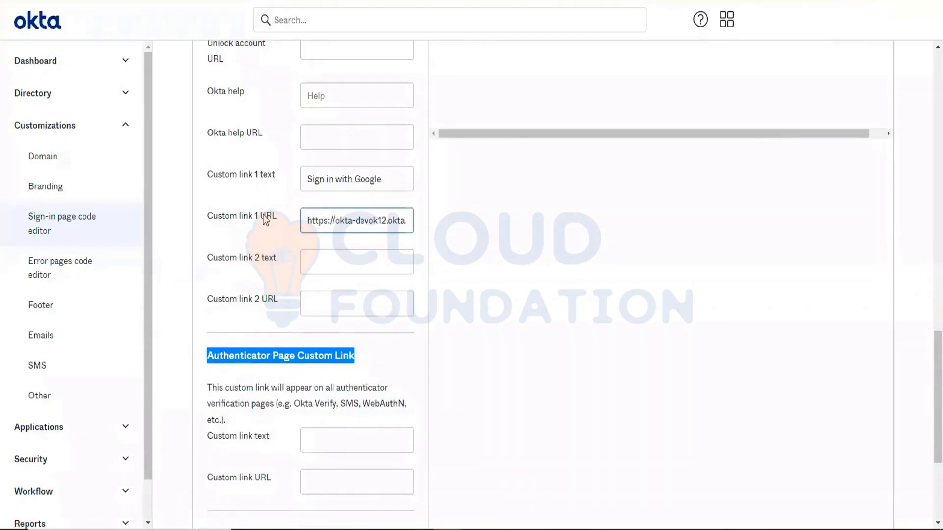
{"action": "scroll", "coordinate": [266, 219], "scroll_direction": "up", "scroll_amount": 5}
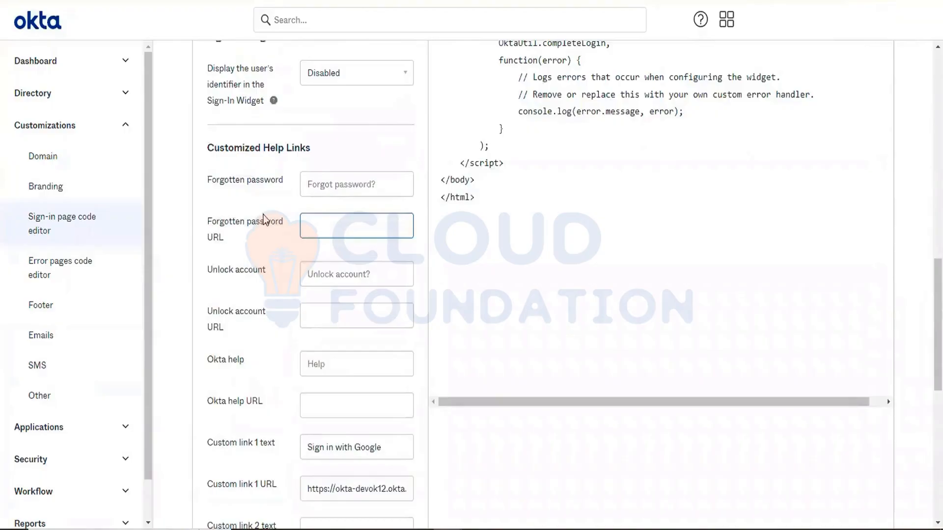
{"action": "scroll", "coordinate": [265, 219], "scroll_direction": "up", "scroll_amount": 5}
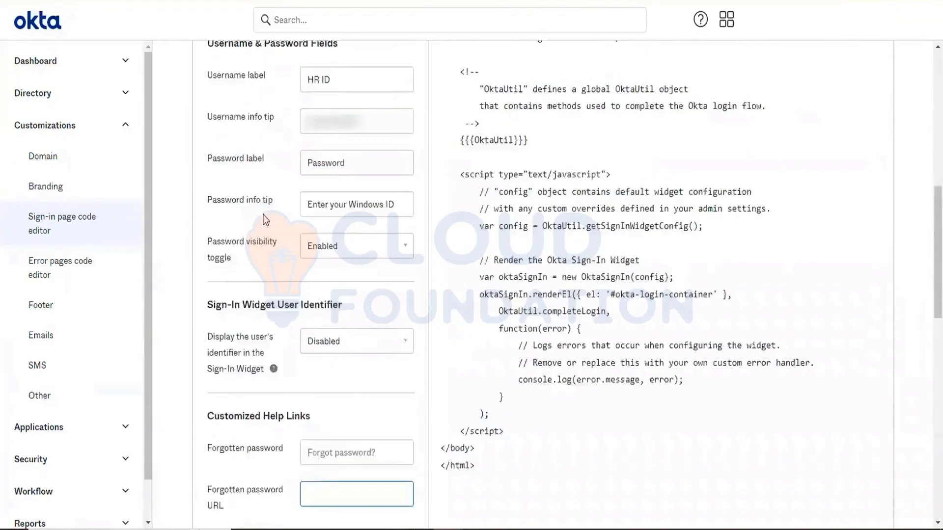
{"action": "scroll", "coordinate": [265, 220], "scroll_direction": "up", "scroll_amount": 10}
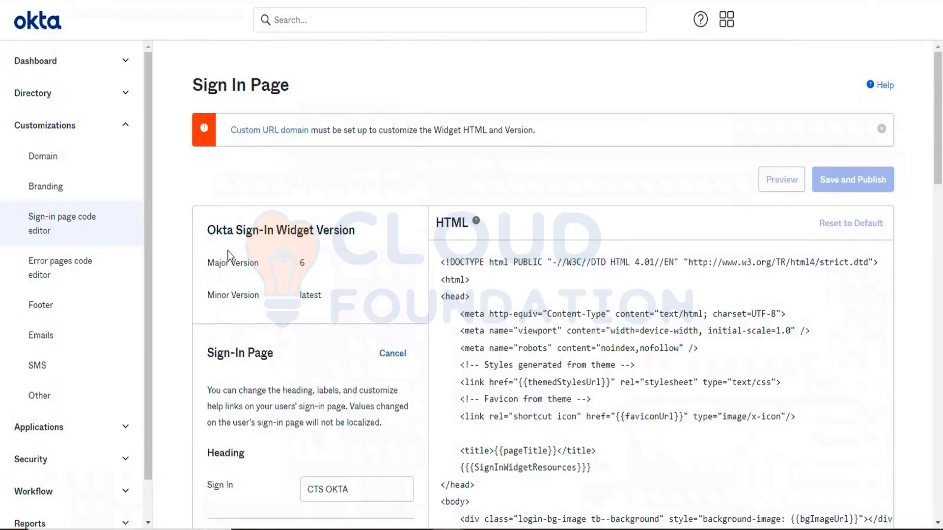
Open the error pages code editor and read through the head and opening body section of its HTML.
{"action": "left_click", "coordinate": [50, 288]}
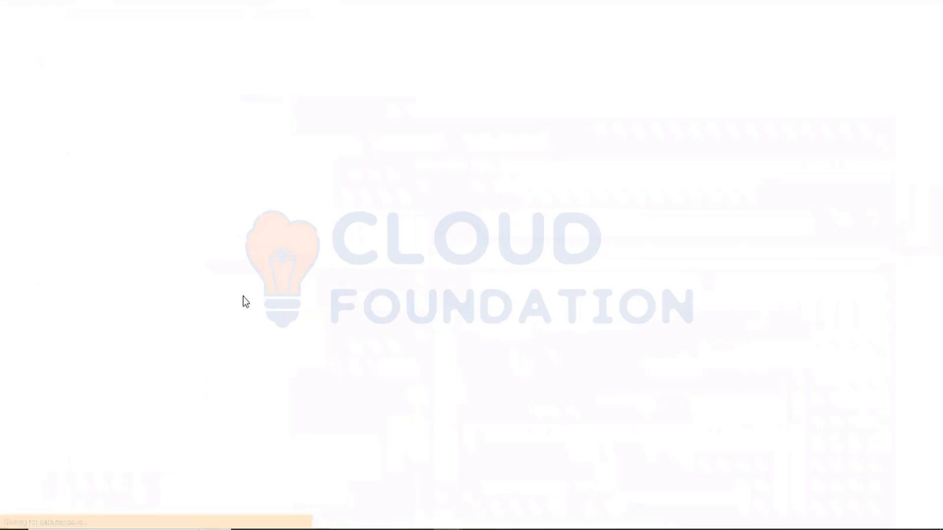
{"action": "scroll", "coordinate": [335, 329], "scroll_direction": "down", "scroll_amount": 3}
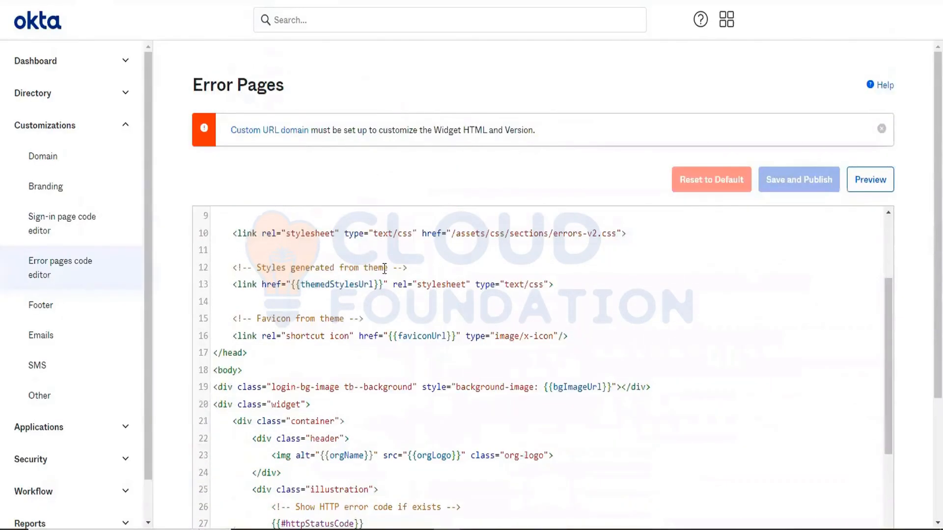
{"action": "scroll", "coordinate": [423, 183], "scroll_direction": "down", "scroll_amount": 3}
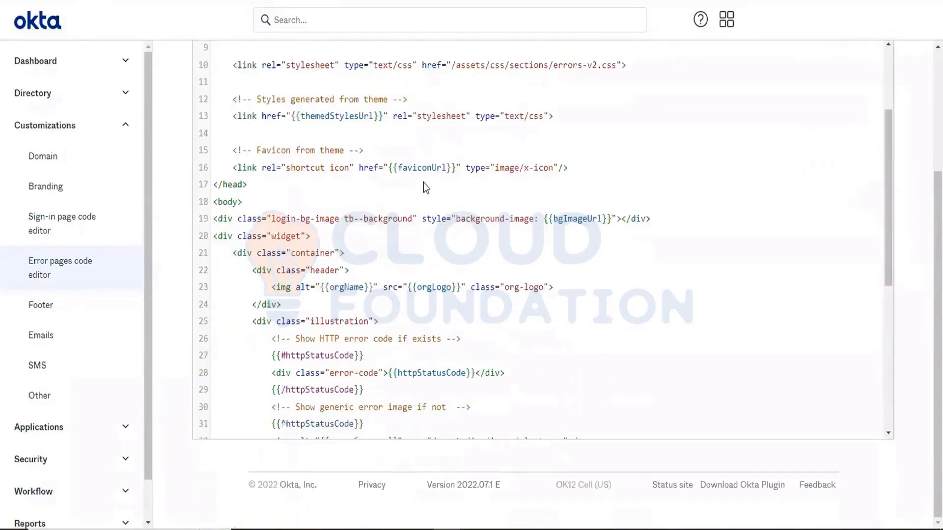
{"action": "scroll", "coordinate": [425, 182], "scroll_direction": "up", "scroll_amount": 3}
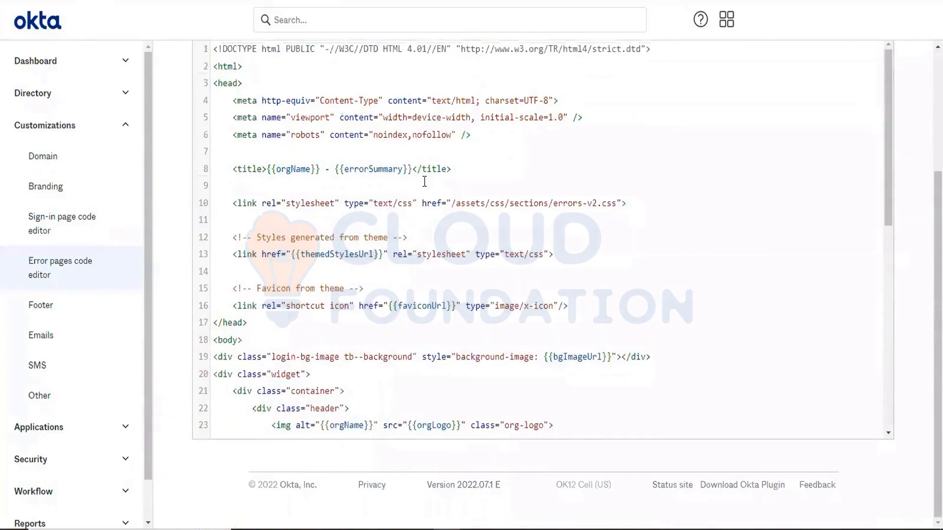
{"action": "scroll", "coordinate": [922, 164], "scroll_direction": "up", "scroll_amount": 3}
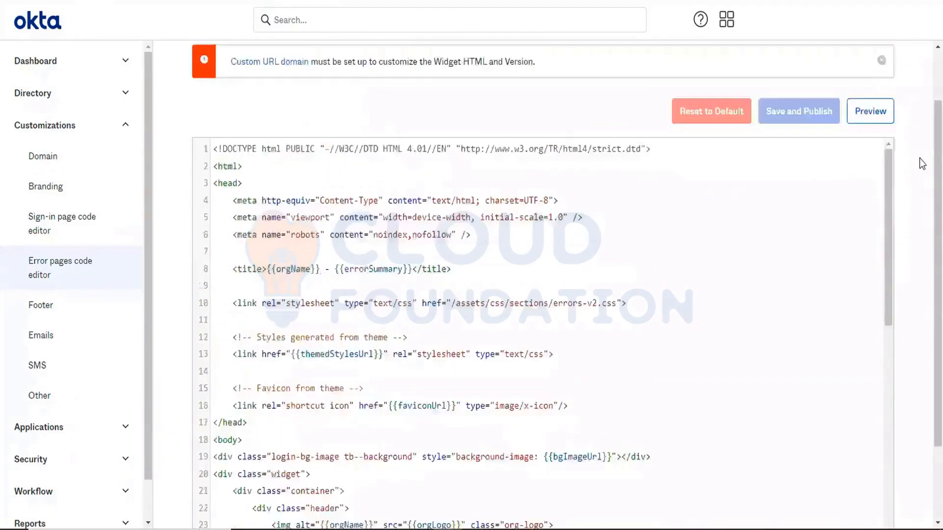
{"action": "scroll", "coordinate": [922, 164], "scroll_direction": "up", "scroll_amount": 2}
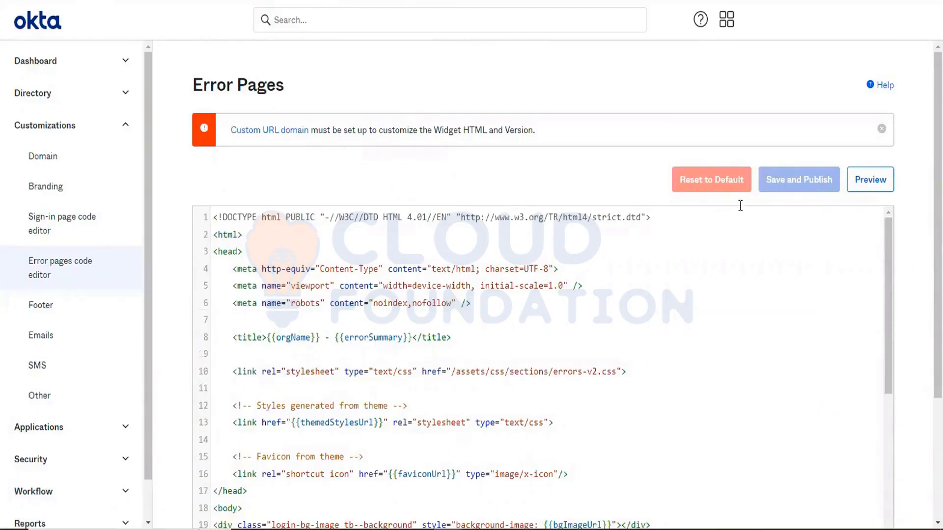
Preview the error page and return to its HTML code.
{"action": "left_click", "coordinate": [540, 302]}
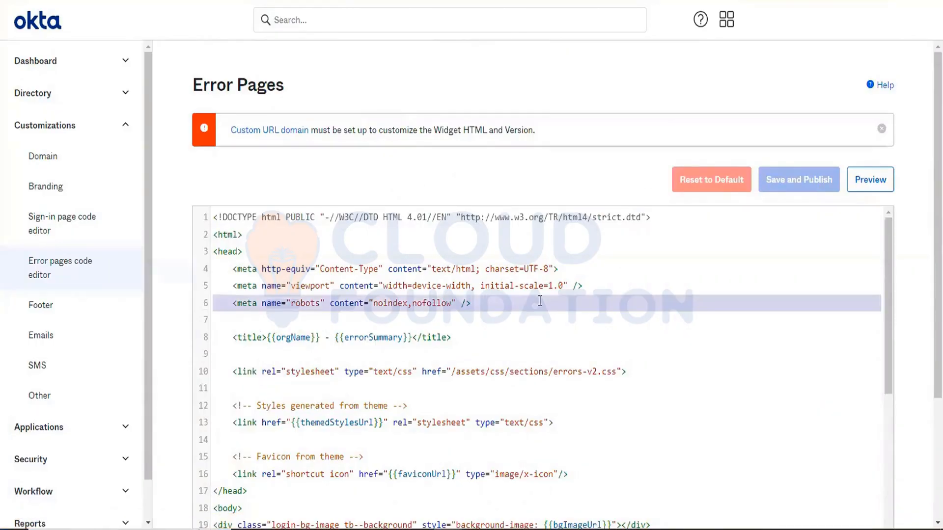
{"action": "left_click", "coordinate": [870, 179]}
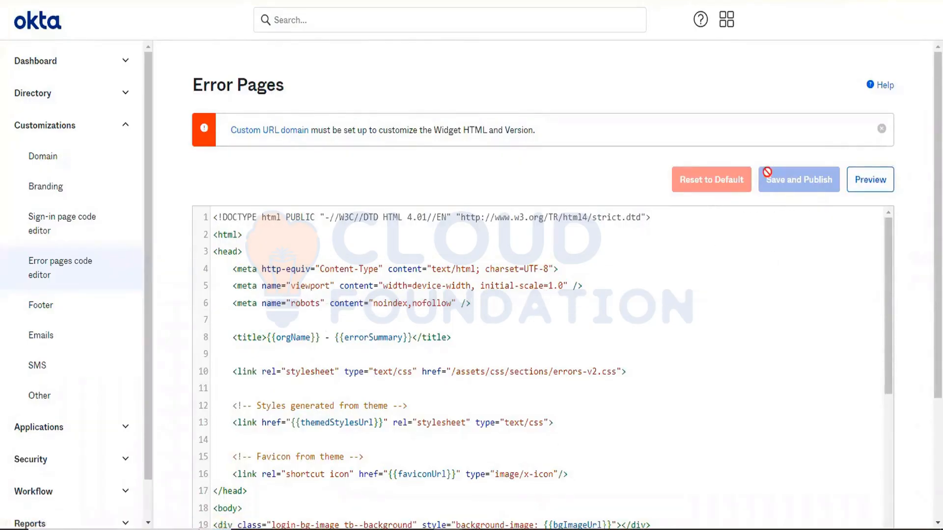
{"action": "left_click", "coordinate": [857, 183]}
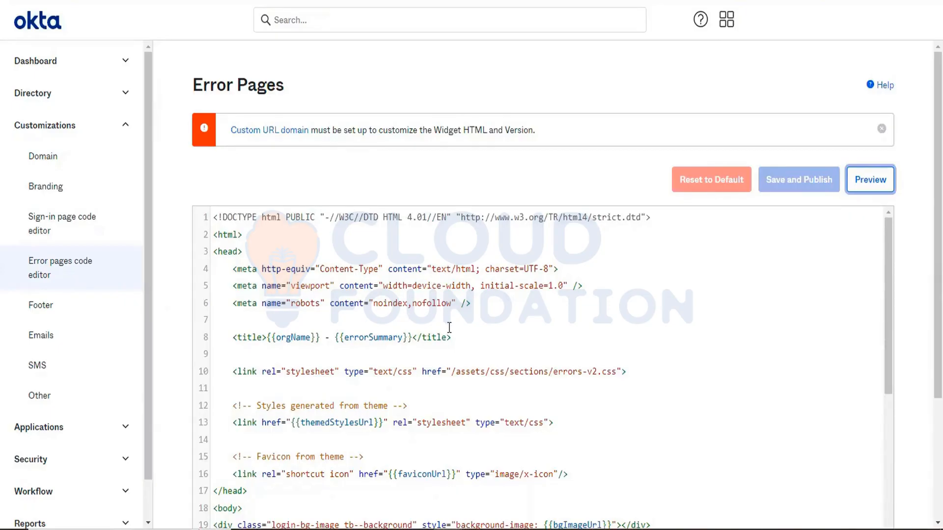
Examine the rest of the error page HTML down to the Technical details text in the footer block.
{"action": "scroll", "coordinate": [449, 327], "scroll_direction": "down", "scroll_amount": 5}
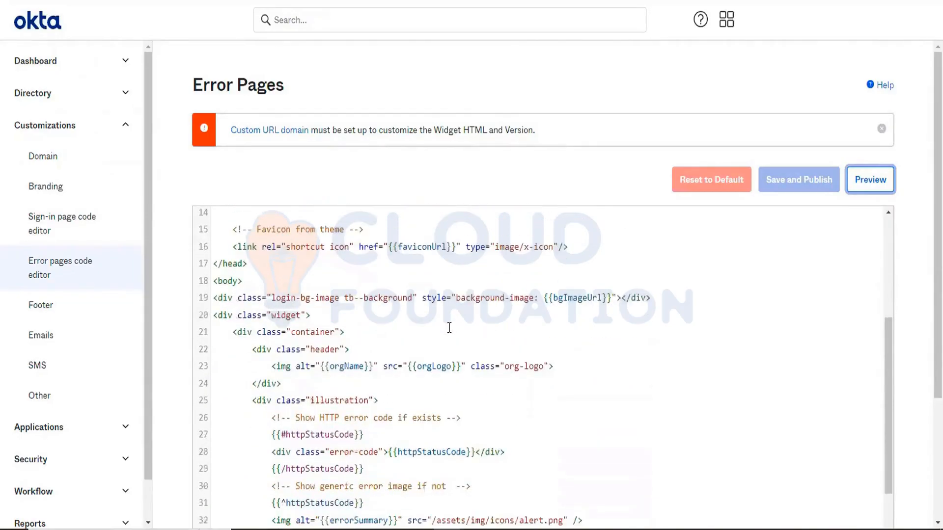
{"action": "scroll", "coordinate": [449, 328], "scroll_direction": "down", "scroll_amount": 3}
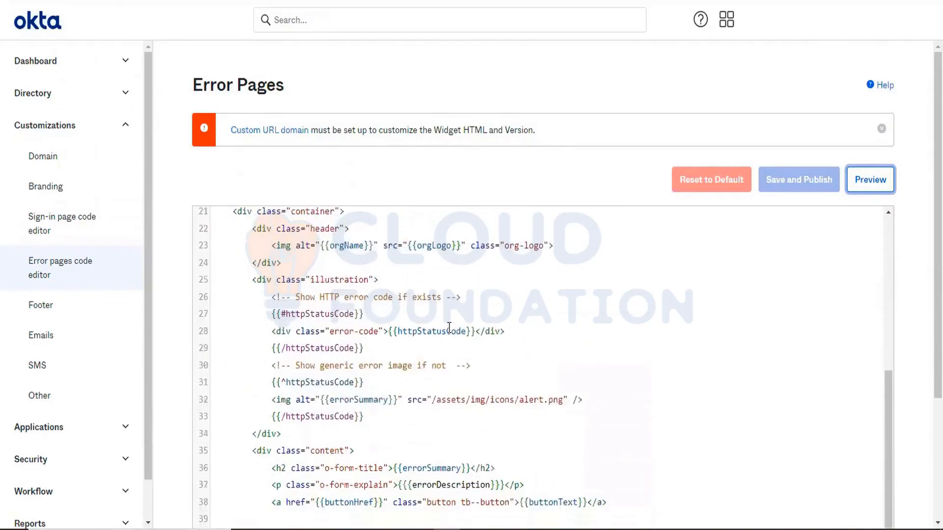
{"action": "scroll", "coordinate": [449, 328], "scroll_direction": "down", "scroll_amount": 3}
{"action": "scroll", "coordinate": [450, 328], "scroll_direction": "down", "scroll_amount": 2}
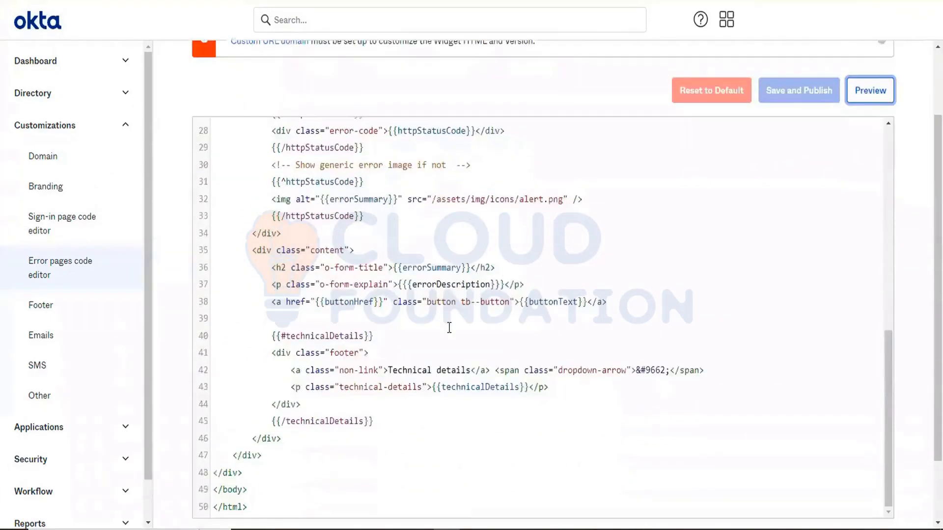
{"action": "scroll", "coordinate": [449, 328], "scroll_direction": "down", "scroll_amount": 1}
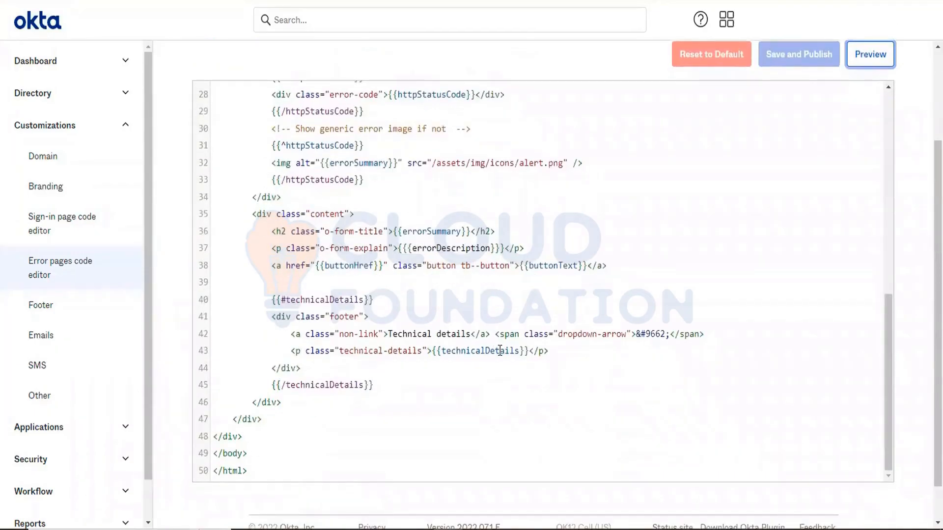
{"action": "left_click", "coordinate": [467, 334]}
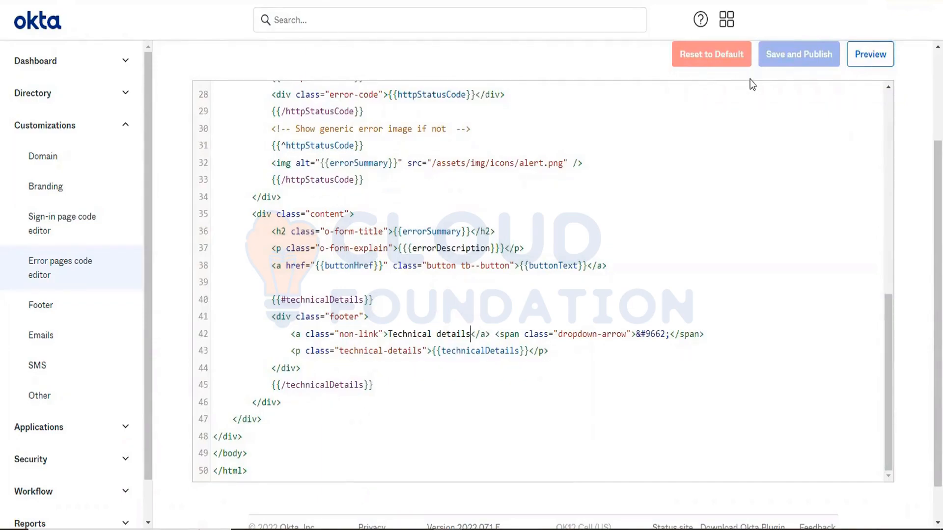
Preview the error page, highlight its Technical details text and return to the code editor.
{"action": "left_click", "coordinate": [870, 55]}
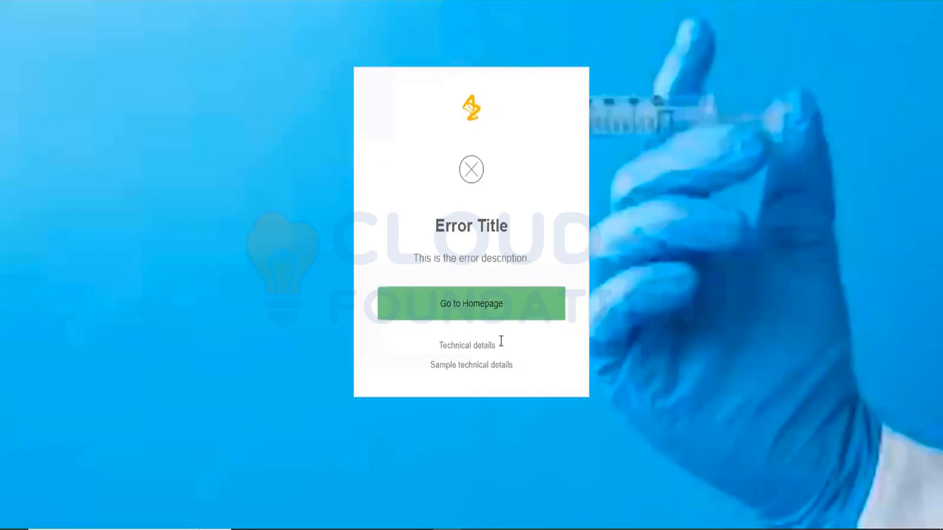
{"action": "triple_click", "coordinate": [450, 347]}
{"action": "left_click", "coordinate": [197, 0]}
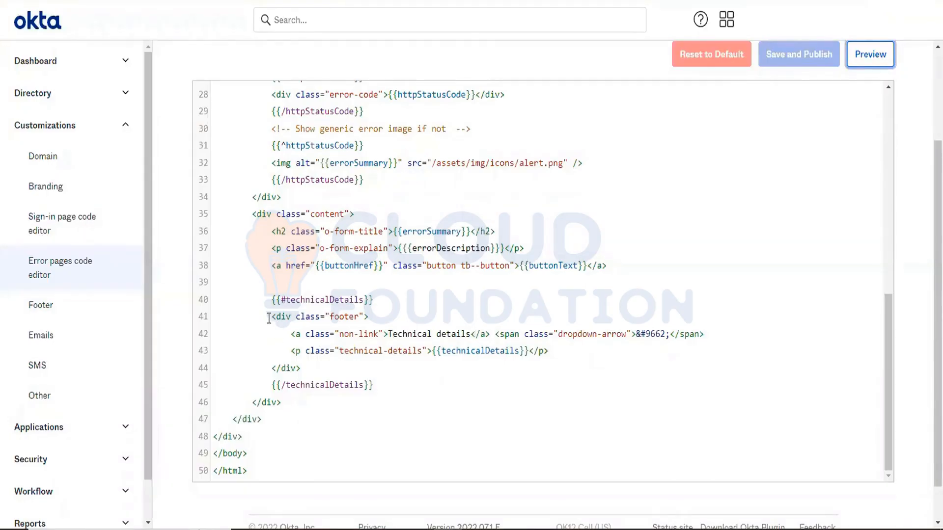
Highlight the footer div block on lines 41 to 44 and locate the technicalDetails variable in it.
{"action": "left_click", "coordinate": [268, 318]}
{"action": "left_click_drag", "start_coordinate": [283, 334], "coordinate": [306, 370]}
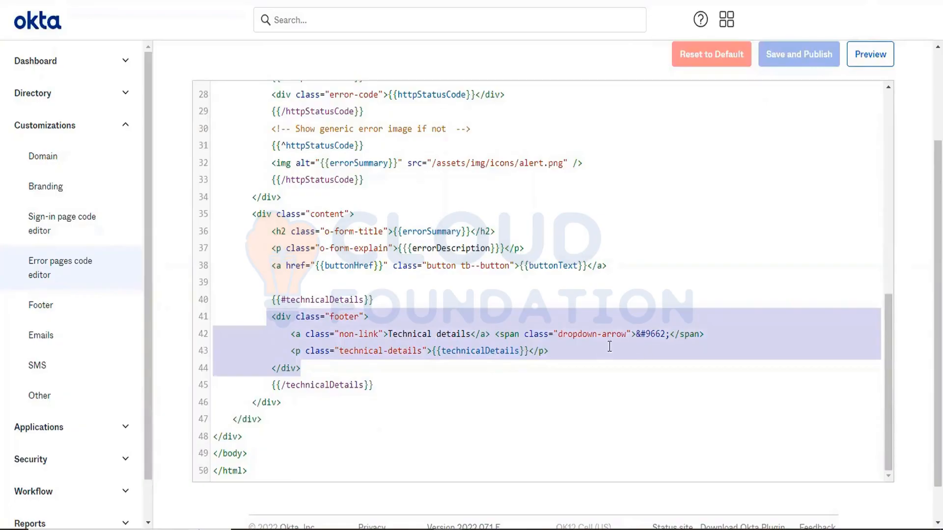
{"action": "left_click", "coordinate": [452, 352]}
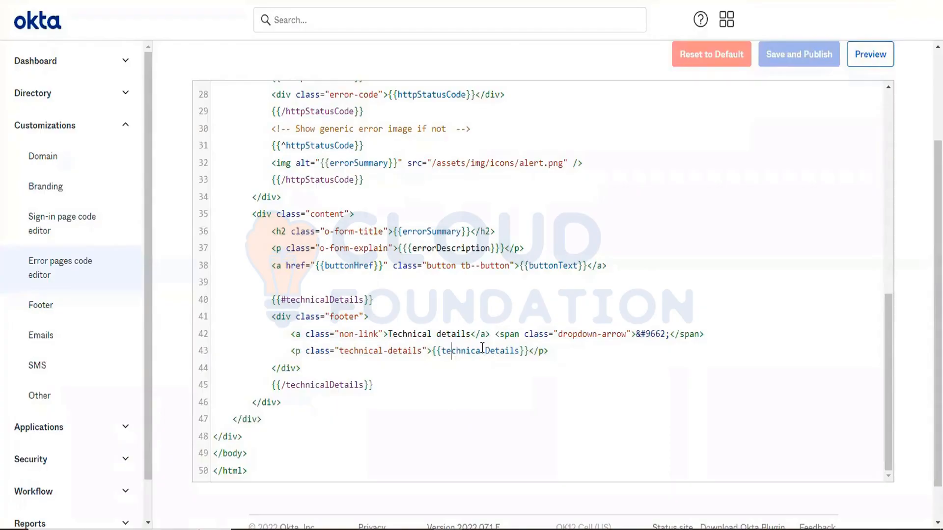
Preview the error page once more, close the preview and return to the start of the HTML.
{"action": "scroll", "coordinate": [483, 347], "scroll_direction": "up", "scroll_amount": 3}
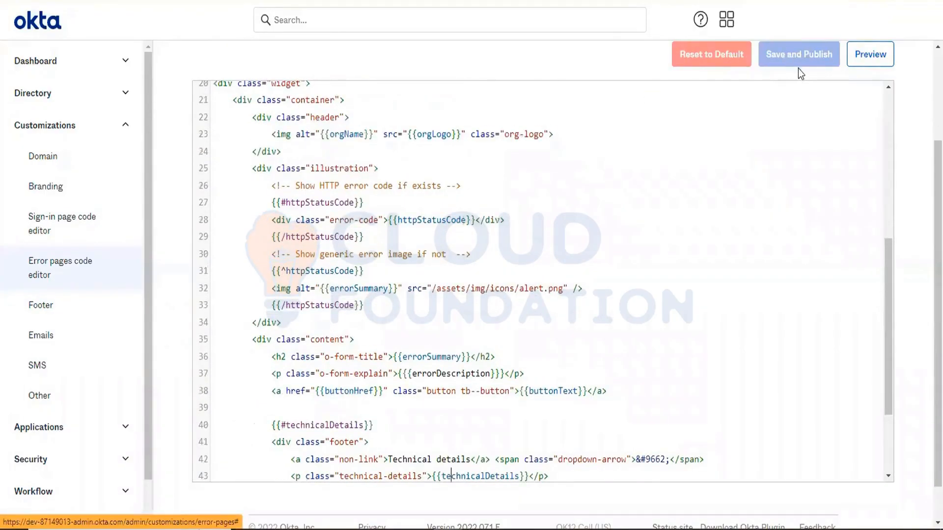
{"action": "left_click", "coordinate": [871, 55]}
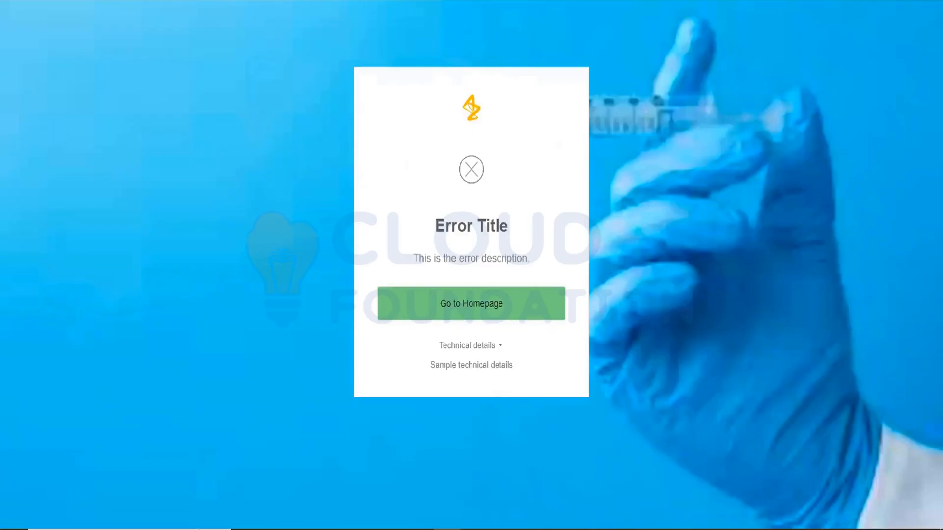
{"action": "key", "text": "ctrl+w"}
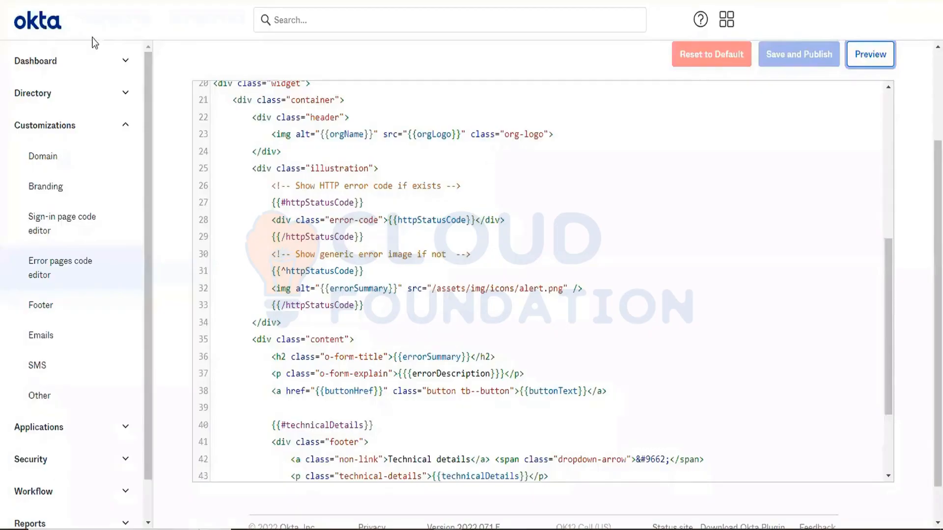
{"action": "scroll", "coordinate": [281, 230], "scroll_direction": "up", "scroll_amount": 1}
{"action": "scroll", "coordinate": [280, 231], "scroll_direction": "up", "scroll_amount": 5}
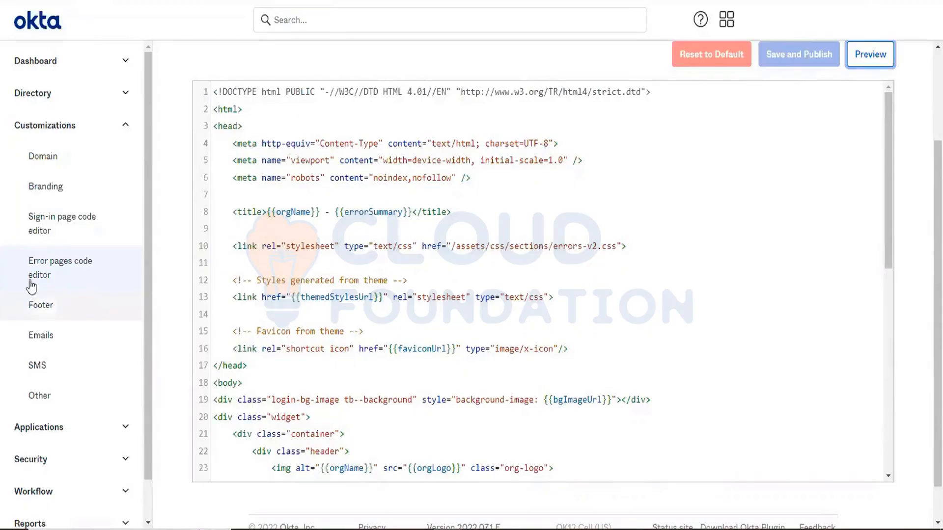
Open the Footer customization page and make the Privacy Policy setting editable.
{"action": "left_click", "coordinate": [73, 313]}
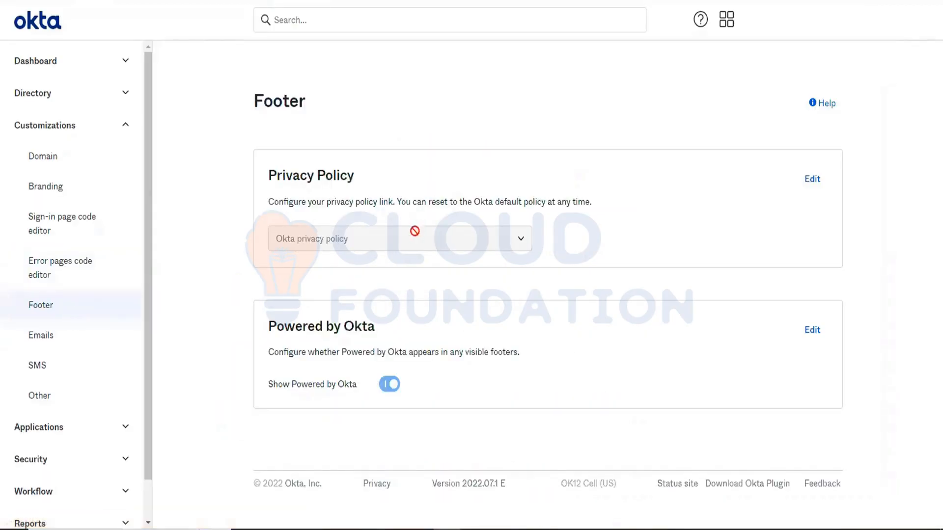
{"action": "left_click", "coordinate": [814, 179]}
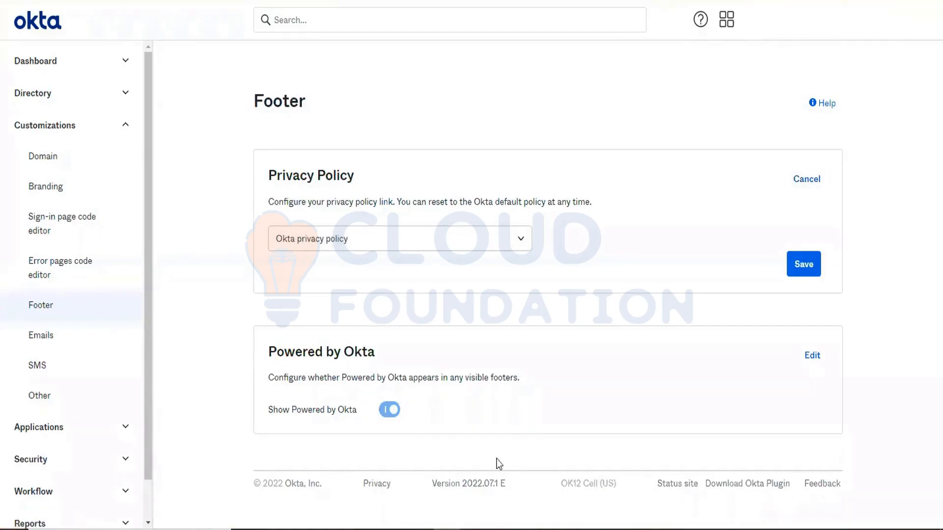
Switch the privacy policy to Custom privacy policy to view its disclosure and link fields, and restore Okta privacy policy.
{"action": "left_click", "coordinate": [408, 239]}
{"action": "left_click", "coordinate": [343, 273]}
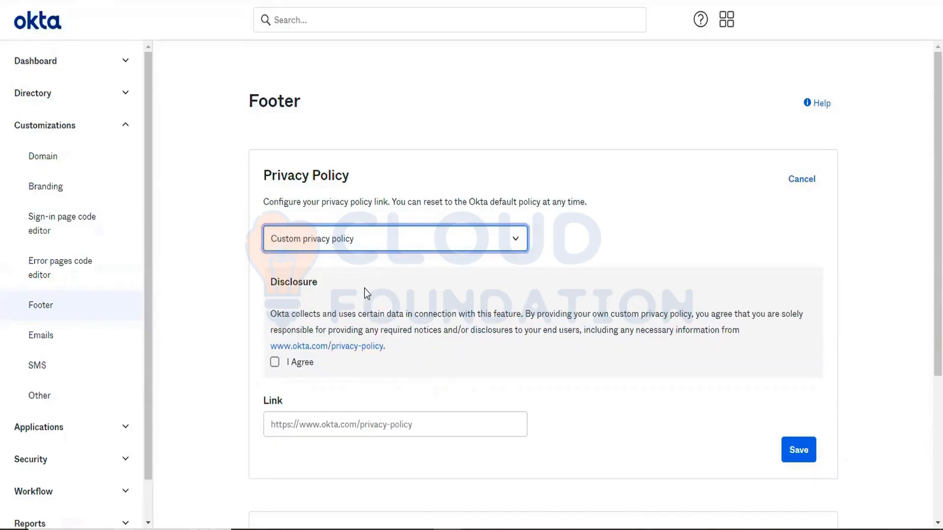
{"action": "left_click", "coordinate": [338, 248]}
{"action": "left_click", "coordinate": [311, 259]}
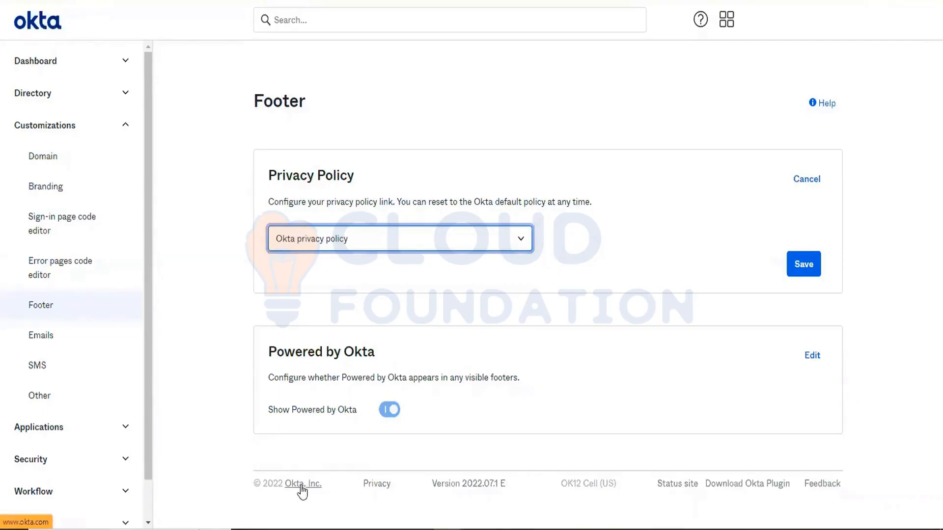
Open the Okta, Inc. footer link separately, and select Custom privacy policy to view its disclosure and link fields.
{"action": "left_click", "coordinate": [300, 487], "text": "ctrl"}
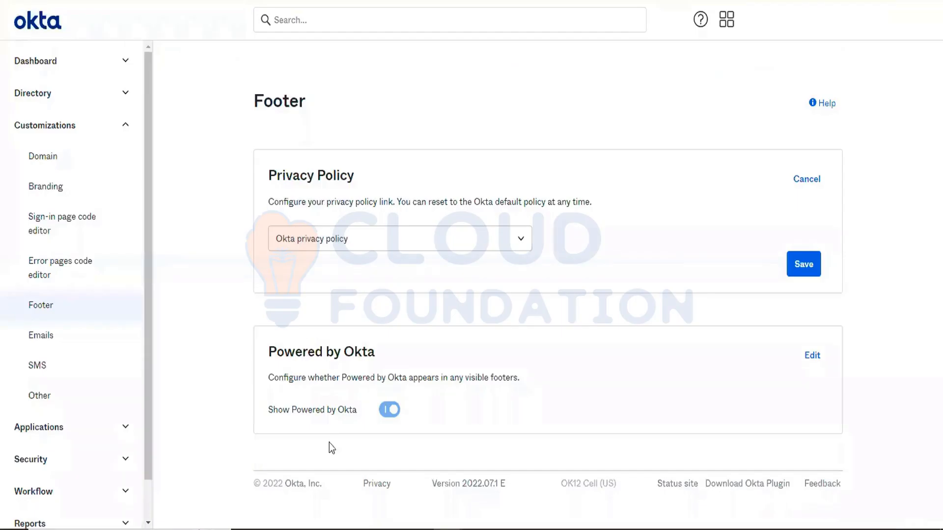
{"action": "left_click", "coordinate": [335, 238]}
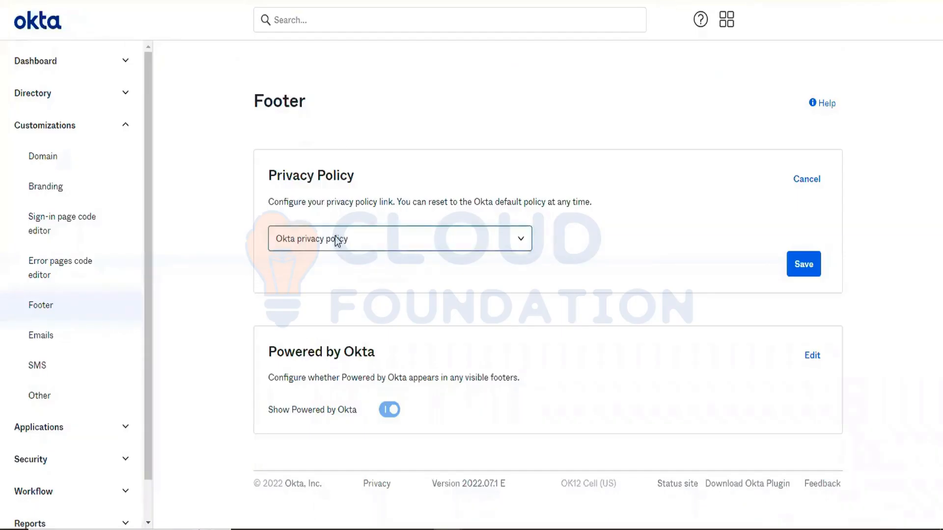
{"action": "left_click", "coordinate": [303, 273]}
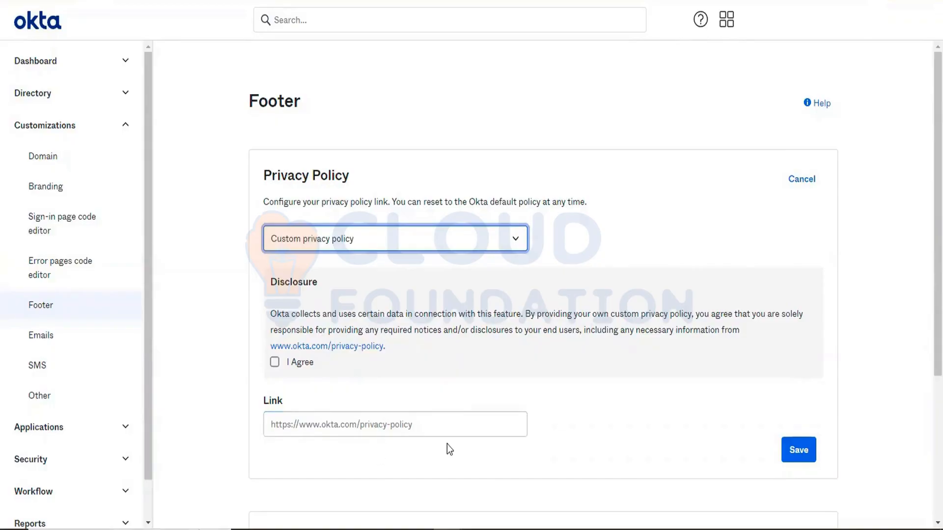
Make the Powered by Okta setting editable and turn off Show Powered by Okta.
{"action": "scroll", "coordinate": [448, 440], "scroll_direction": "down", "scroll_amount": 4}
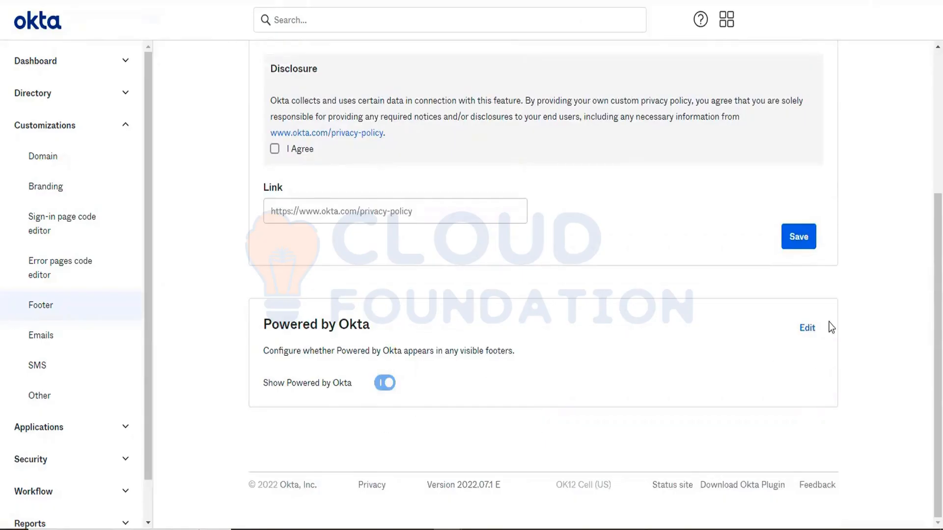
{"action": "left_click", "coordinate": [815, 327]}
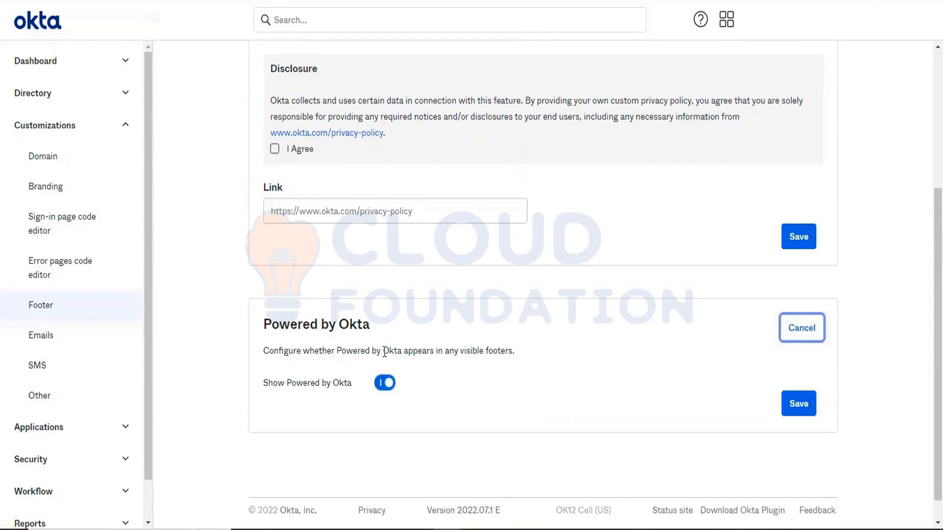
{"action": "left_click", "coordinate": [385, 384]}
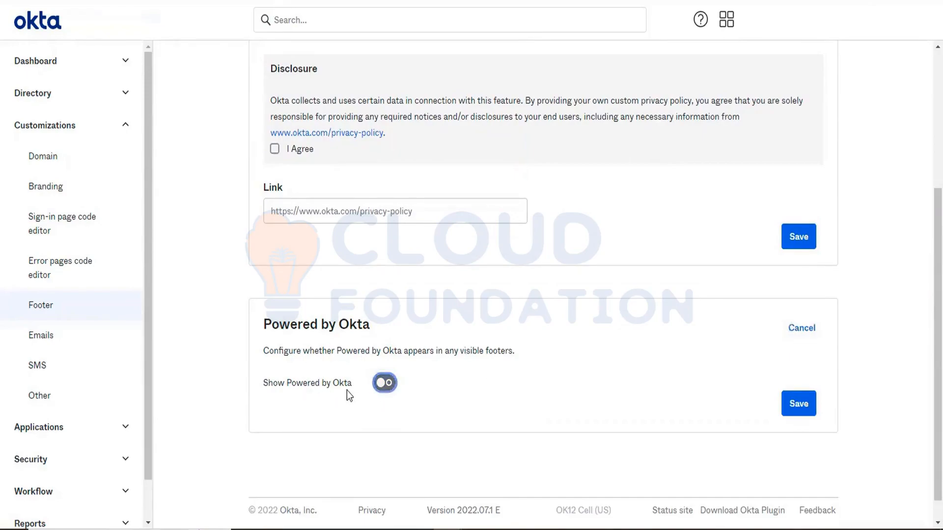
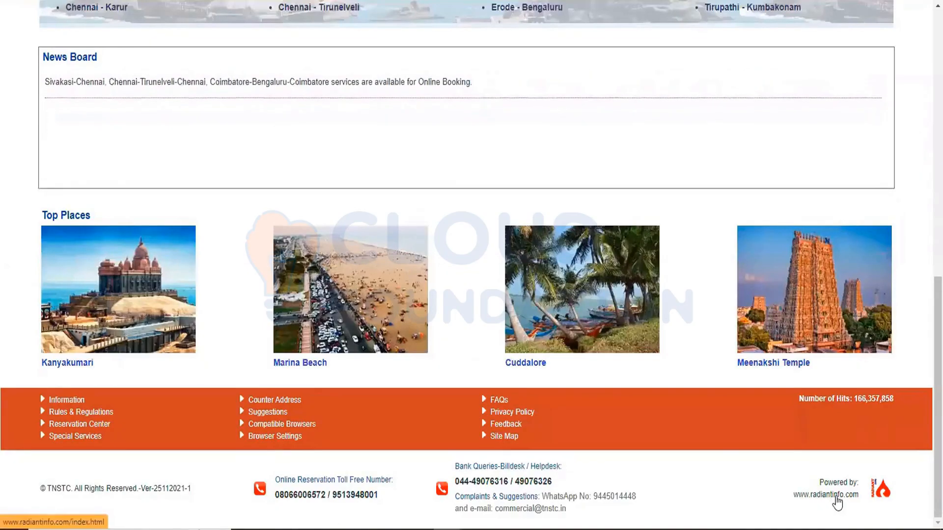
Open the Powered by link in the TNSTC site's footer as an example, and return to the Okta Footer page.
{"action": "left_click", "coordinate": [807, 472]}
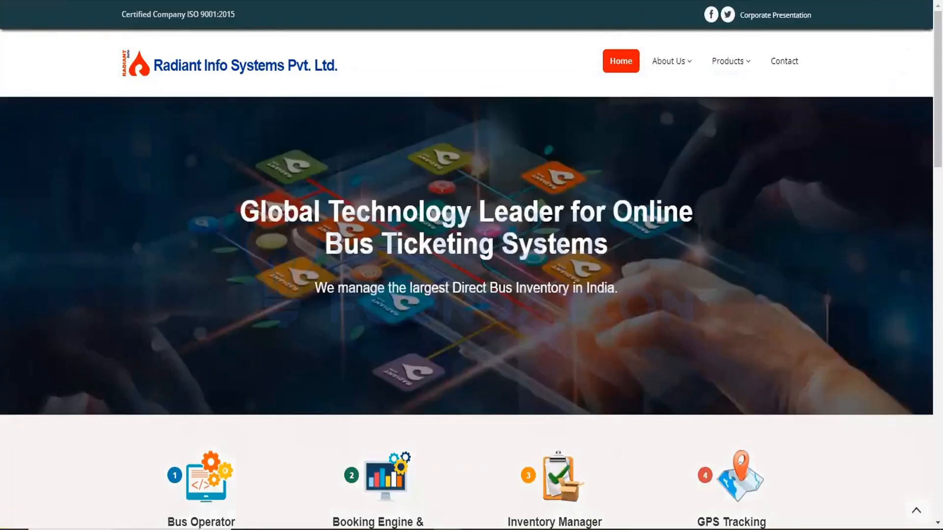
{"action": "key", "text": "ctrl+w"}
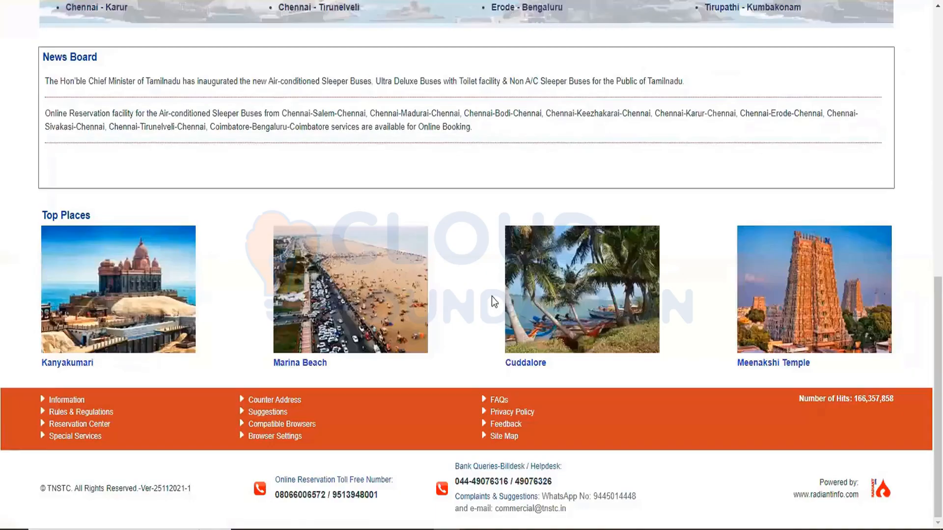
{"action": "scroll", "coordinate": [491, 296], "scroll_direction": "up", "scroll_amount": 10}
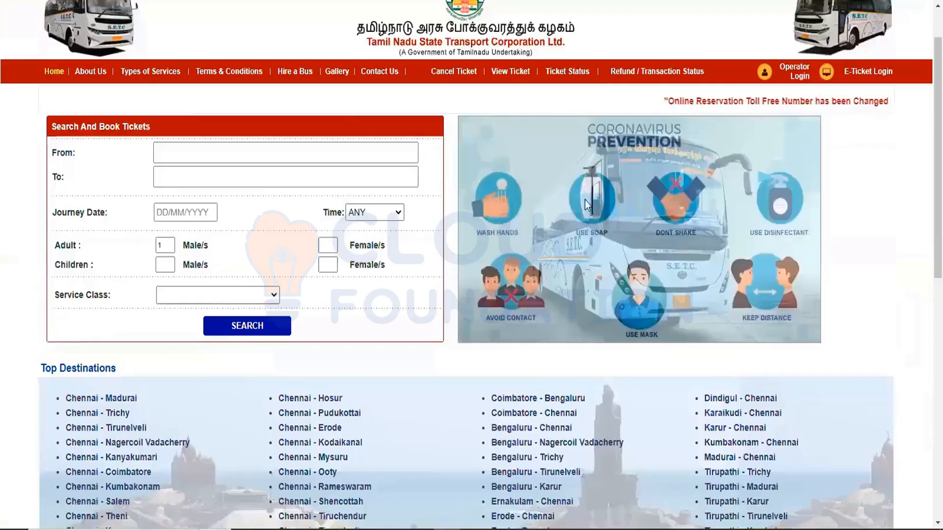
{"action": "key", "text": "ctrl+Tab"}
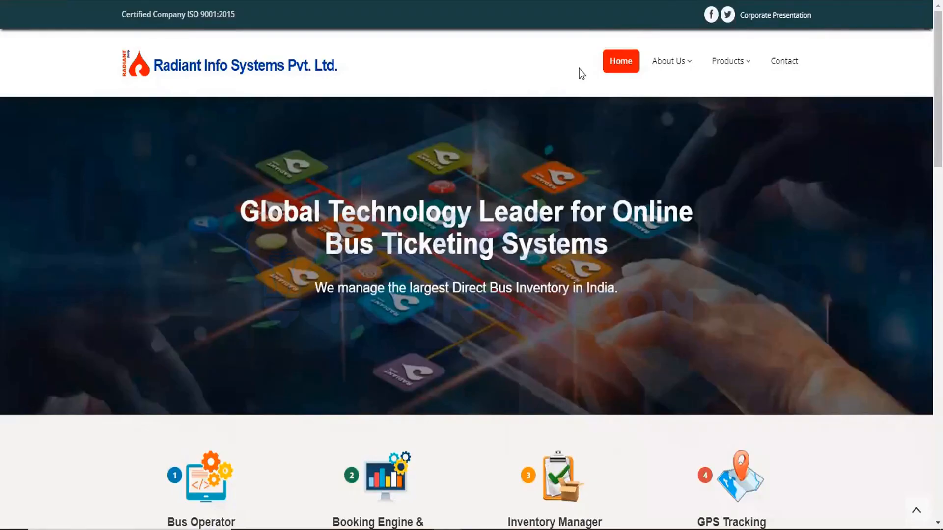
{"action": "key", "text": "ctrl+shift+Tab"}
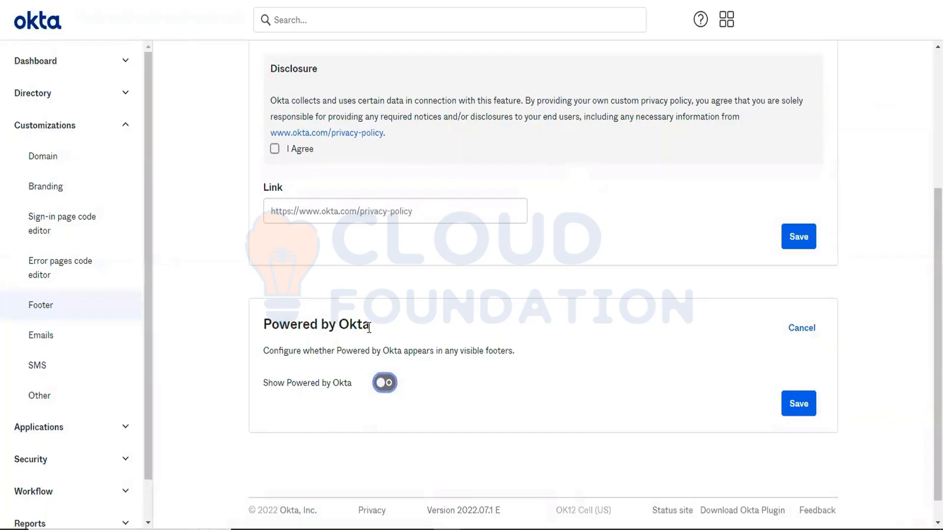
Open the Emails customization page and look over the template list and the default User Activation email.
{"action": "left_click", "coordinate": [43, 345]}
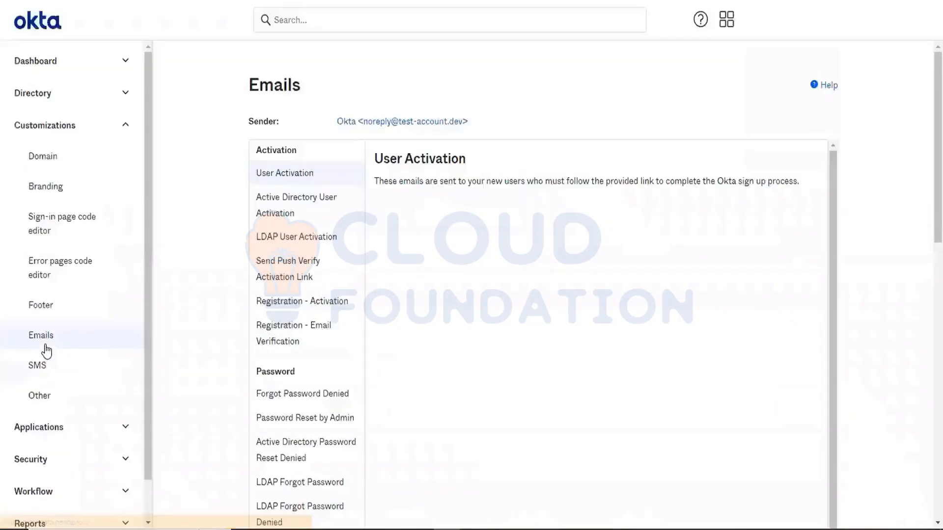
{"action": "scroll", "coordinate": [317, 407], "scroll_direction": "down", "scroll_amount": 1}
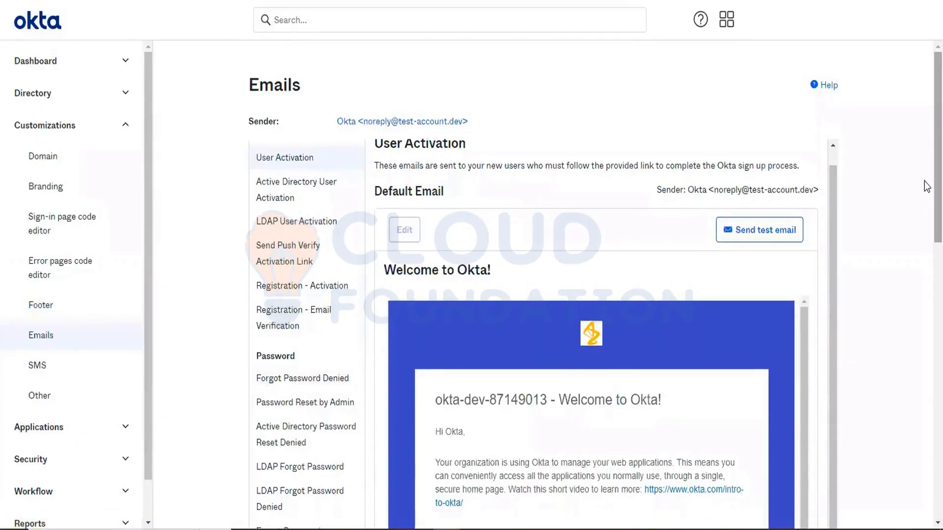
{"action": "left_click_drag", "start_coordinate": [926, 186], "coordinate": [926, 334]}
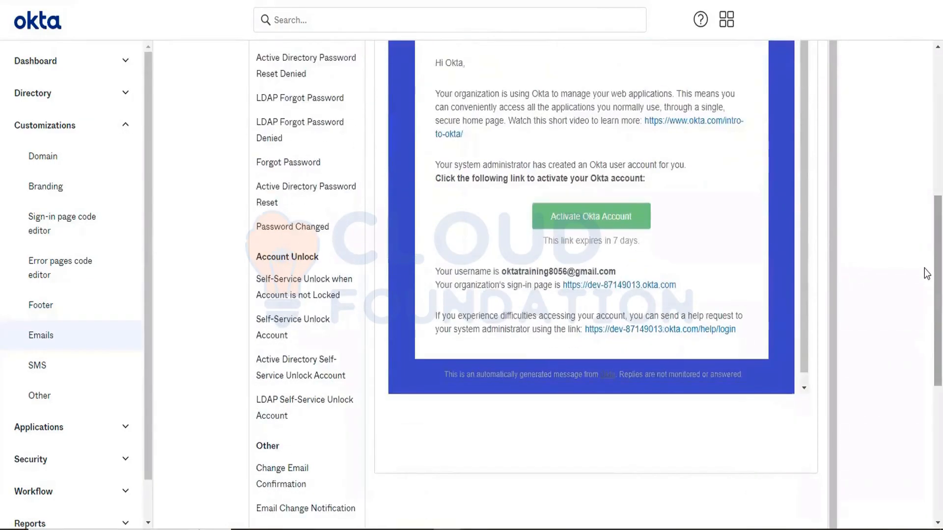
{"action": "left_click_drag", "start_coordinate": [926, 274], "coordinate": [926, 105]}
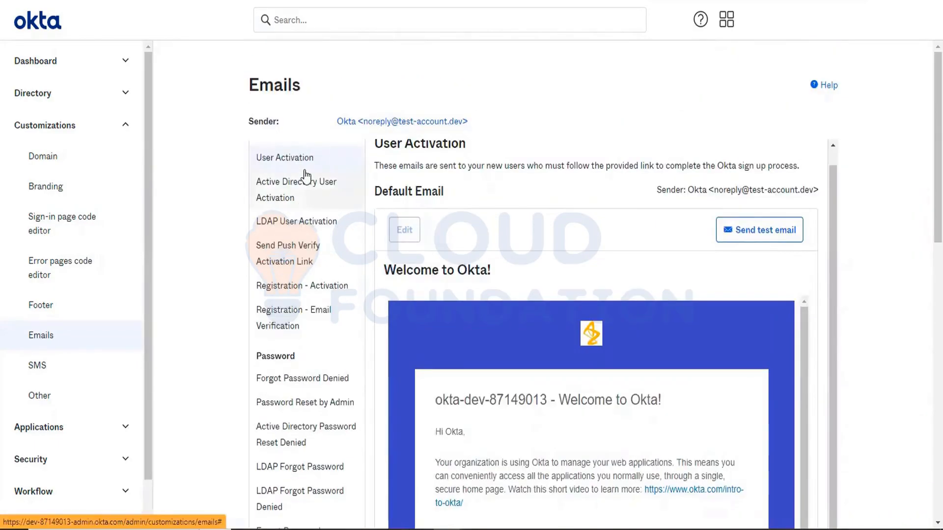
{"action": "scroll", "coordinate": [306, 176], "scroll_direction": "up", "scroll_amount": 1}
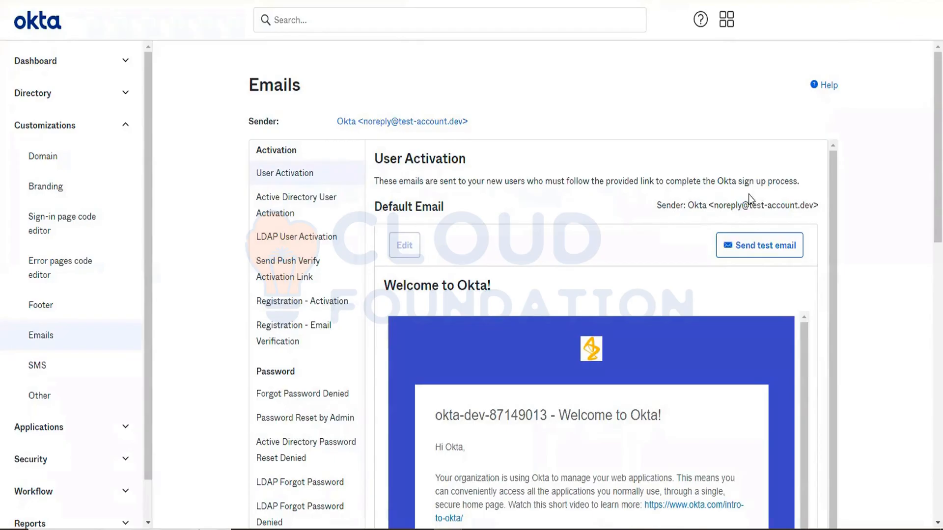
{"action": "scroll", "coordinate": [566, 256], "scroll_direction": "down", "scroll_amount": 1}
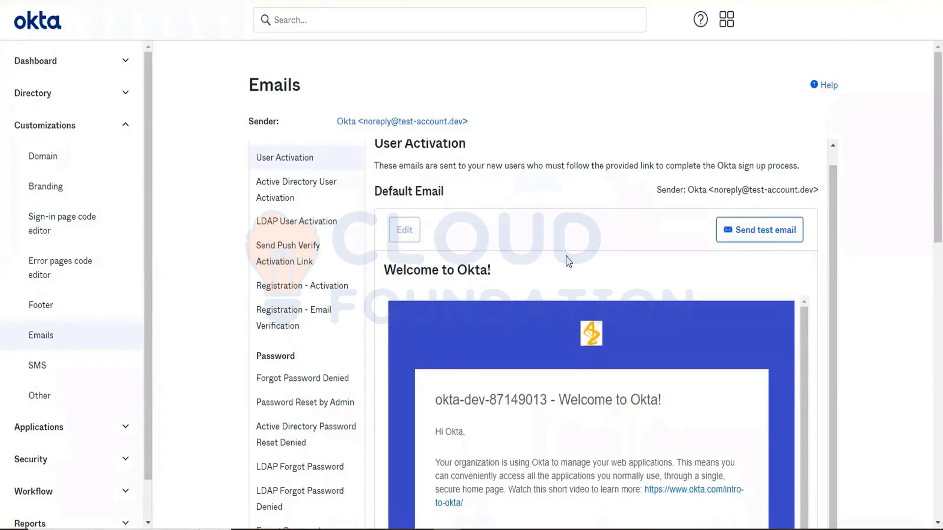
Try to edit the User Activation email, and review its preview by highlighting the introductory paragraph and the word username.
{"action": "left_click", "coordinate": [405, 236]}
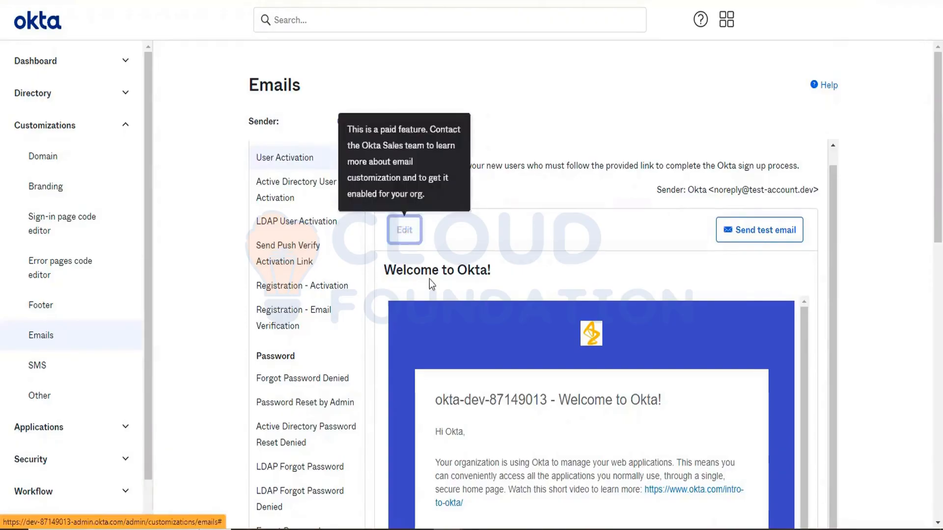
{"action": "left_click", "coordinate": [403, 231]}
{"action": "scroll", "coordinate": [556, 330], "scroll_direction": "down", "scroll_amount": 5}
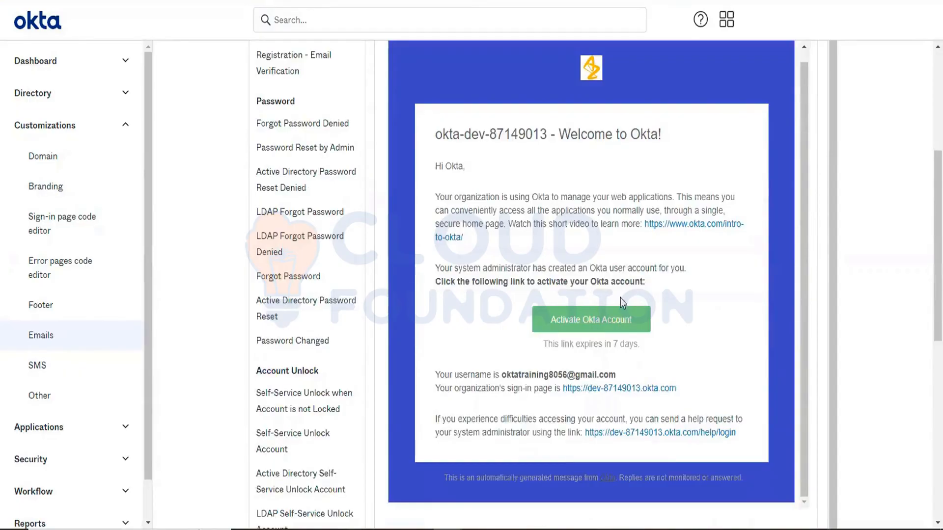
{"action": "left_click_drag", "start_coordinate": [438, 195], "coordinate": [472, 240]}
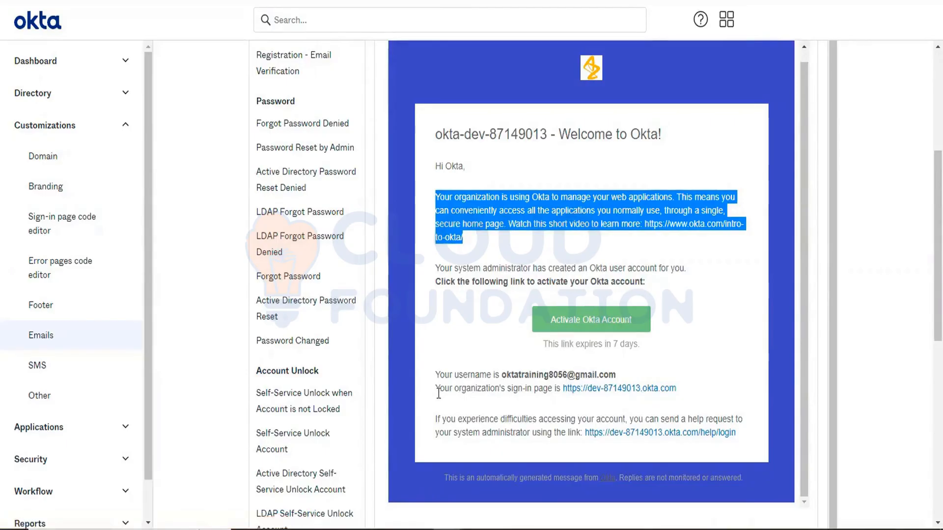
{"action": "double_click", "coordinate": [477, 375]}
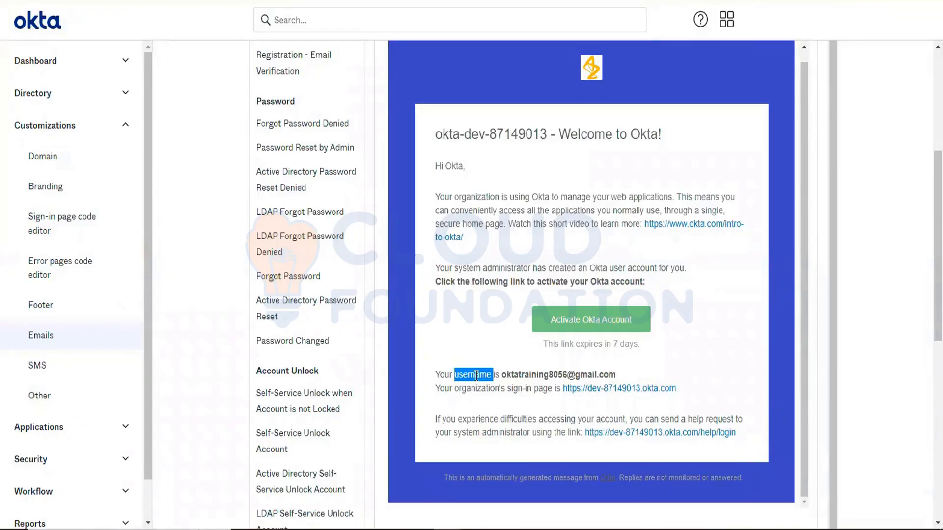
{"action": "left_click", "coordinate": [473, 389]}
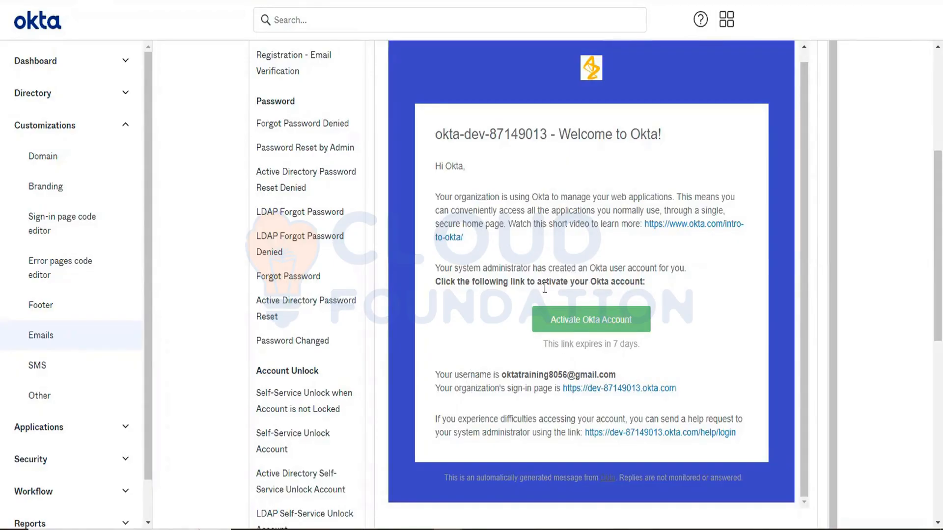
{"action": "scroll", "coordinate": [545, 288], "scroll_direction": "up", "scroll_amount": 1}
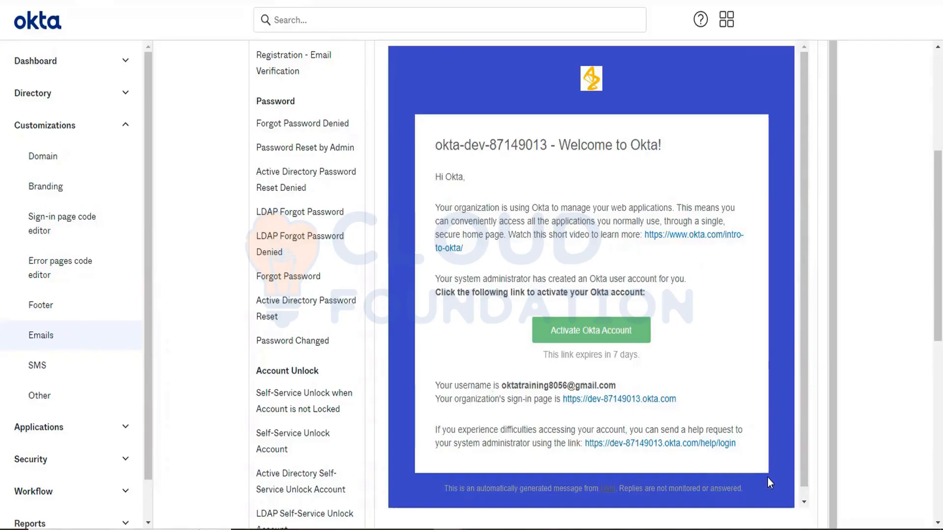
Open the Active Directory User Activation template and look through its default email preview.
{"action": "scroll", "coordinate": [928, 256], "scroll_direction": "up", "scroll_amount": 6}
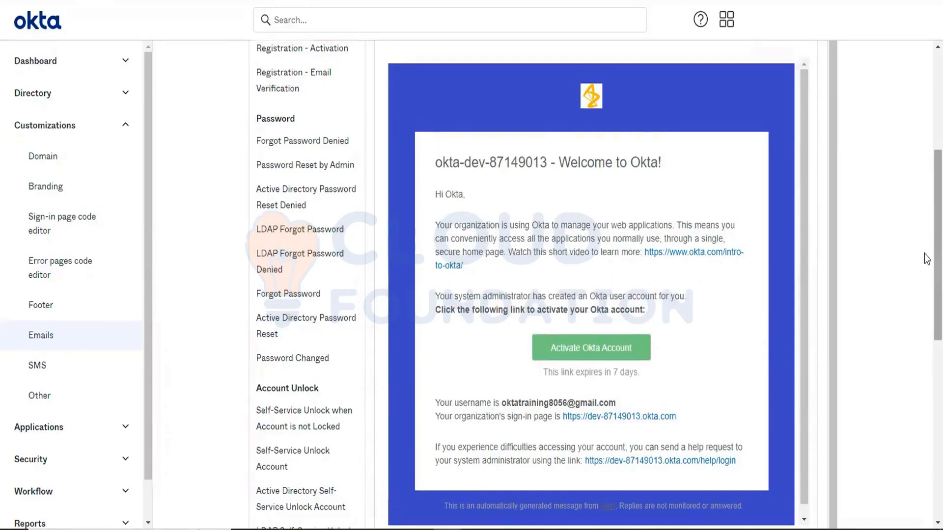
{"action": "left_click", "coordinate": [290, 219]}
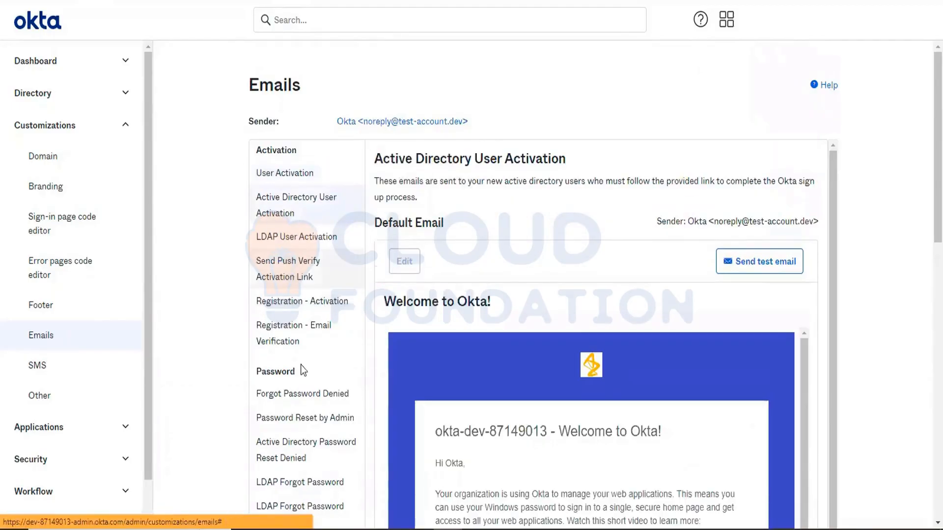
{"action": "scroll", "coordinate": [332, 355], "scroll_direction": "down", "scroll_amount": 1}
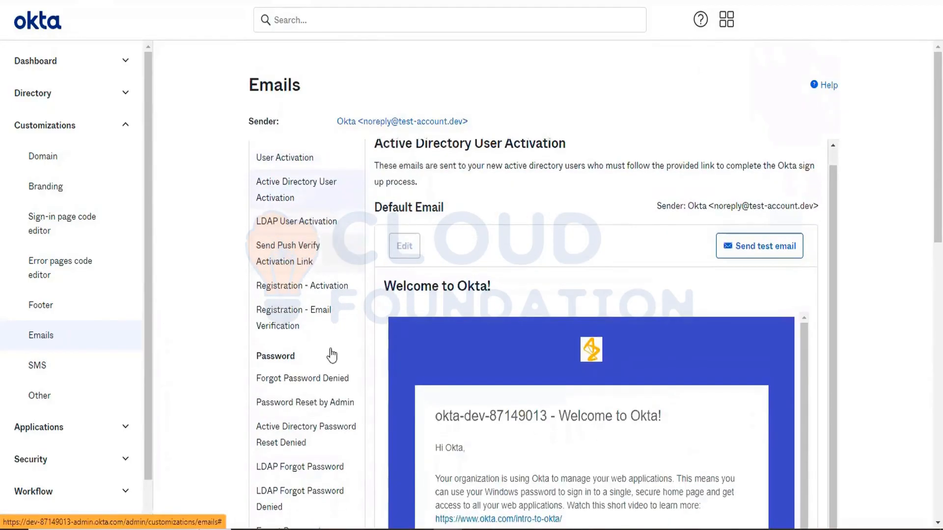
{"action": "scroll", "coordinate": [312, 423], "scroll_direction": "down", "scroll_amount": 7}
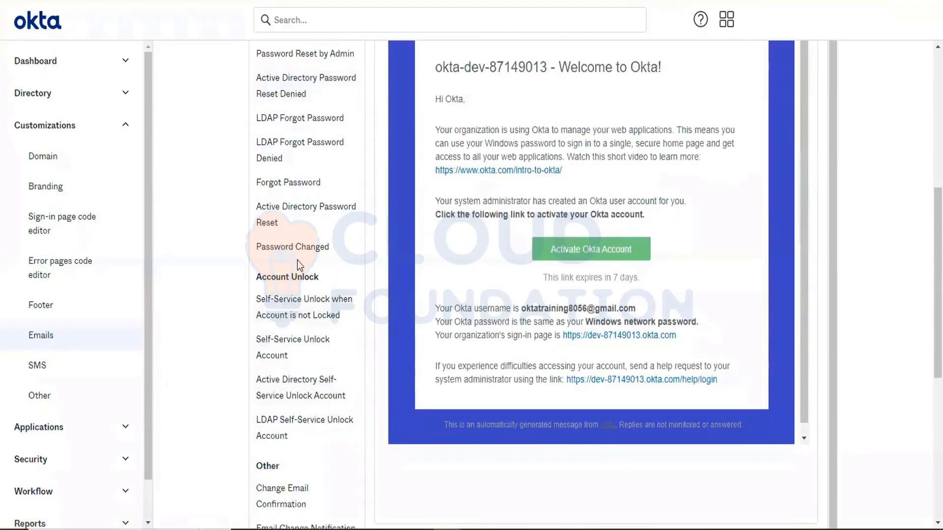
Open the Password Changed template and highlight the account address in its email preview.
{"action": "left_click", "coordinate": [296, 258]}
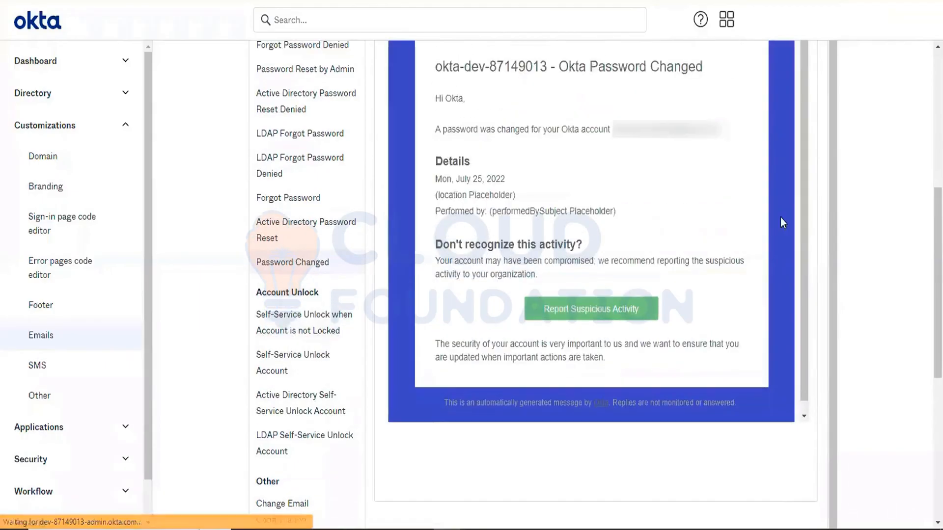
{"action": "scroll", "coordinate": [926, 283], "scroll_direction": "up", "scroll_amount": 2}
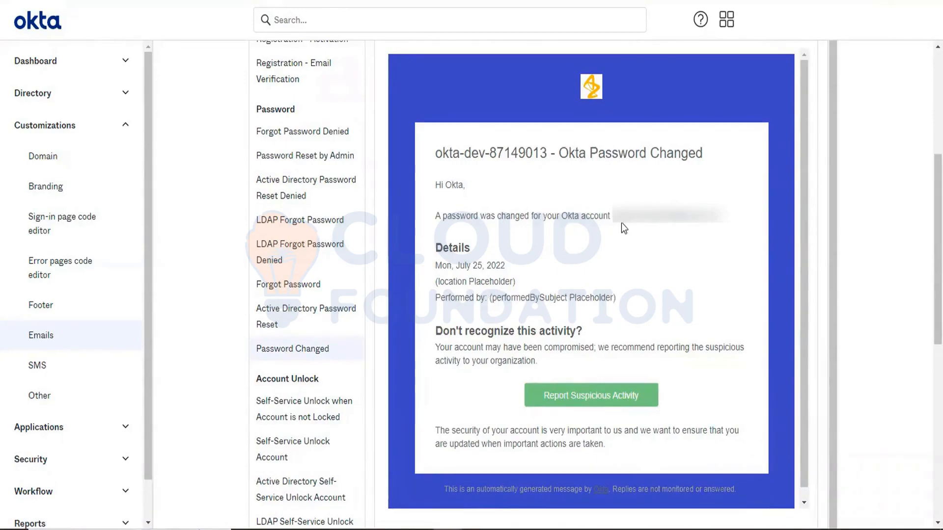
{"action": "left_click_drag", "start_coordinate": [613, 219], "coordinate": [730, 222]}
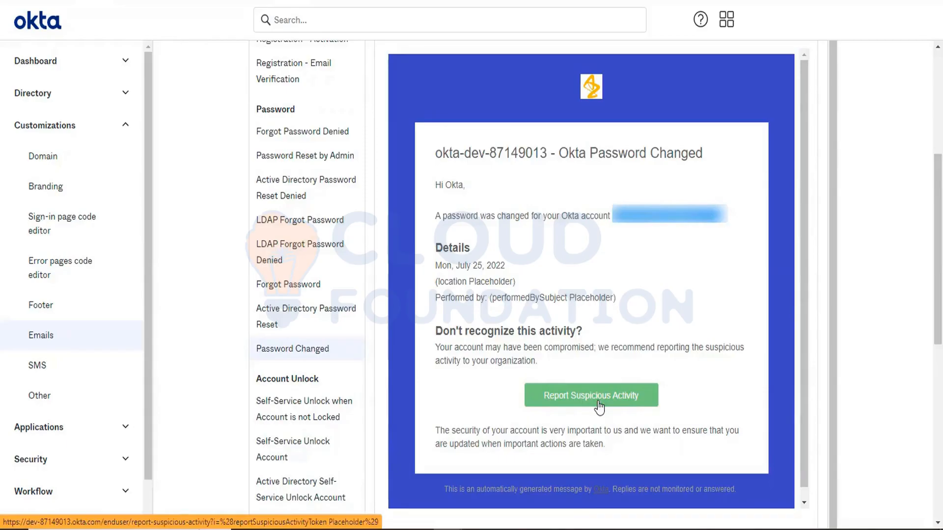
Follow the Report Suspicious Activity link in the email preview and return to the Password Changed template.
{"action": "left_click", "coordinate": [573, 406]}
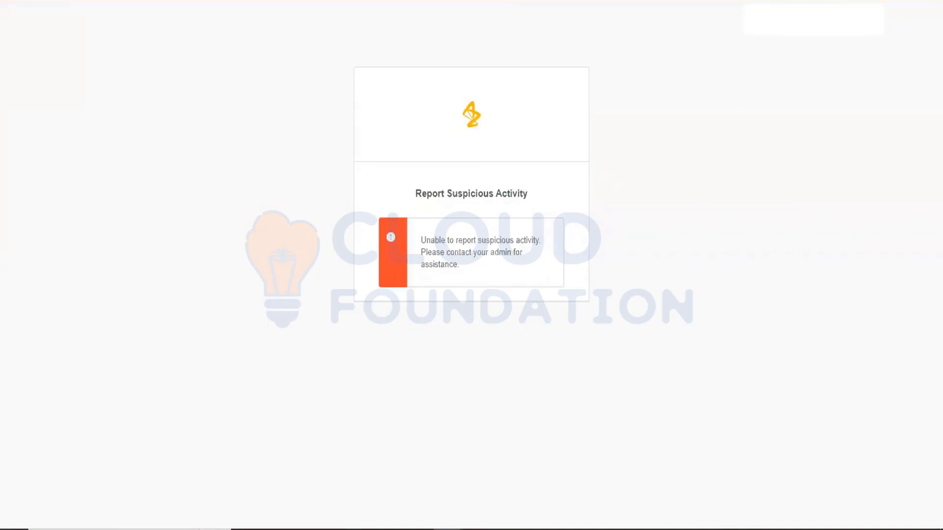
{"action": "left_click", "coordinate": [147, 1]}
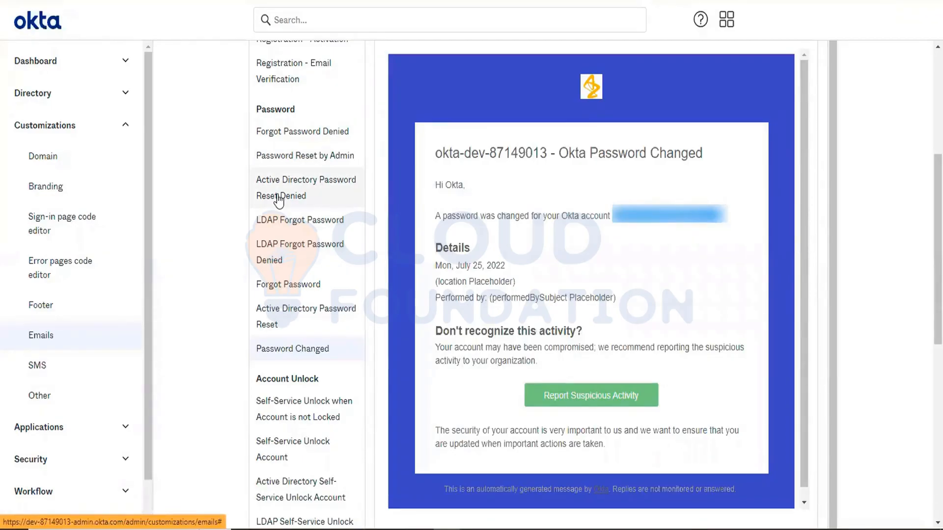
{"action": "scroll", "coordinate": [275, 438], "scroll_direction": "down", "scroll_amount": 1}
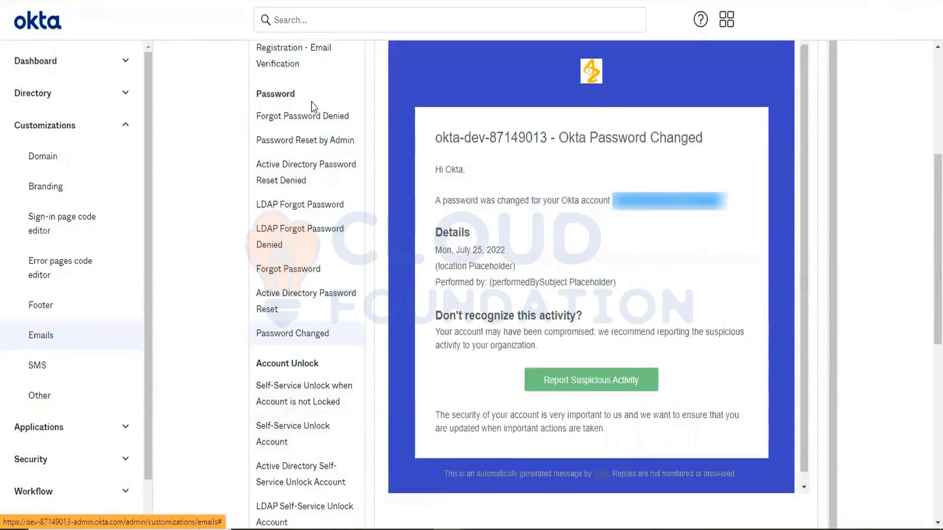
{"action": "scroll", "coordinate": [313, 107], "scroll_direction": "up", "scroll_amount": 1}
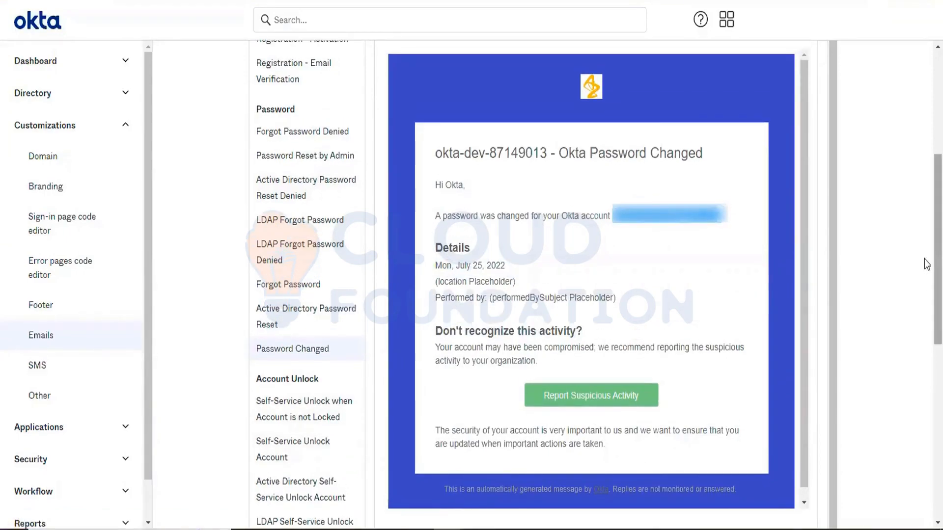
Look through the Password Changed email preview, and open the Active Directory User Activation and User Activation templates.
{"action": "left_click_drag", "start_coordinate": [938, 259], "coordinate": [938, 87]}
{"action": "scroll", "coordinate": [927, 163], "scroll_direction": "down", "scroll_amount": 1}
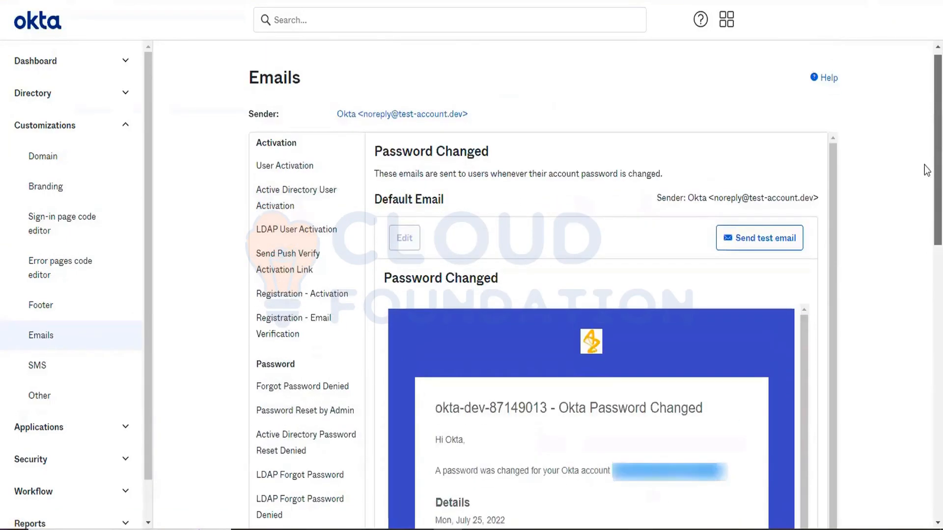
{"action": "scroll", "coordinate": [927, 170], "scroll_direction": "down", "scroll_amount": 1}
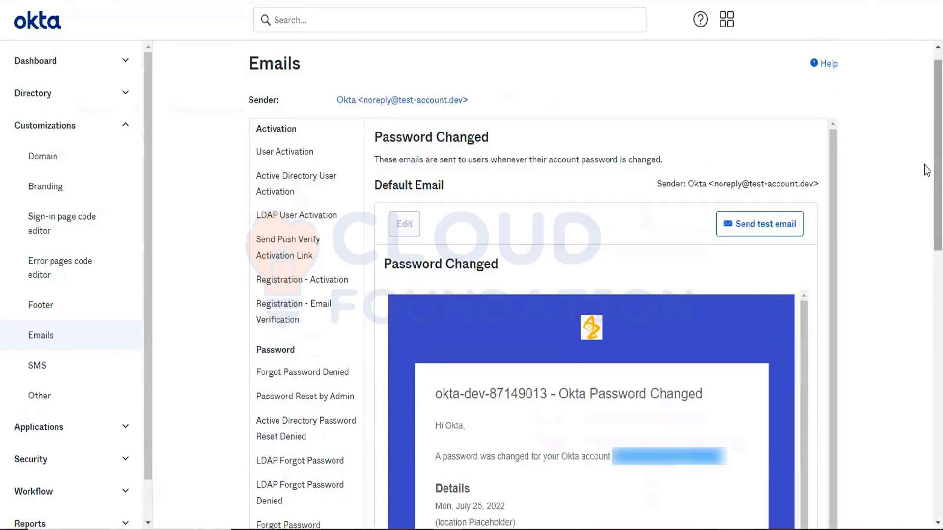
{"action": "scroll", "coordinate": [927, 205], "scroll_direction": "down", "scroll_amount": 3}
{"action": "scroll", "coordinate": [928, 245], "scroll_direction": "down", "scroll_amount": 5}
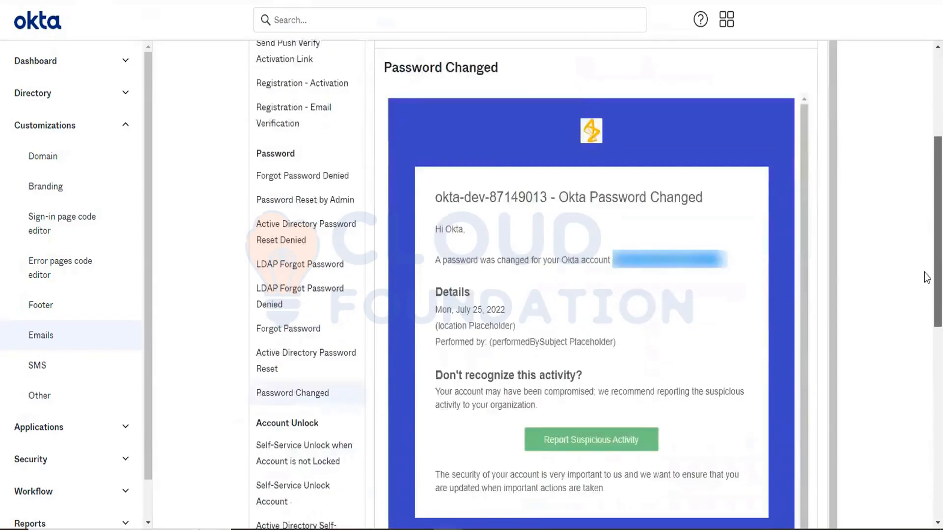
{"action": "scroll", "coordinate": [928, 278], "scroll_direction": "up", "scroll_amount": 7}
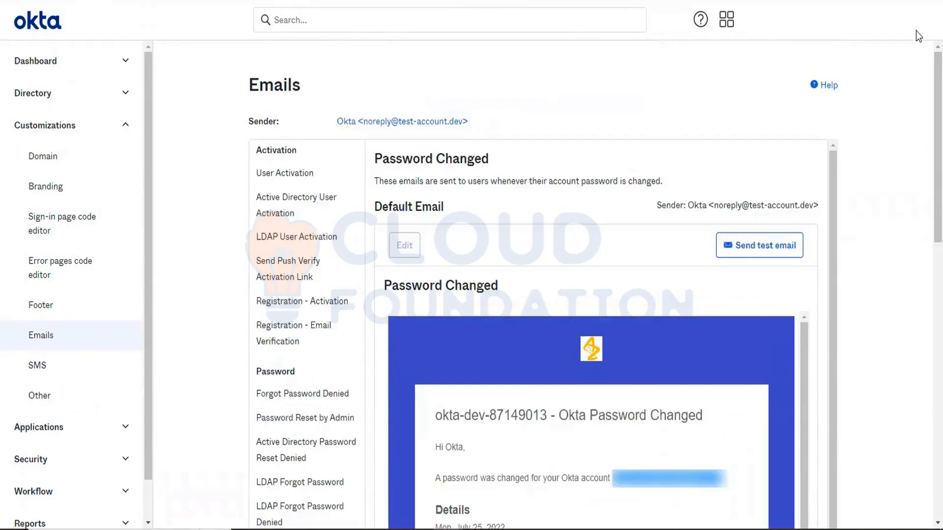
{"action": "left_click", "coordinate": [282, 191]}
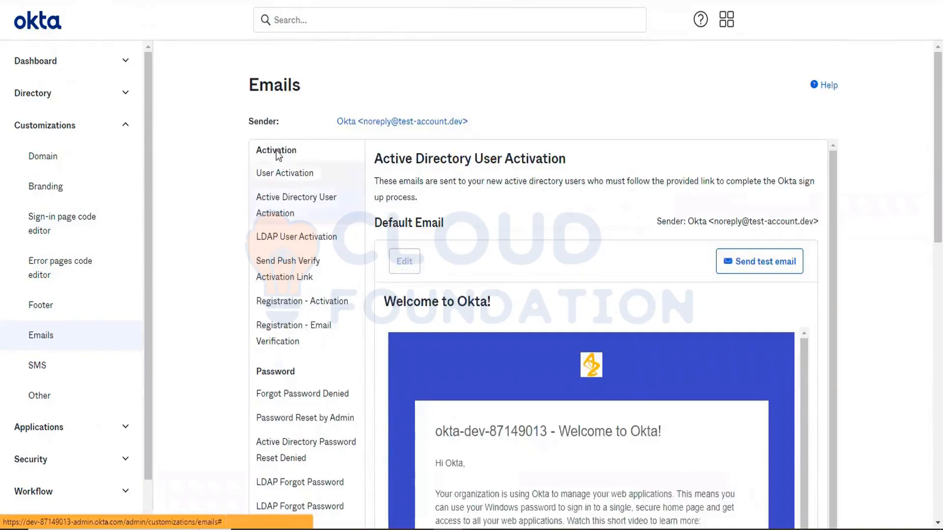
{"action": "left_click", "coordinate": [276, 173]}
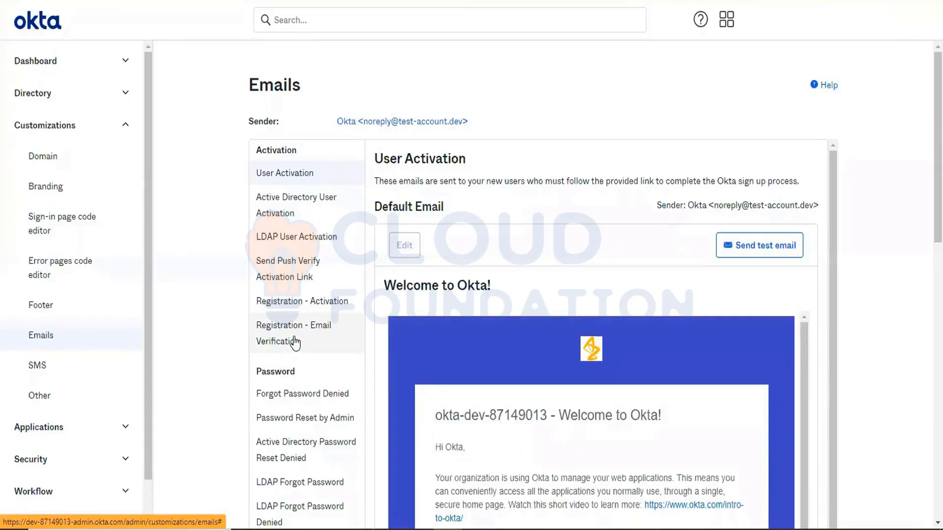
Start an English (en) translation of the MFA verification SMS with the greeting "Hi CTS'ian".
{"action": "left_click", "coordinate": [77, 383]}
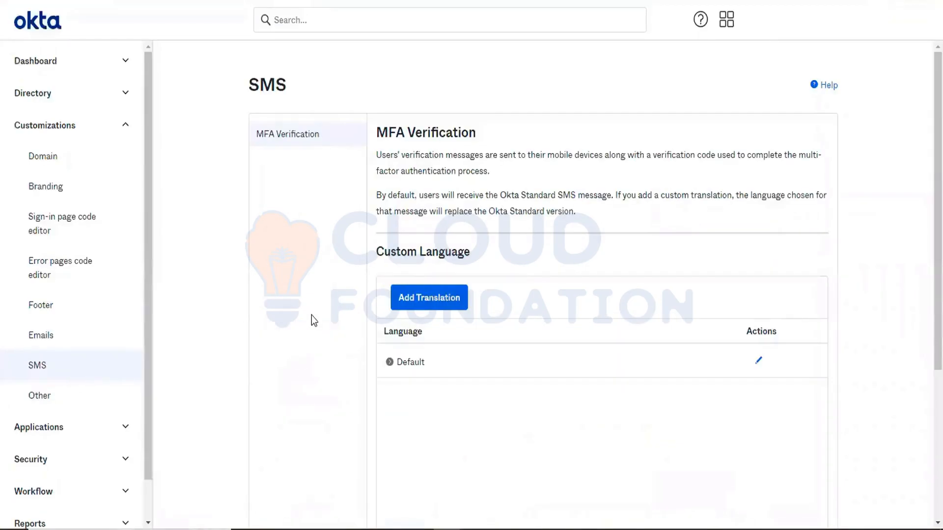
{"action": "left_click", "coordinate": [427, 297]}
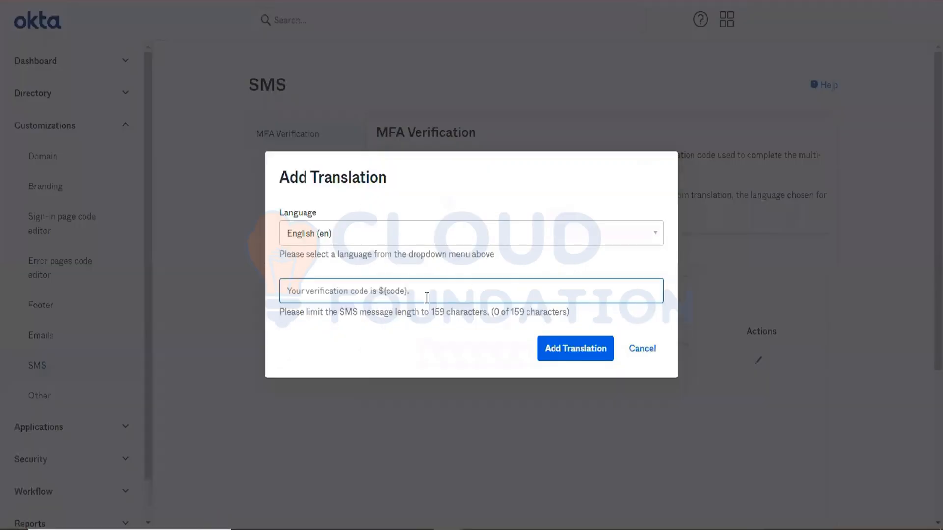
{"action": "left_click", "coordinate": [368, 298]}
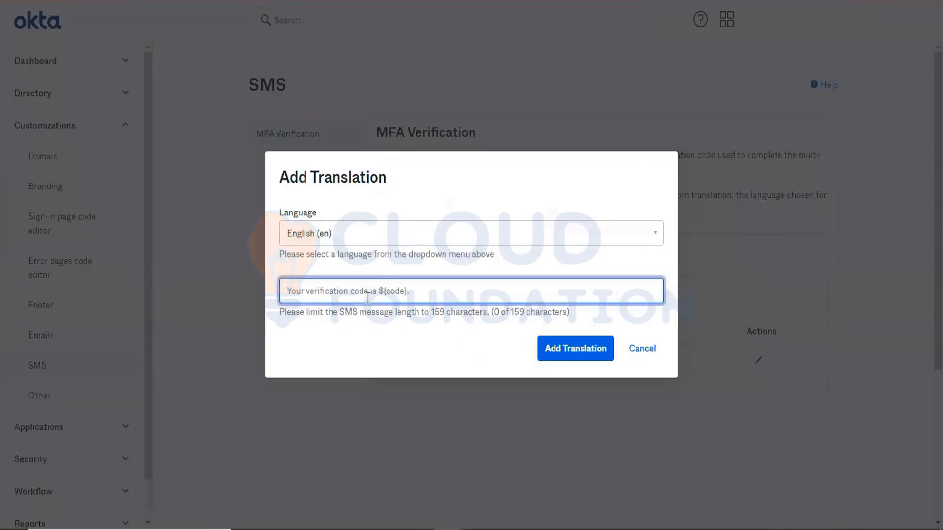
{"action": "type", "text": "Hi Cog"}
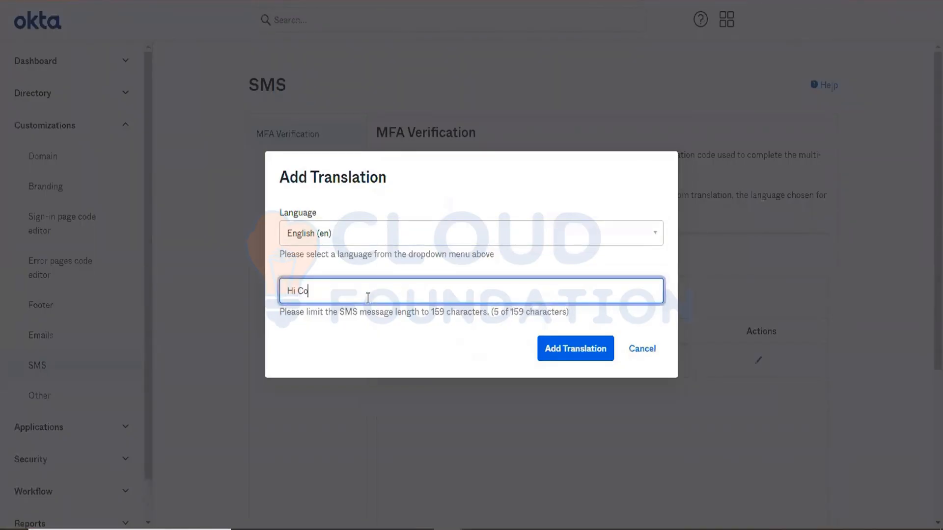
{"action": "key", "text": "BackSpace"}
{"action": "key", "text": "BackSpace"}
{"action": "type", "text": "TS"}
{"action": "type", "text": " ian"}
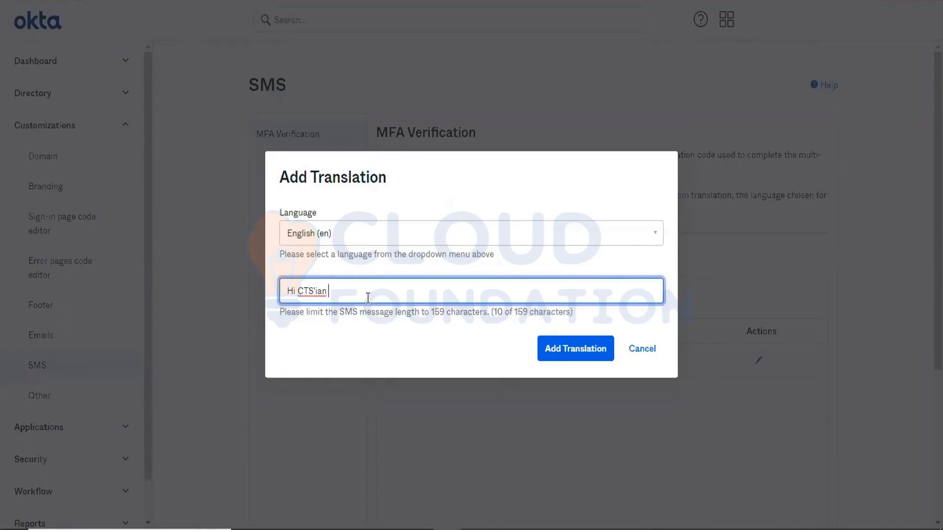
Continue the SMS message with ", Your OKTA OTP password is.." and try to add the translation.
{"action": "type", "text": ", Your OKTA OPT p"}
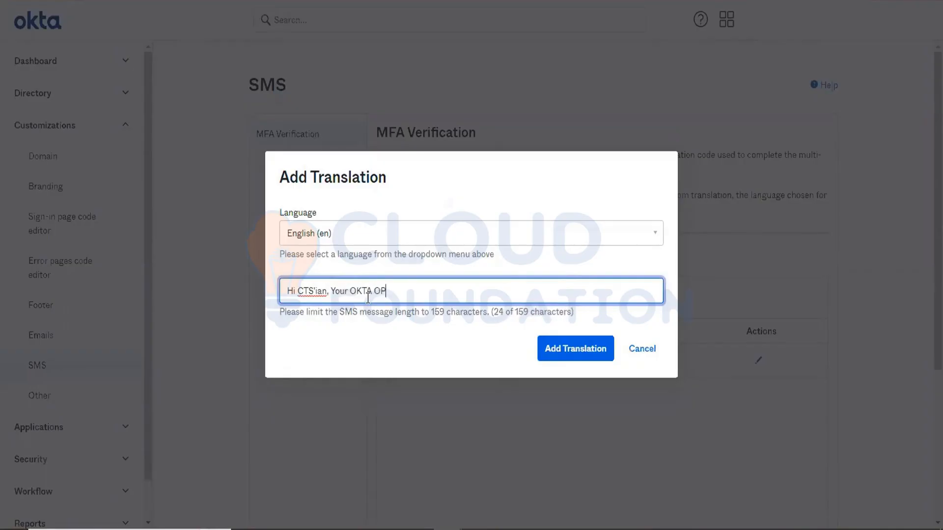
{"action": "key", "text": "BackSpace"}
{"action": "key", "text": "BackSpace"}
{"action": "key", "text": "BackSpace"}
{"action": "key", "text": "BackSpace"}
{"action": "type", "text": "TP pass"}
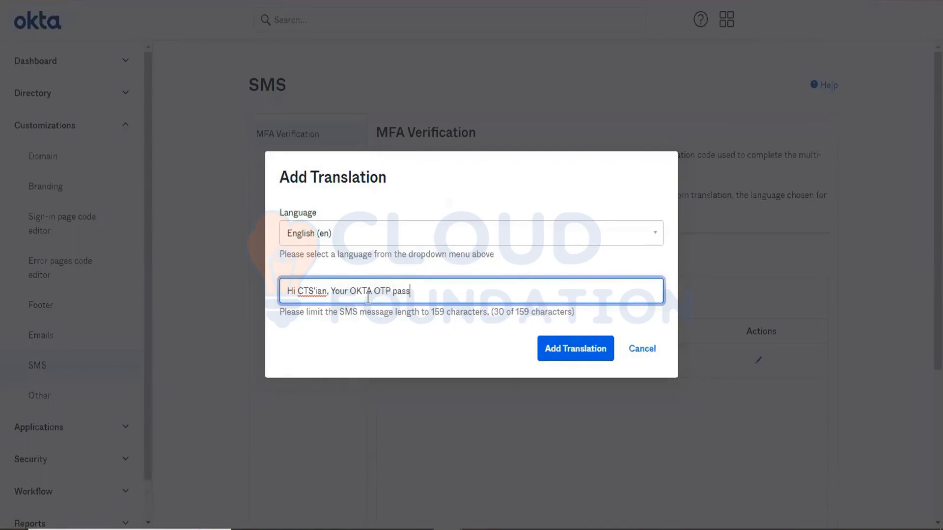
{"action": "type", "text": "word is.."}
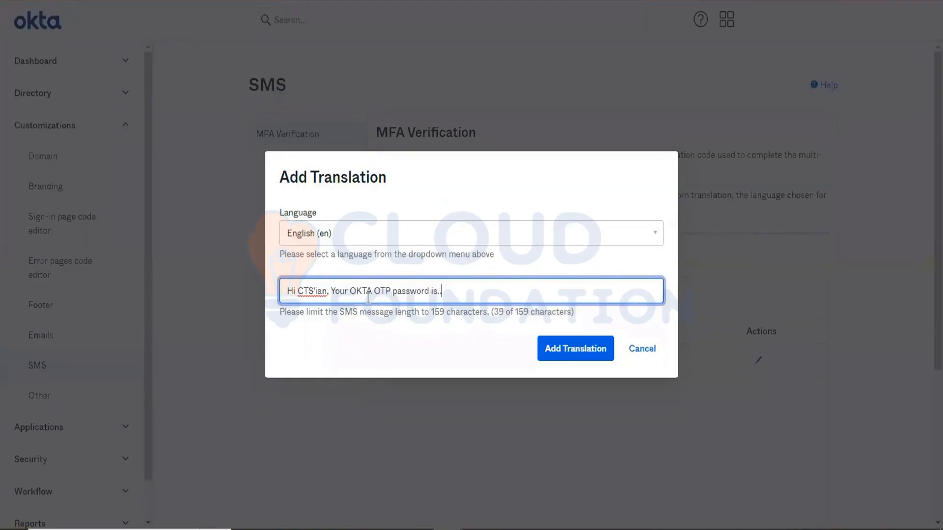
{"action": "left_click", "coordinate": [564, 348]}
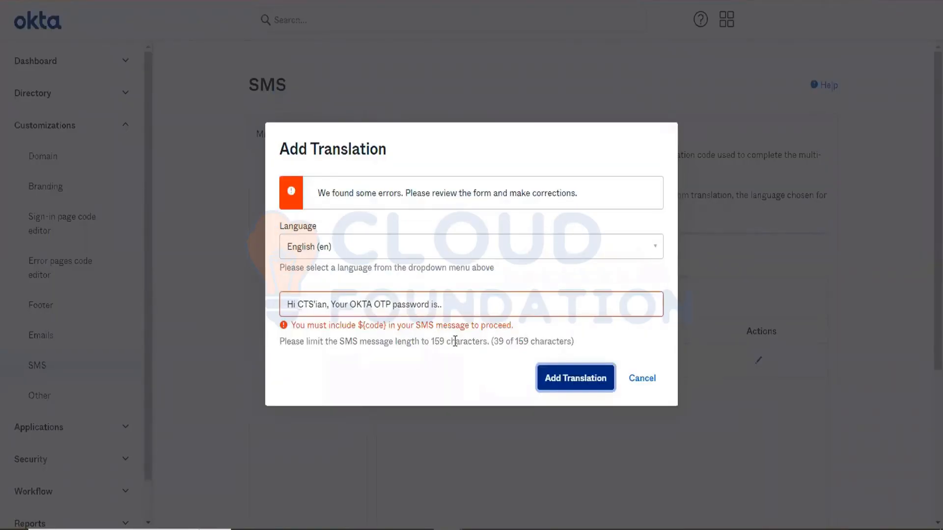
Append "$code" to the SMS message and try to add the translation again.
{"action": "left_click", "coordinate": [480, 304]}
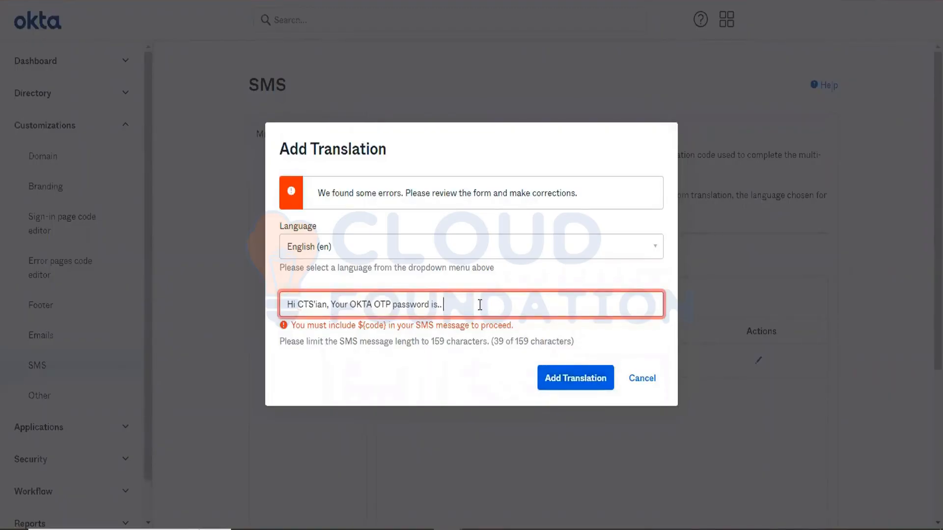
{"action": "type", "text": "$"}
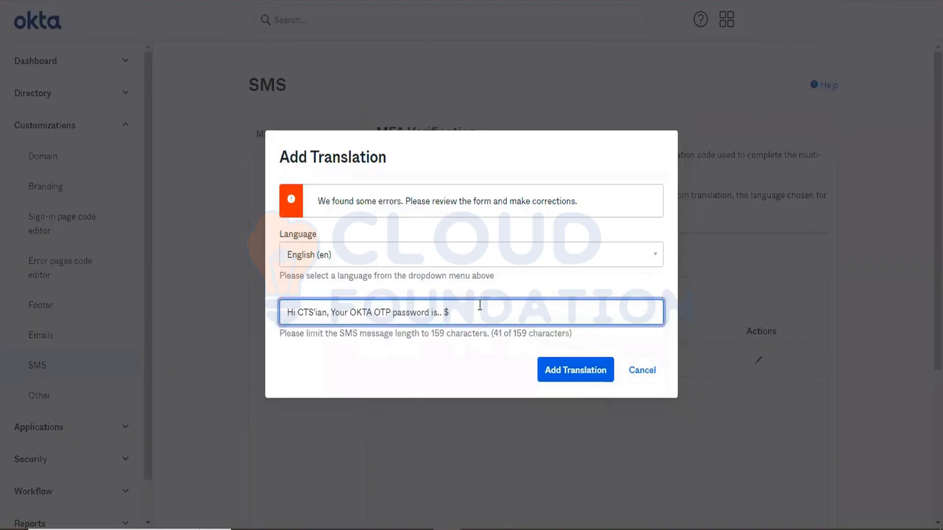
{"action": "type", "text": "code"}
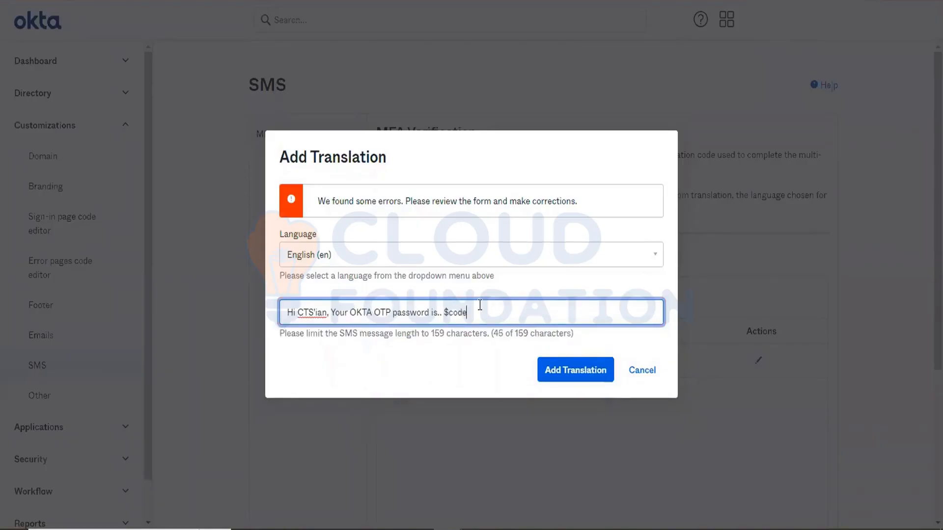
{"action": "left_click", "coordinate": [568, 373]}
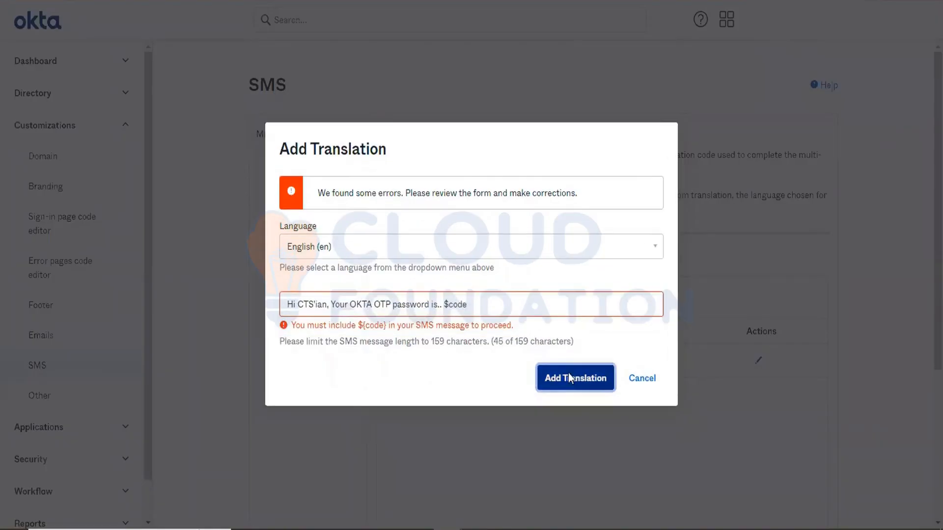
Correct the placeholder to "${code}", add the translation, and show the SMS preview of the English (en) entry.
{"action": "left_click", "coordinate": [472, 310]}
{"action": "type", "text": "}"}
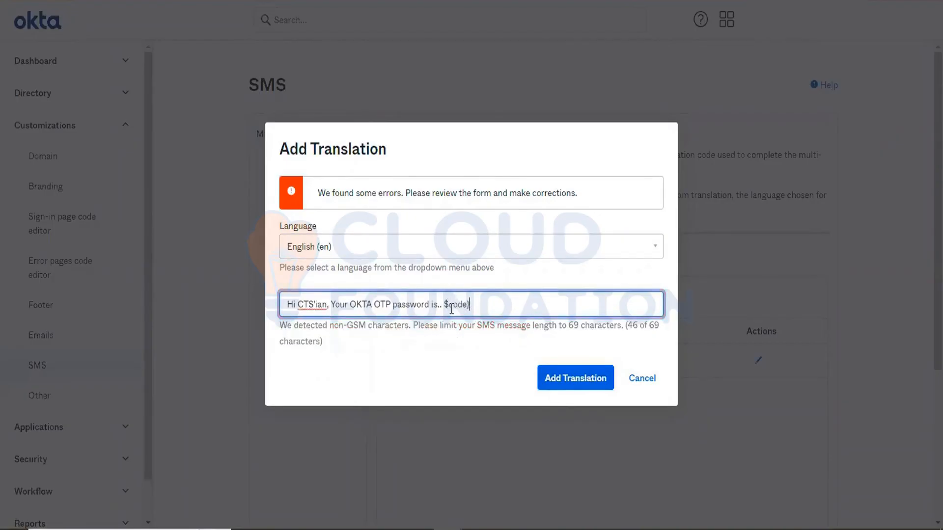
{"action": "left_click", "coordinate": [450, 309]}
{"action": "type", "text": "{"}
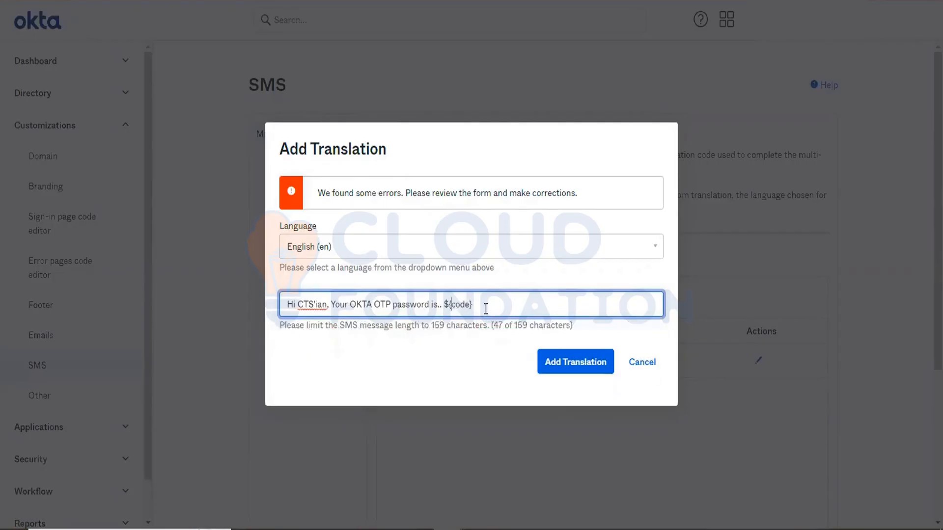
{"action": "left_click", "coordinate": [546, 353]}
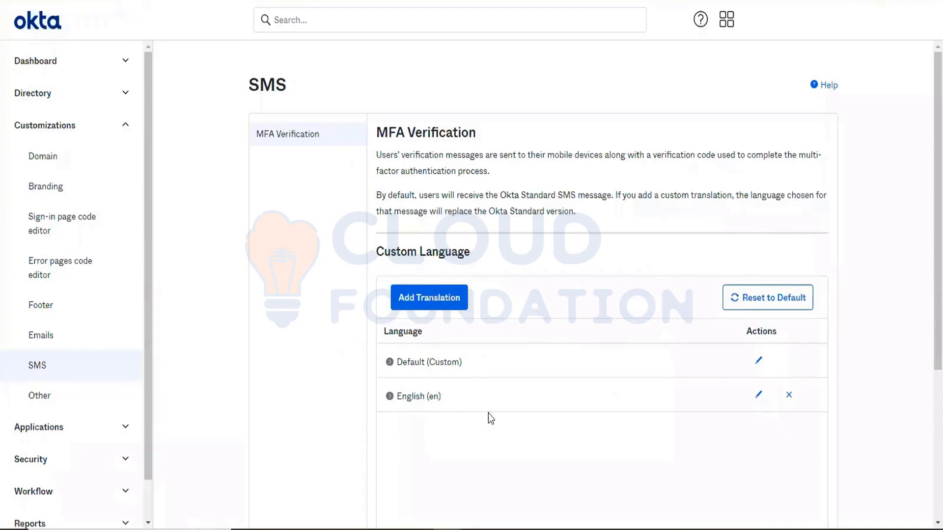
{"action": "left_click", "coordinate": [391, 399]}
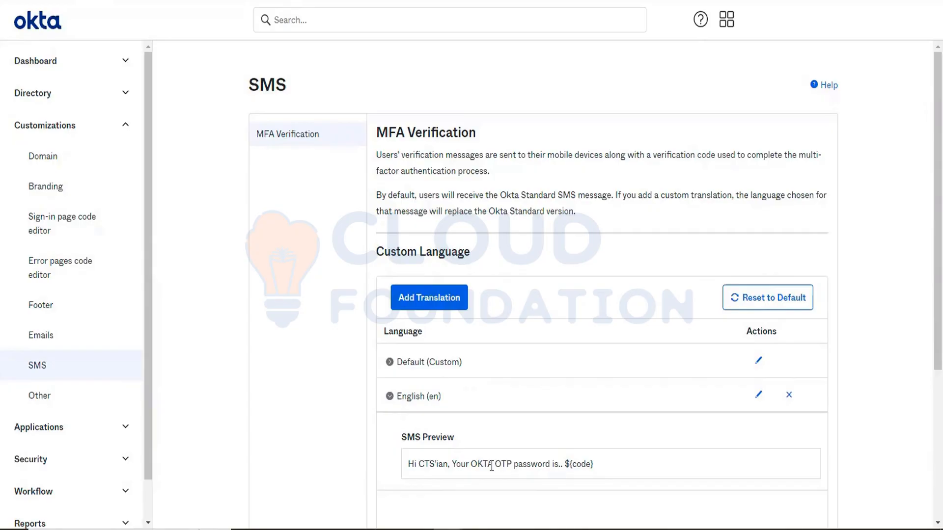
Open the Other customizations and browse the language choices for the organization's display language.
{"action": "left_click", "coordinate": [53, 395]}
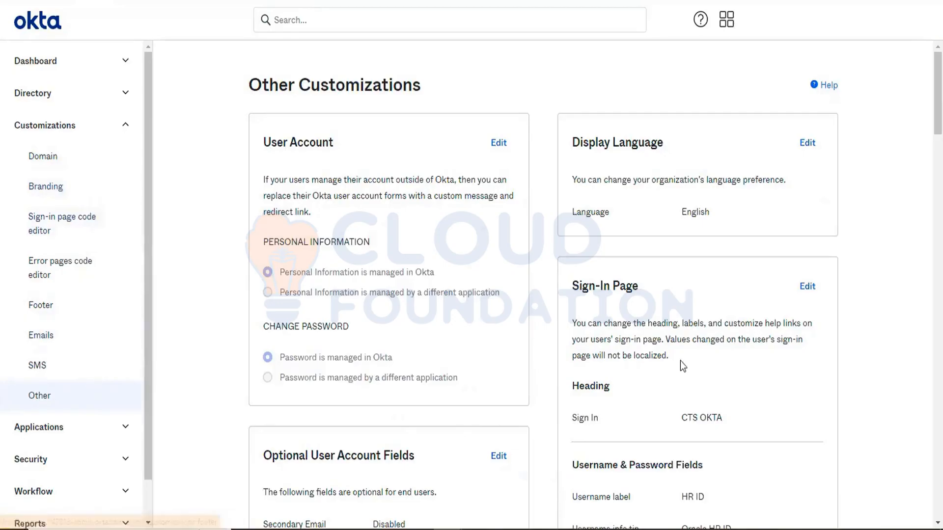
{"action": "left_click", "coordinate": [805, 144]}
{"action": "left_click", "coordinate": [729, 223]}
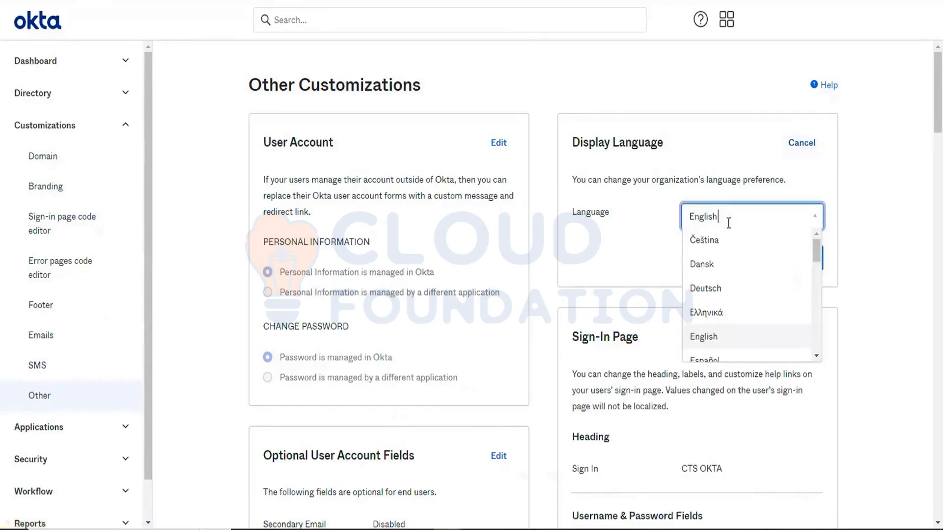
{"action": "scroll", "coordinate": [727, 350], "scroll_direction": "down", "scroll_amount": 10}
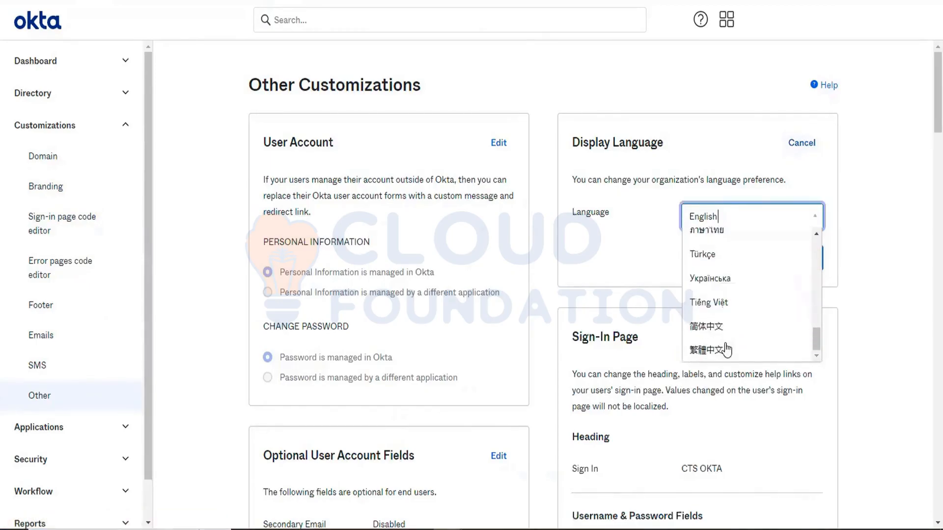
{"action": "scroll", "coordinate": [727, 348], "scroll_direction": "up", "scroll_amount": 10}
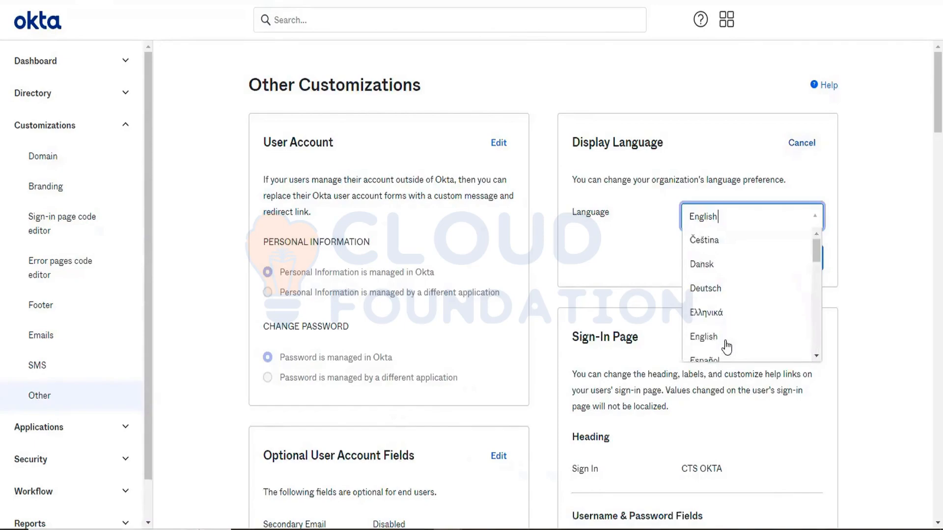
{"action": "left_click", "coordinate": [908, 267]}
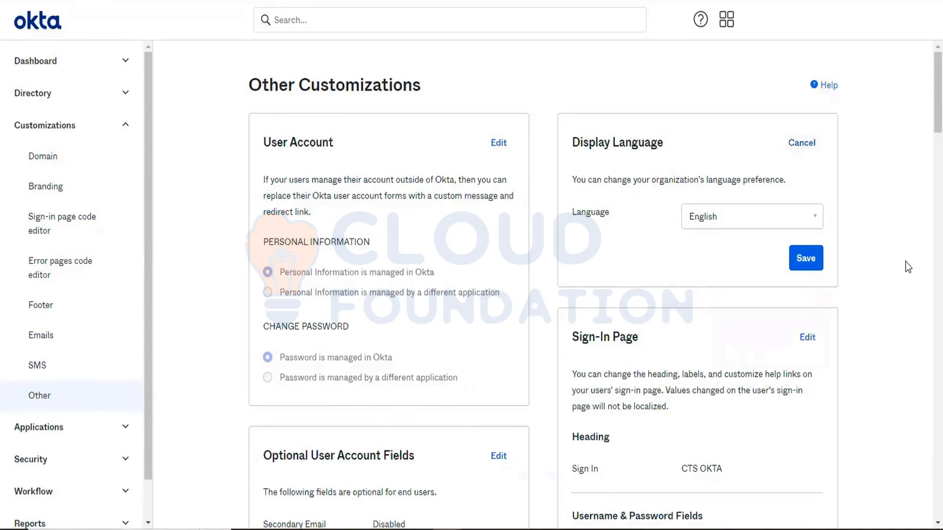
Highlight the Okta User Communication heading, try opting out of the communication, and cancel the edit.
{"action": "scroll", "coordinate": [403, 351], "scroll_direction": "down", "scroll_amount": 5}
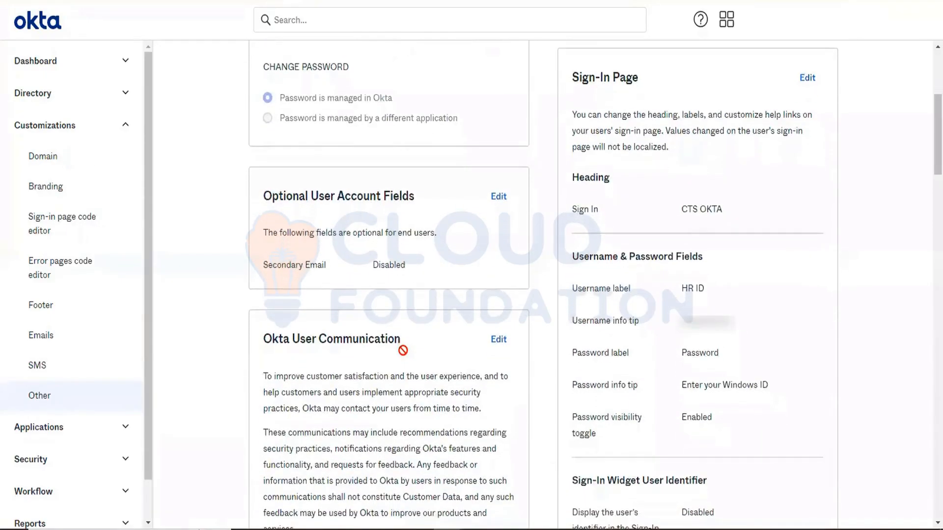
{"action": "scroll", "coordinate": [403, 351], "scroll_direction": "down", "scroll_amount": 3}
{"action": "scroll", "coordinate": [403, 352], "scroll_direction": "down", "scroll_amount": 3}
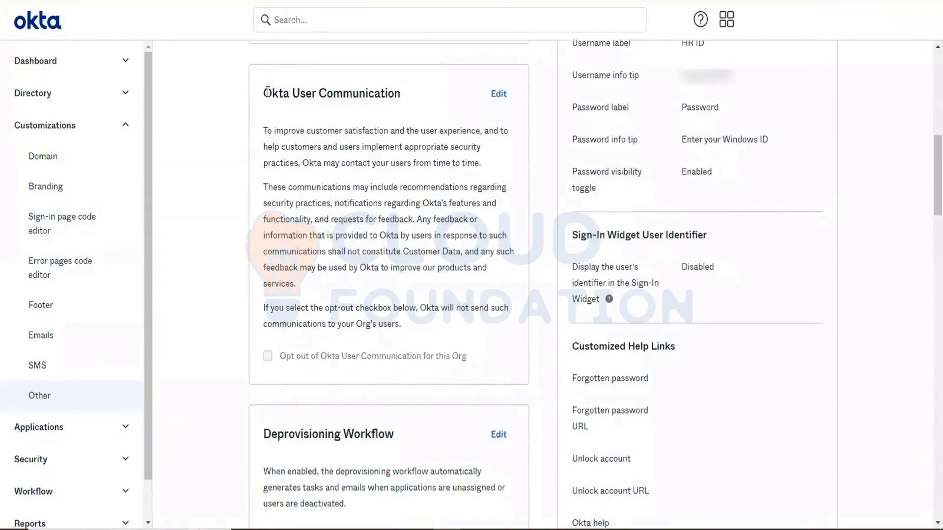
{"action": "left_click_drag", "start_coordinate": [264, 94], "coordinate": [407, 100]}
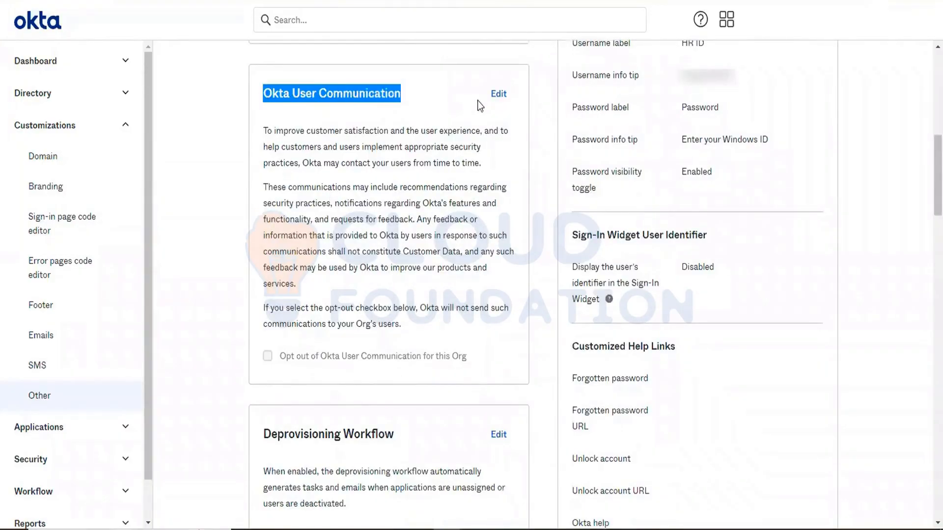
{"action": "left_click", "coordinate": [498, 95]}
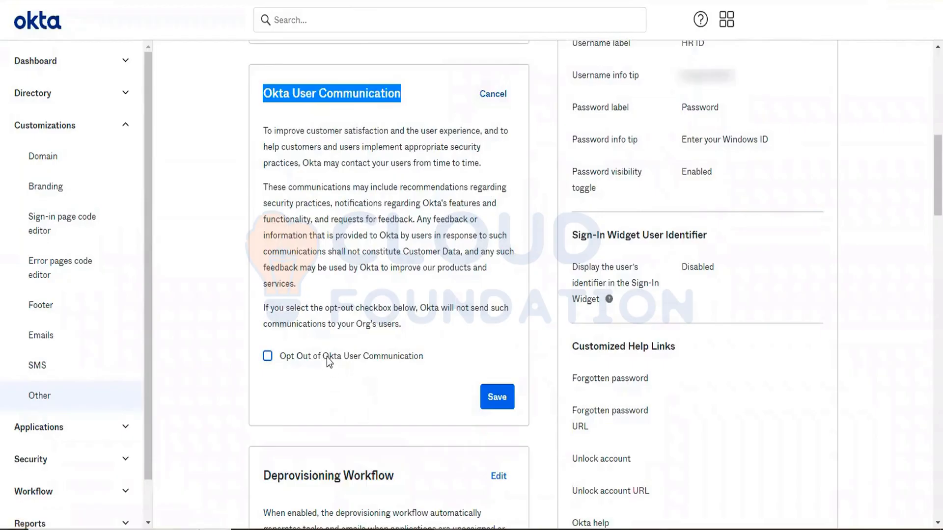
{"action": "triple_click", "coordinate": [298, 93]}
{"action": "left_click", "coordinate": [338, 357]}
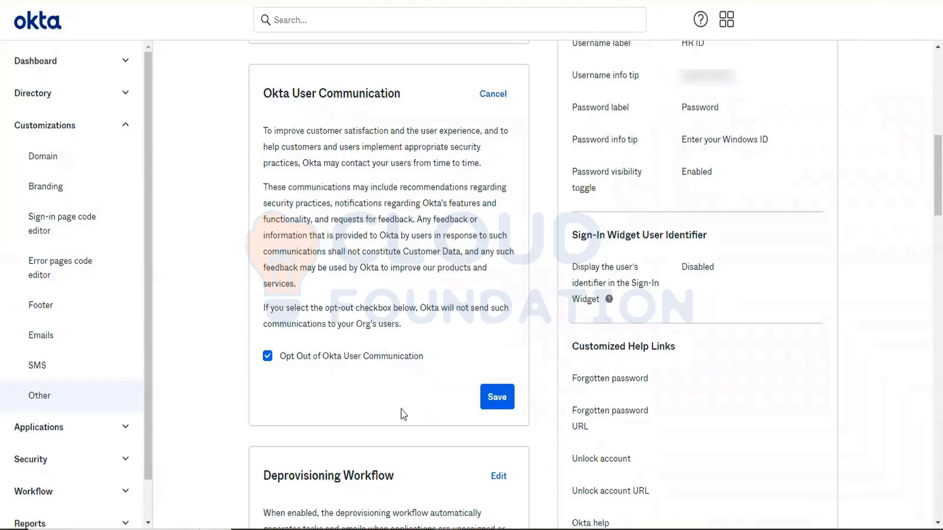
{"action": "left_click", "coordinate": [499, 97]}
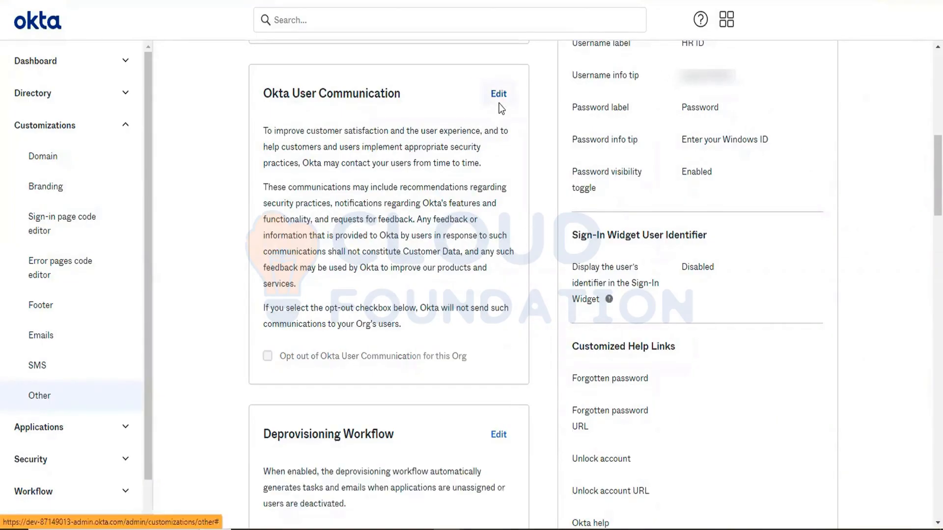
Highlight the Deprovisioning Workflow description and review the Just In Time Provisioning section with its supported authentication methods.
{"action": "scroll", "coordinate": [442, 408], "scroll_direction": "down", "scroll_amount": 7}
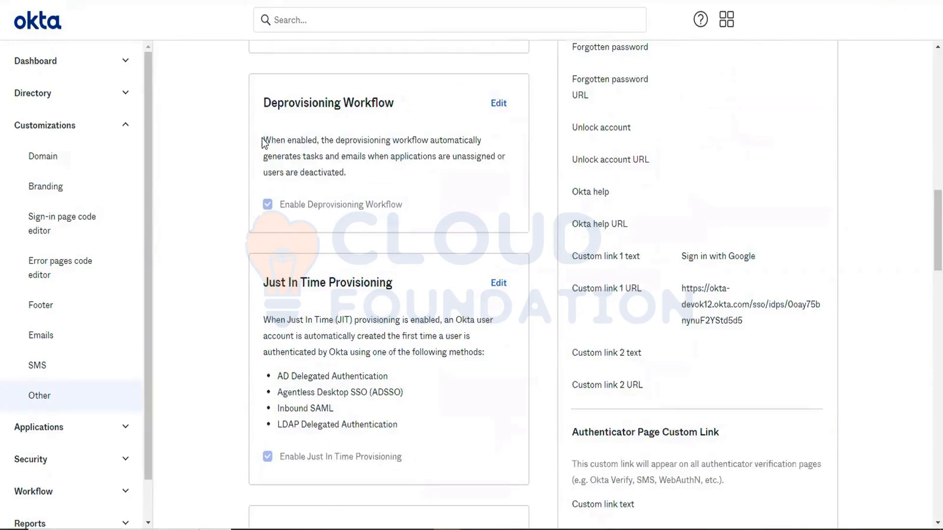
{"action": "left_click_drag", "start_coordinate": [263, 140], "coordinate": [367, 187]}
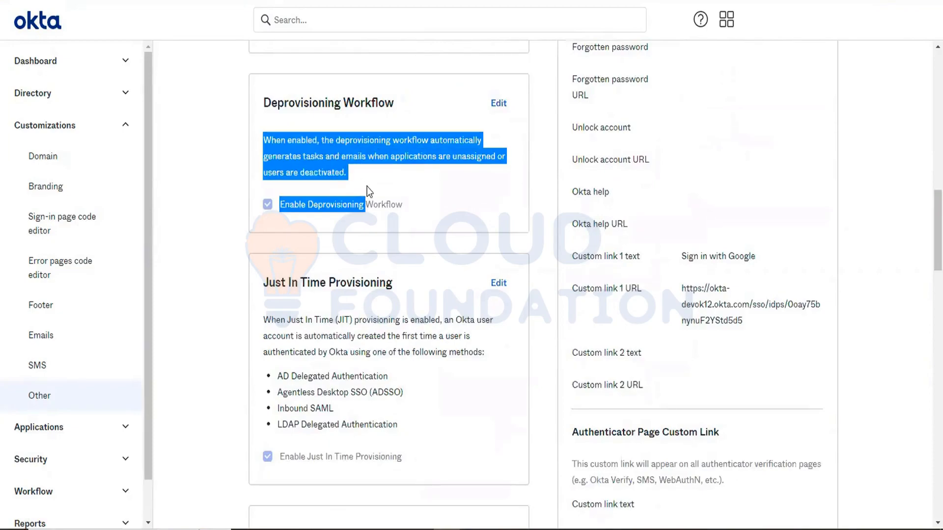
{"action": "left_click", "coordinate": [305, 138]}
{"action": "scroll", "coordinate": [305, 139], "scroll_direction": "down", "scroll_amount": 1}
{"action": "scroll", "coordinate": [306, 139], "scroll_direction": "down", "scroll_amount": 2}
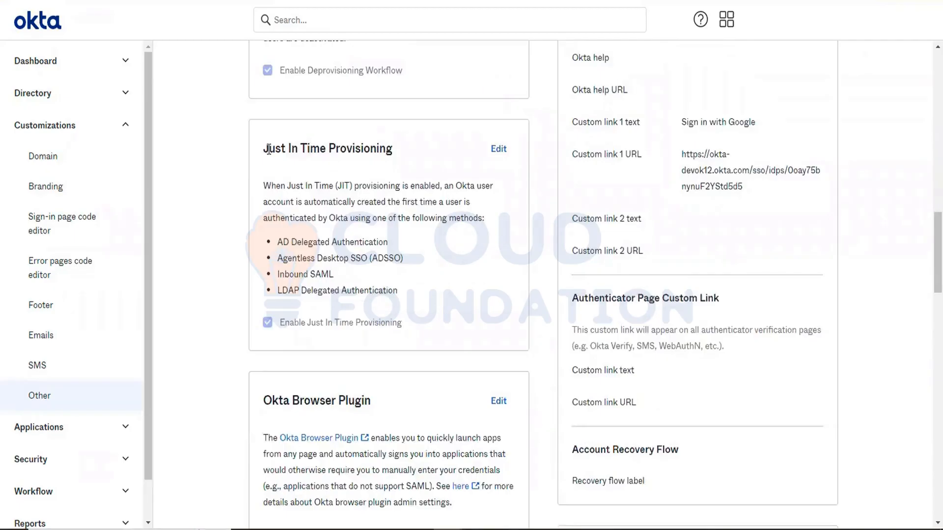
{"action": "left_click_drag", "start_coordinate": [268, 149], "coordinate": [275, 149]}
{"action": "left_click_drag", "start_coordinate": [330, 162], "coordinate": [391, 158]}
{"action": "scroll", "coordinate": [391, 159], "scroll_direction": "down", "scroll_amount": 2}
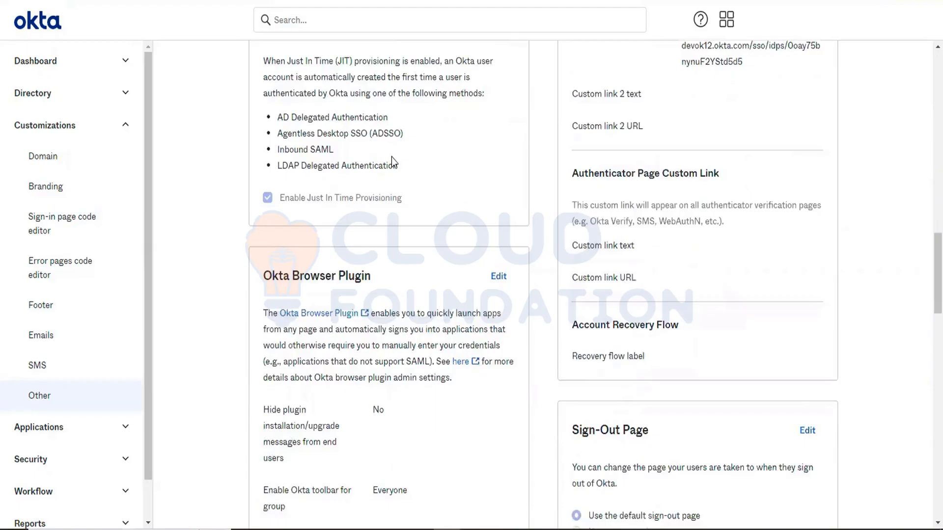
Highlight the Okta Browser Plugin heading and review the remaining settings, from IFrame Embedding and Reauthentication Settings through to Display Options.
{"action": "triple_click", "coordinate": [313, 273]}
{"action": "scroll", "coordinate": [313, 271], "scroll_direction": "down", "scroll_amount": 5}
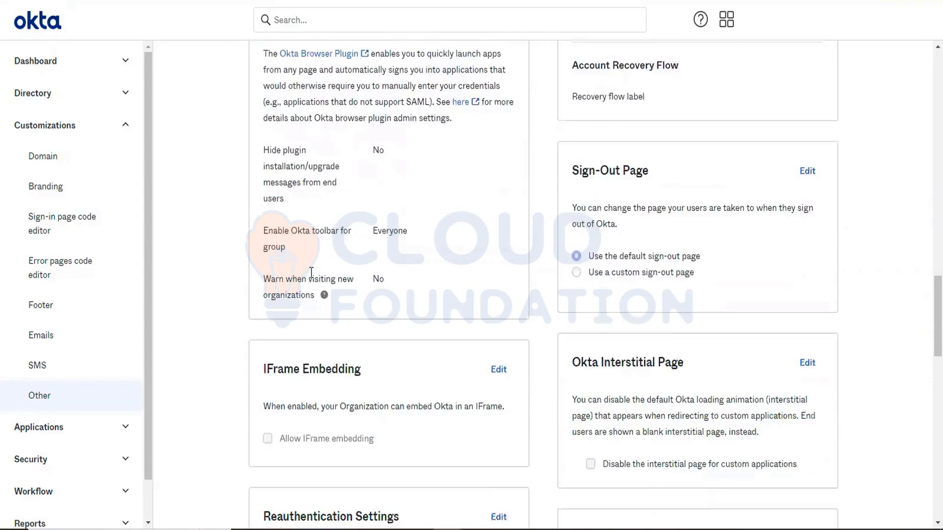
{"action": "scroll", "coordinate": [311, 274], "scroll_direction": "down", "scroll_amount": 1}
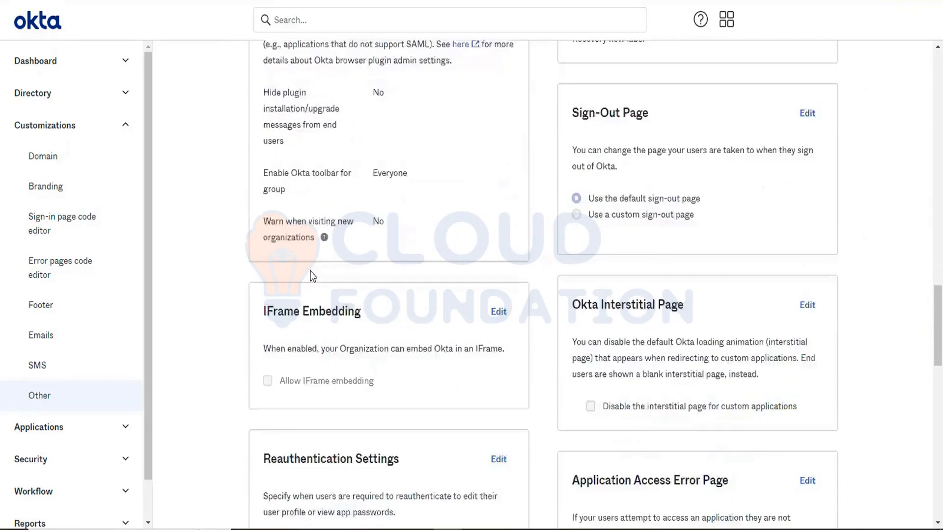
{"action": "scroll", "coordinate": [310, 275], "scroll_direction": "down", "scroll_amount": 5}
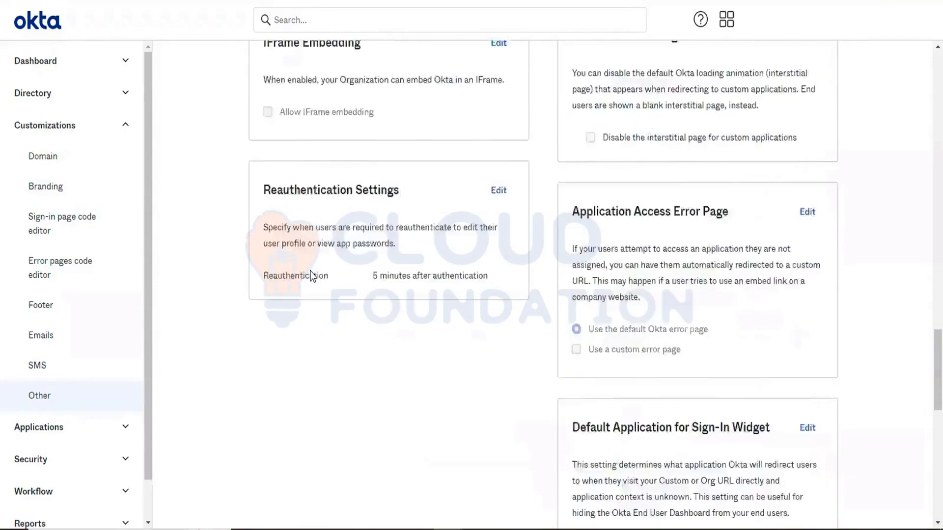
{"action": "scroll", "coordinate": [311, 275], "scroll_direction": "down", "scroll_amount": 10}
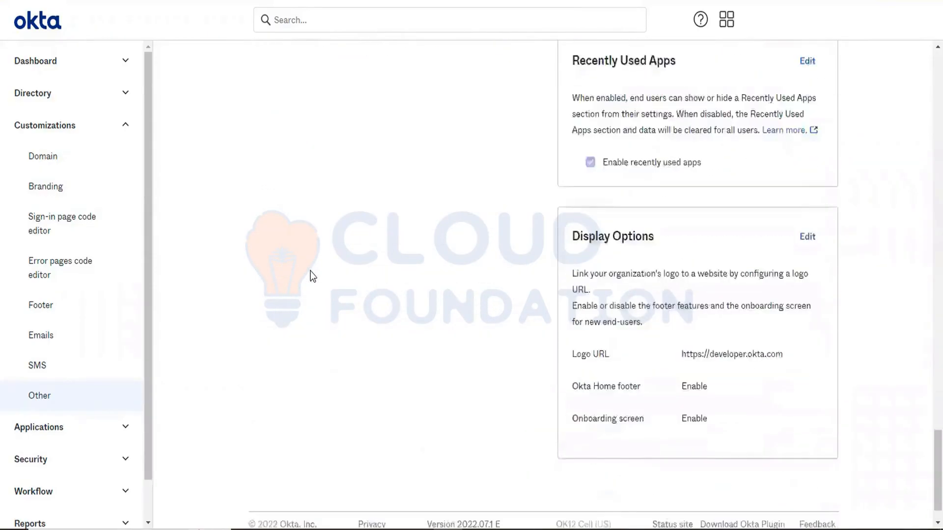
{"action": "scroll", "coordinate": [312, 275], "scroll_direction": "up", "scroll_amount": 10}
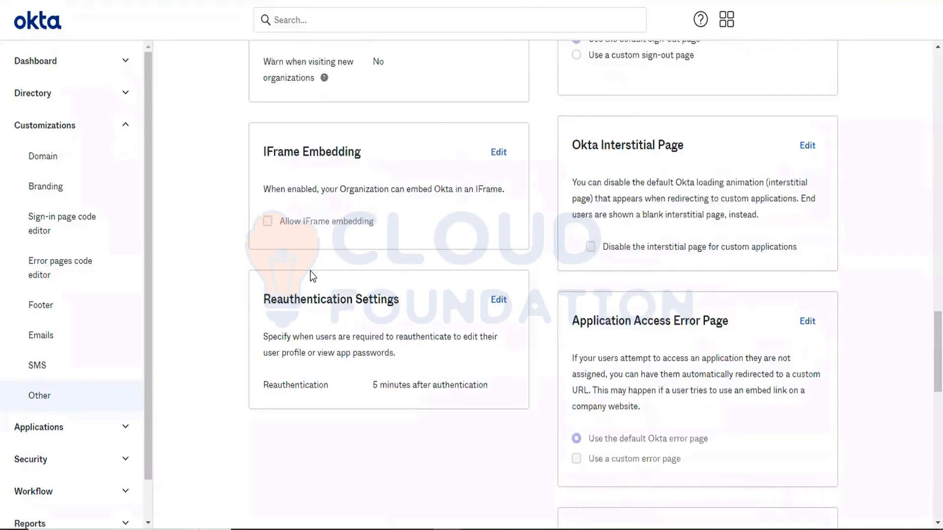
{"action": "scroll", "coordinate": [311, 276], "scroll_direction": "up", "scroll_amount": 4}
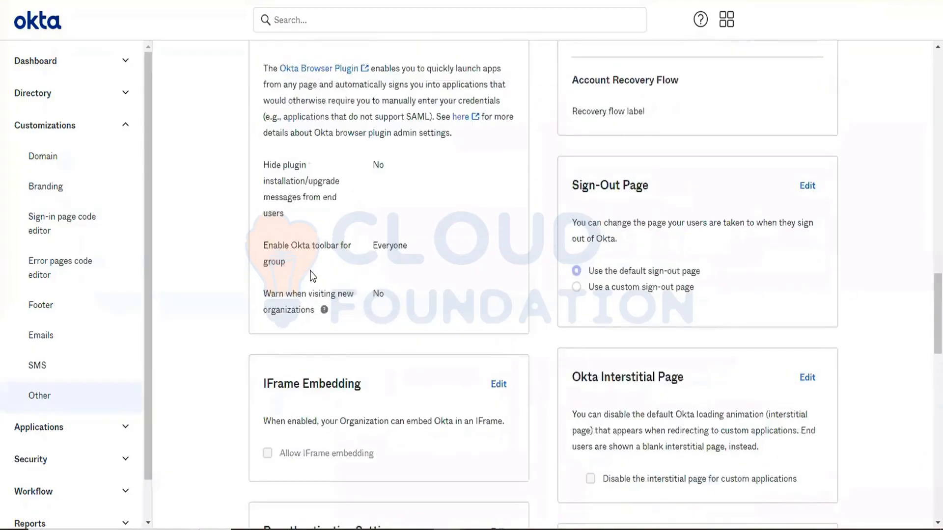
{"action": "scroll", "coordinate": [310, 275], "scroll_direction": "up", "scroll_amount": 9}
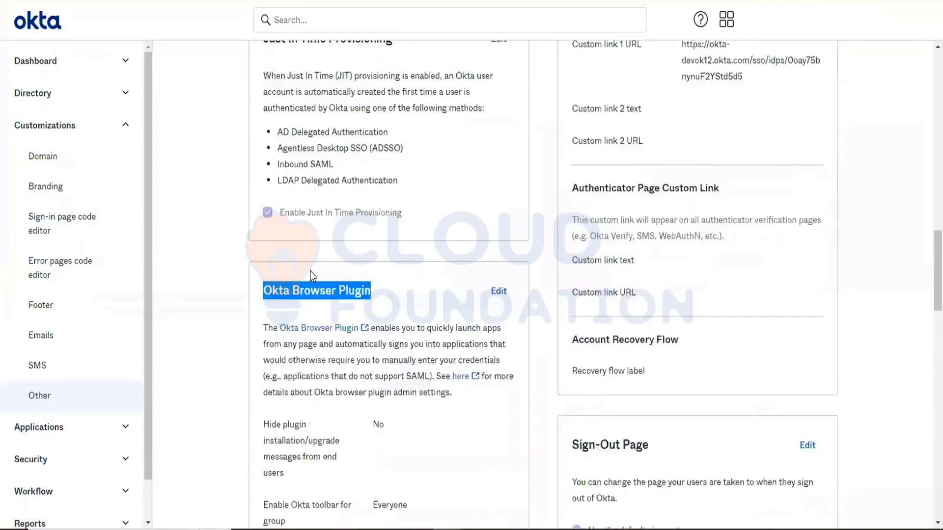
{"action": "scroll", "coordinate": [312, 276], "scroll_direction": "up", "scroll_amount": 1}
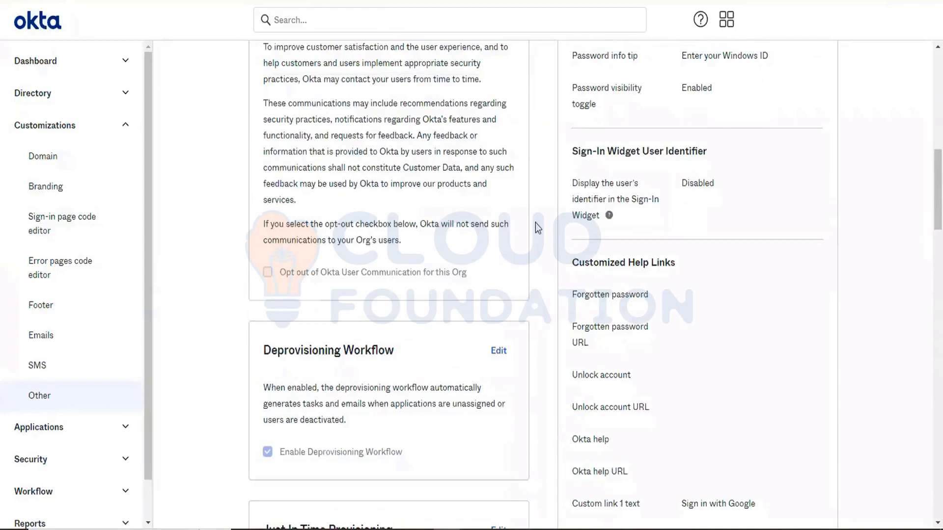